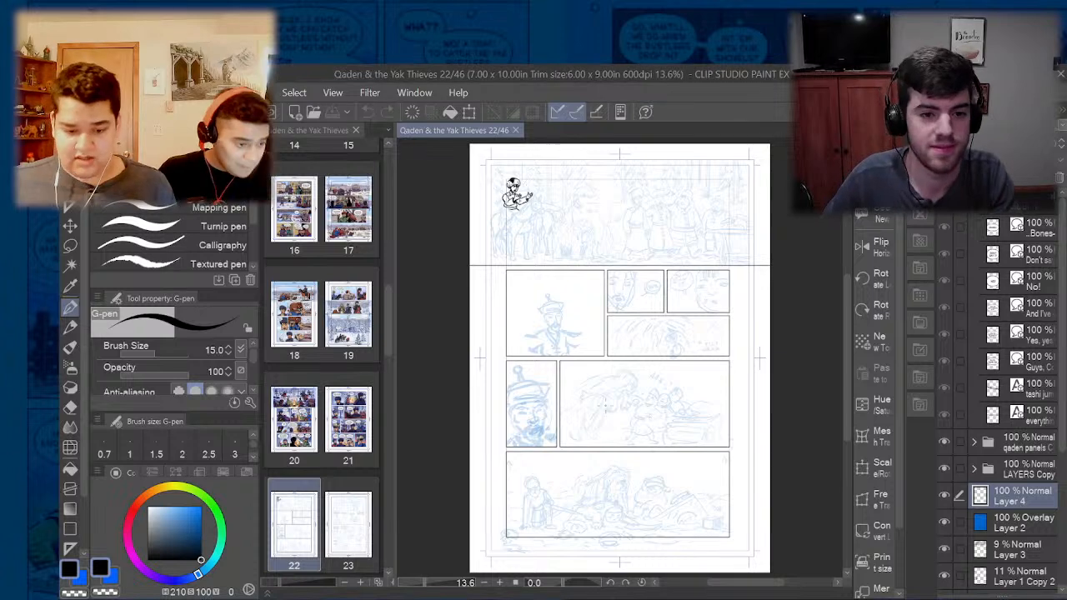
- Compare the inked rider with the blue pencils beneath by hiding Layer 4 and showing it again
scroll(524, 164, up, 1)
scroll(524, 164, up, 4)
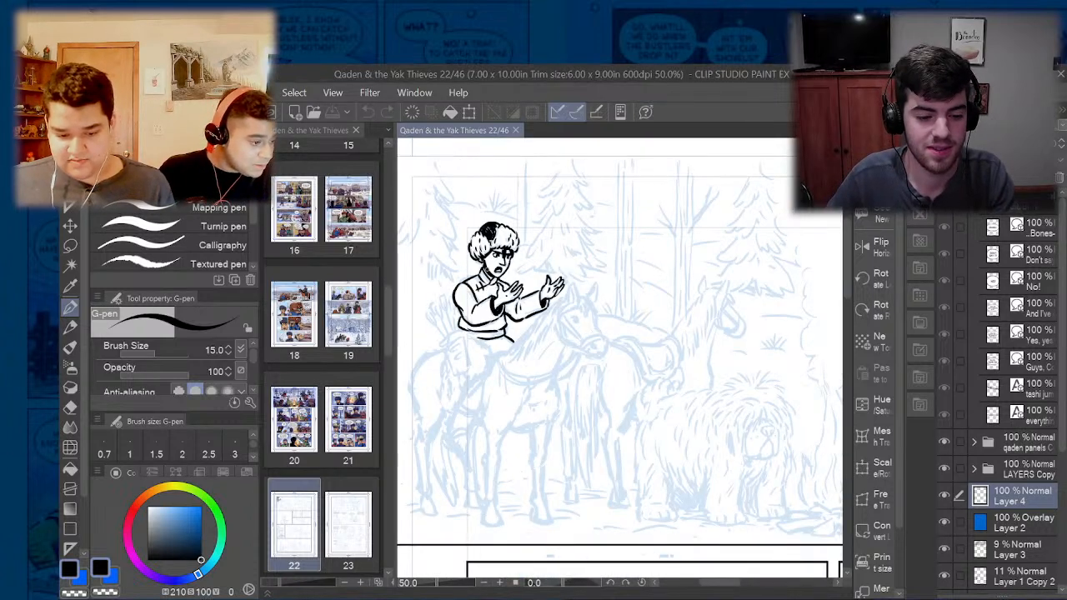
drag(724, 585, 721, 587)
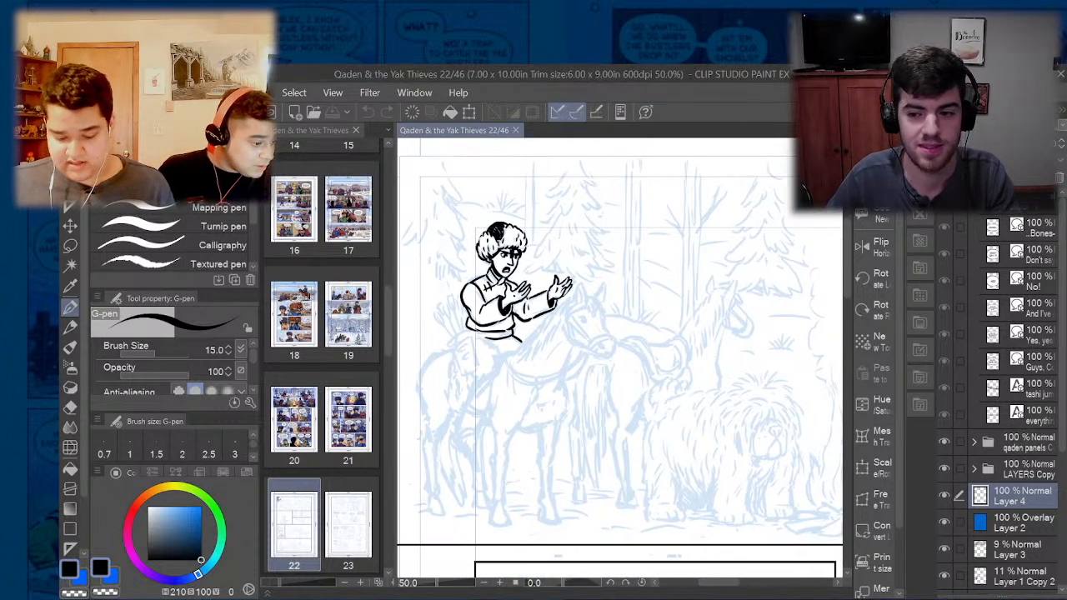
scroll(483, 319, down, 2)
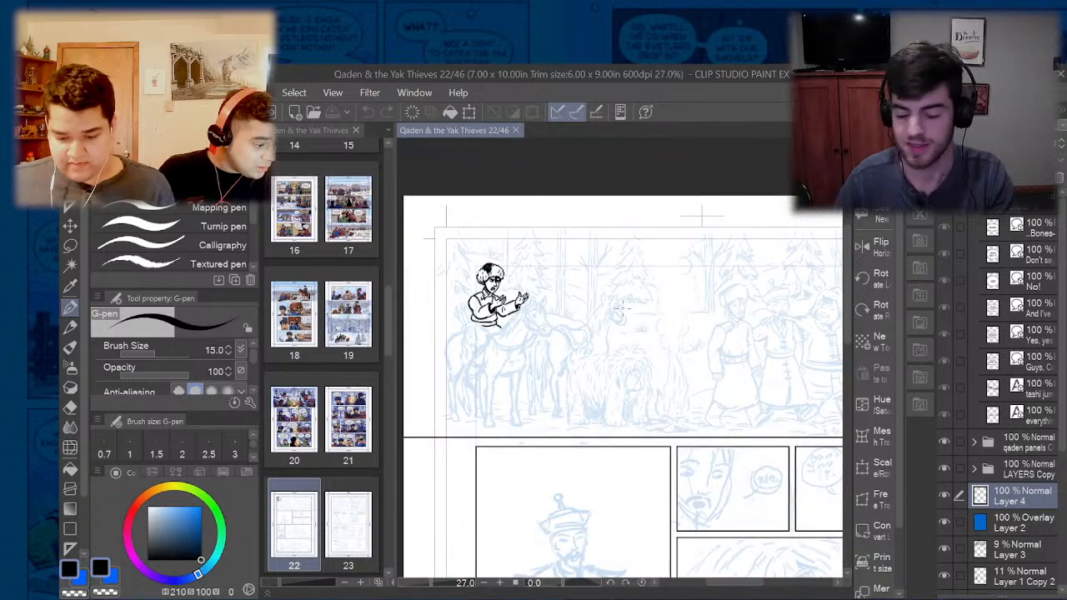
click(944, 491)
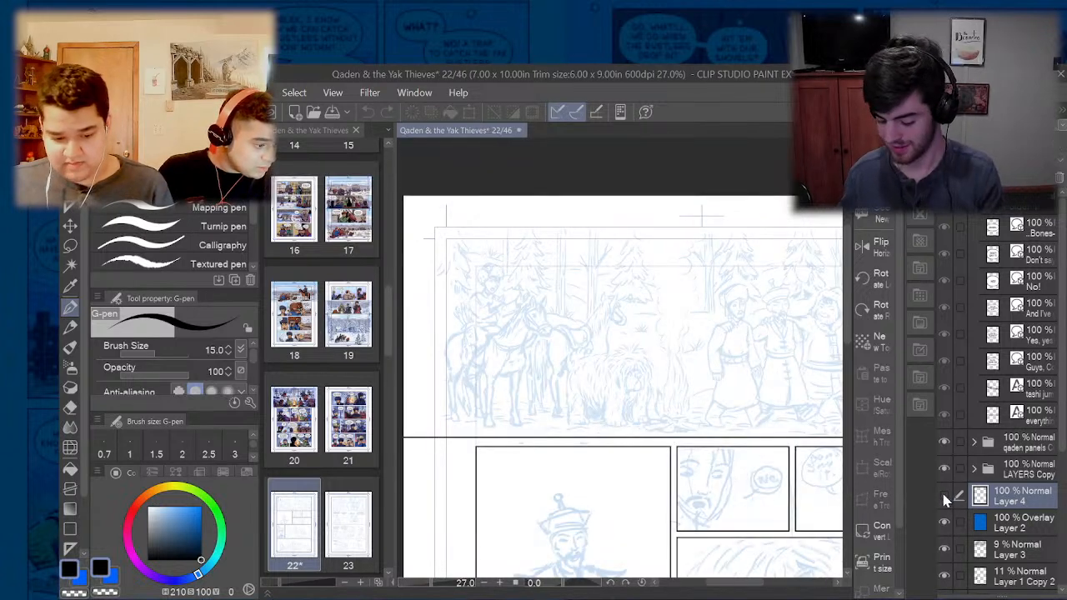
click(941, 491)
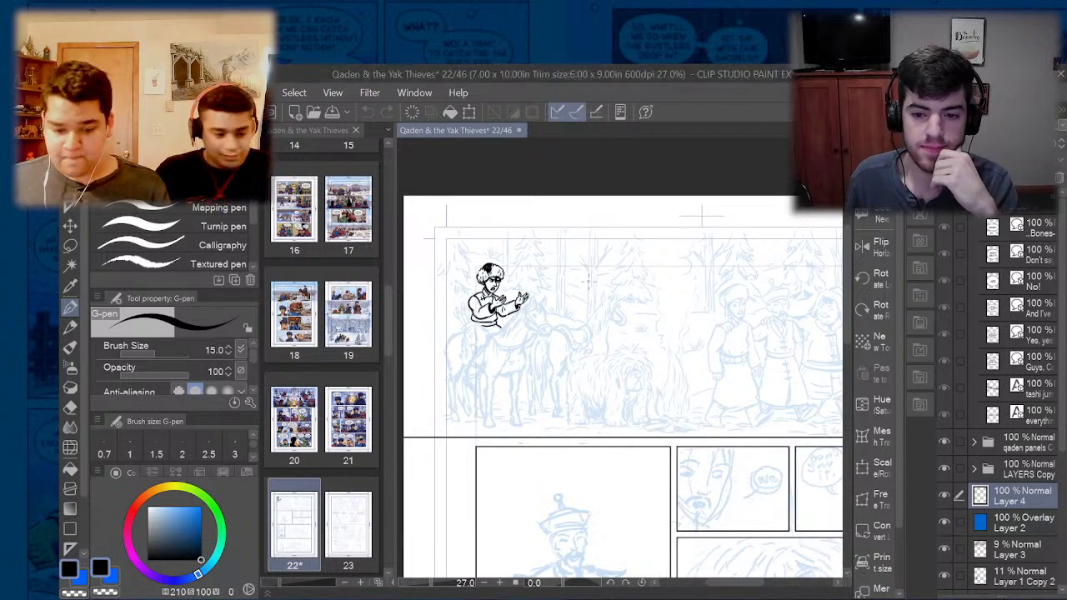
- Ink the curved upper rim of the quiver at the rider's hip with the G-pen, cleaning up the line with the eraser
scroll(444, 326, up, 4)
scroll(444, 326, up, 3)
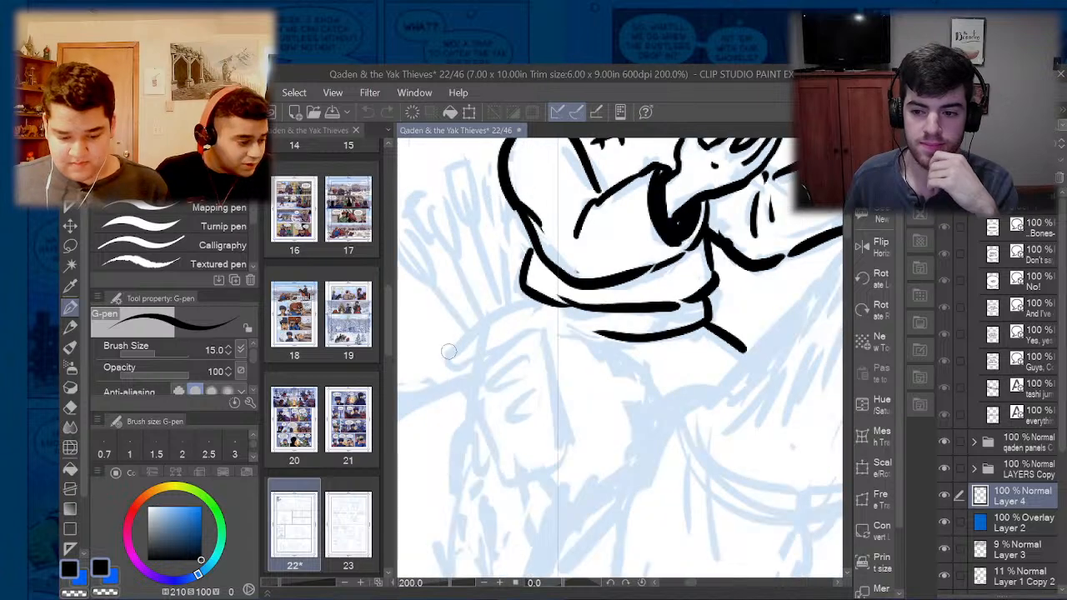
mouse_move(457, 375)
mouse_down()
mouse_move(453, 348)
mouse_move(507, 310)
mouse_move(538, 304)
mouse_move(545, 325)
mouse_move(461, 382)
mouse_up()
key(e)
mouse_move(518, 342)
mouse_down()
mouse_move(472, 379)
mouse_move(467, 367)
mouse_move(542, 320)
mouse_up()
key(p)
scroll(517, 307, down, 3)
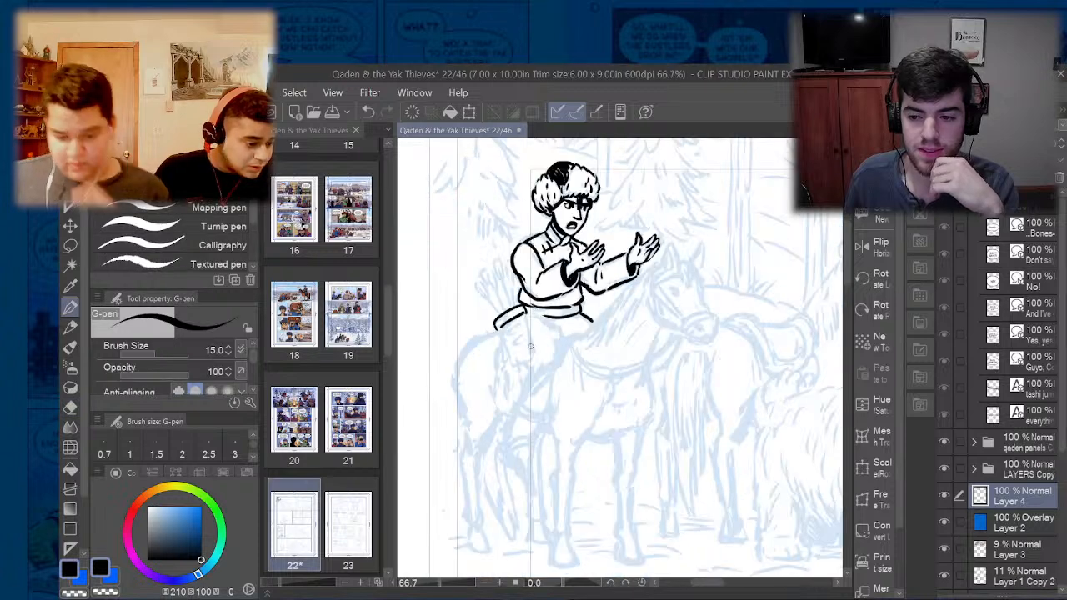
scroll(530, 346, down, 1)
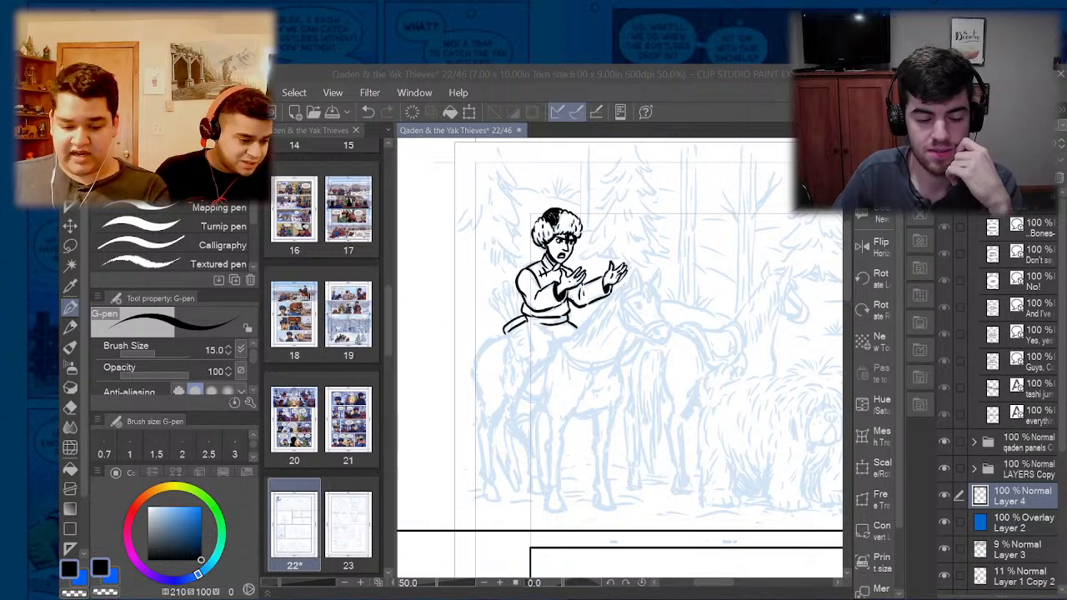
- Ink the quiver's body below its rim, with a thick back edge and two slanted rectangular details on its face
click(624, 326)
scroll(509, 338, up, 4)
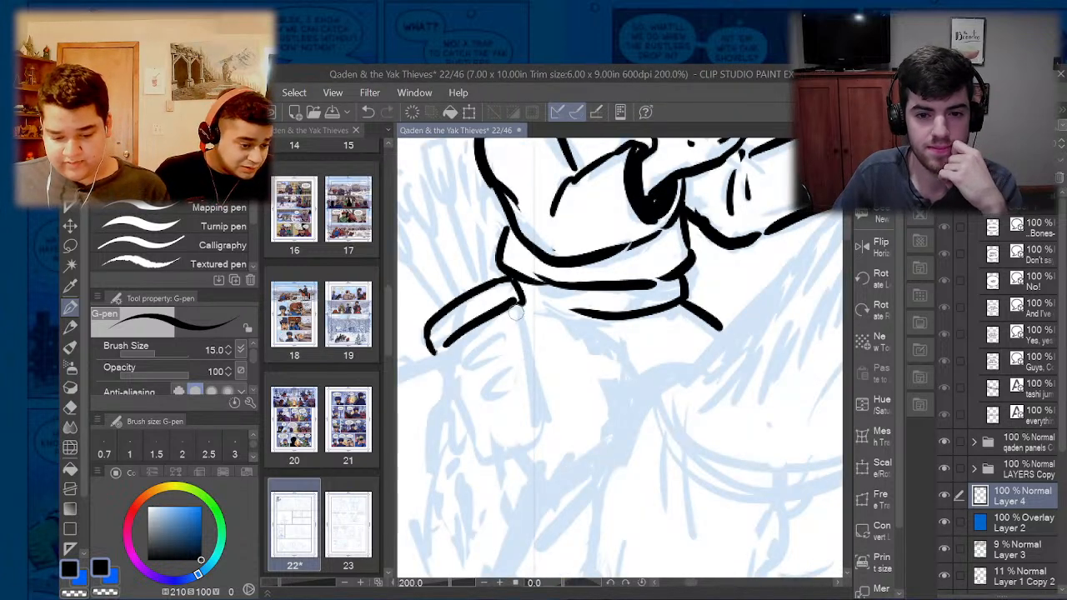
mouse_move(511, 307)
mouse_down()
mouse_move(537, 431)
mouse_move(489, 462)
mouse_up()
mouse_move(446, 355)
mouse_down()
mouse_move(492, 457)
mouse_move(446, 349)
mouse_move(486, 340)
mouse_move(458, 363)
mouse_move(468, 370)
mouse_move(499, 342)
mouse_move(500, 373)
mouse_move(475, 401)
mouse_move(510, 369)
mouse_up()
scroll(484, 333, down, 4)
scroll(486, 336, up, 4)
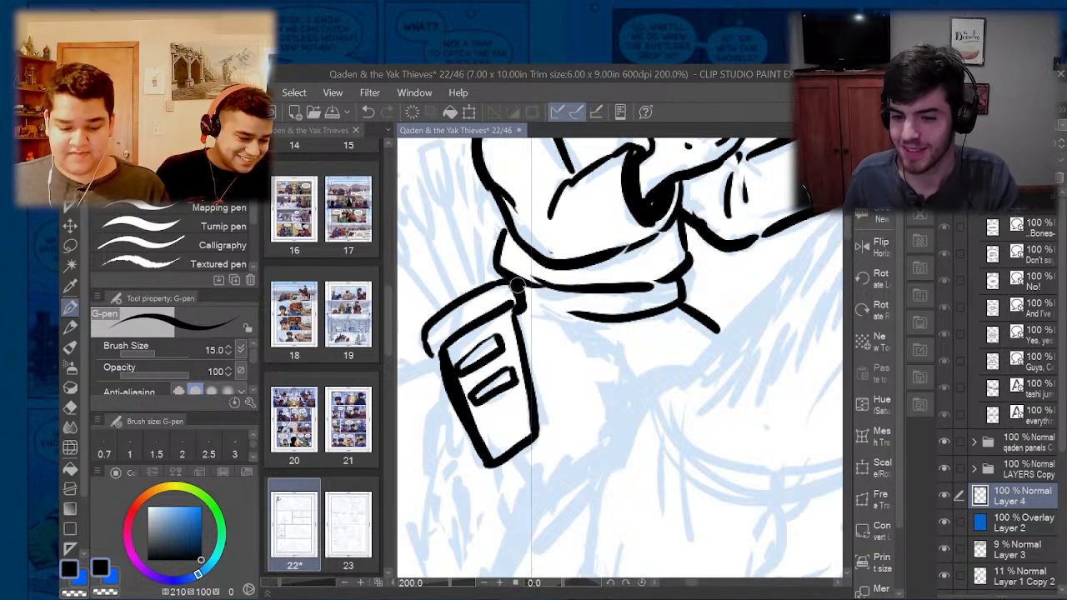
- Ink the small dark tie joining the quiver to the belt and the contour lines of the rider's thigh
mouse_move(517, 286)
mouse_down()
mouse_move(525, 309)
mouse_move(540, 295)
mouse_move(532, 286)
mouse_move(522, 291)
mouse_move(530, 297)
mouse_up()
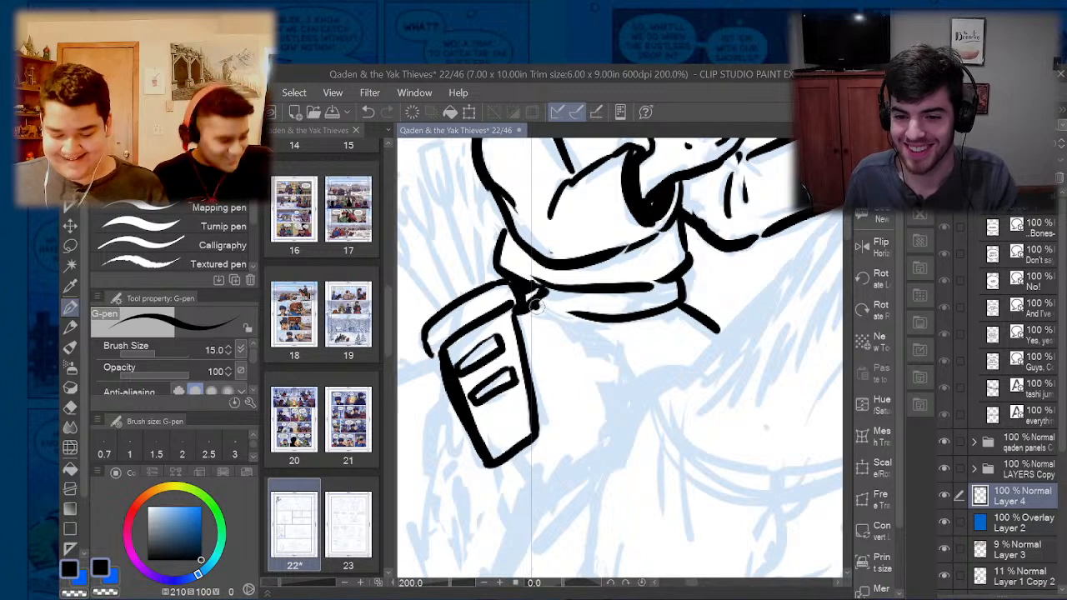
scroll(558, 367, down, 3)
mouse_move(572, 355)
mouse_down()
mouse_move(600, 387)
mouse_move(584, 436)
mouse_move(546, 483)
mouse_up()
scroll(591, 422, down, 4)
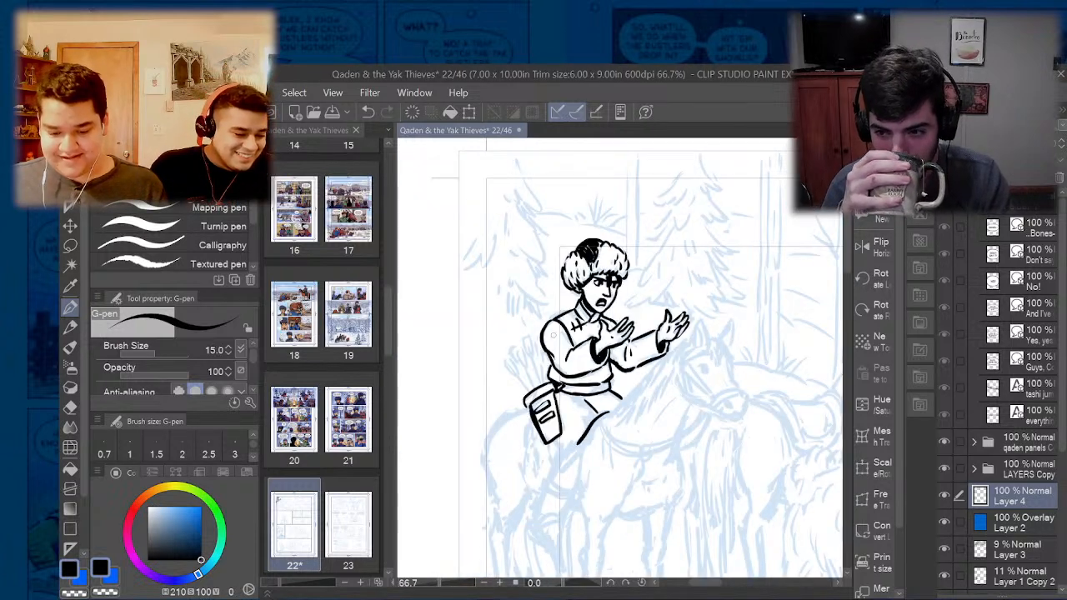
- Widen the canvas area over the page thumbnails and view the page's large first panel
drag(700, 583, 714, 580)
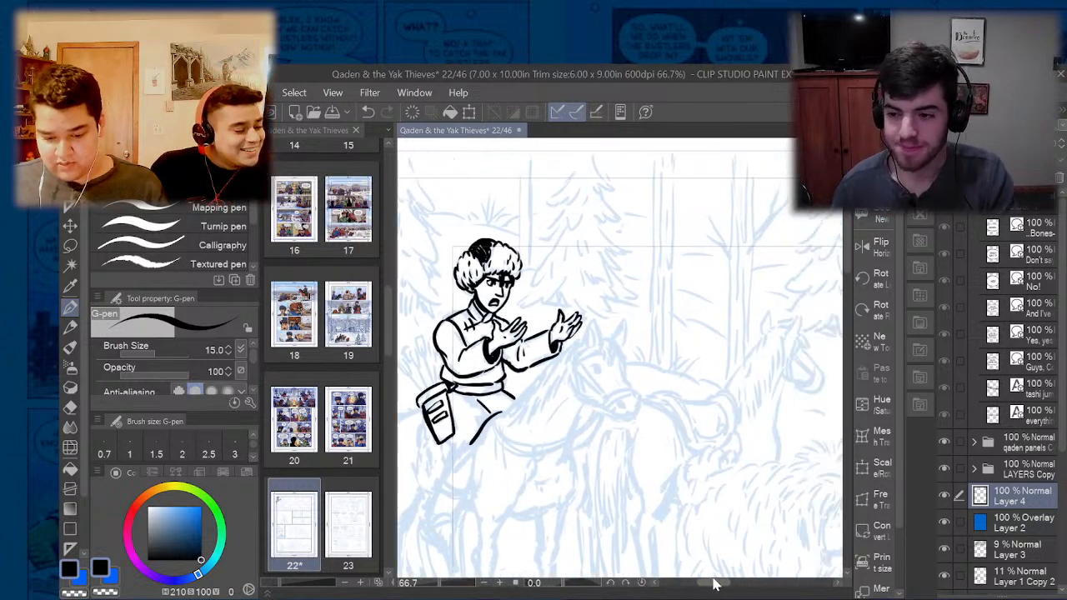
drag(394, 351, 289, 359)
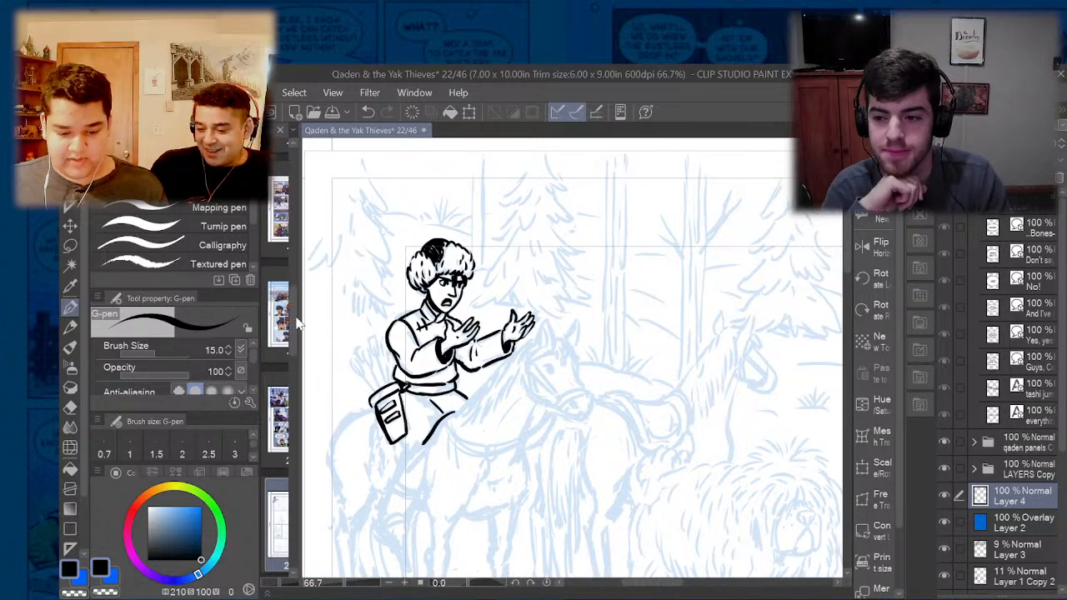
scroll(363, 313, down, 1)
scroll(389, 311, down, 2)
scroll(738, 381, down, 1)
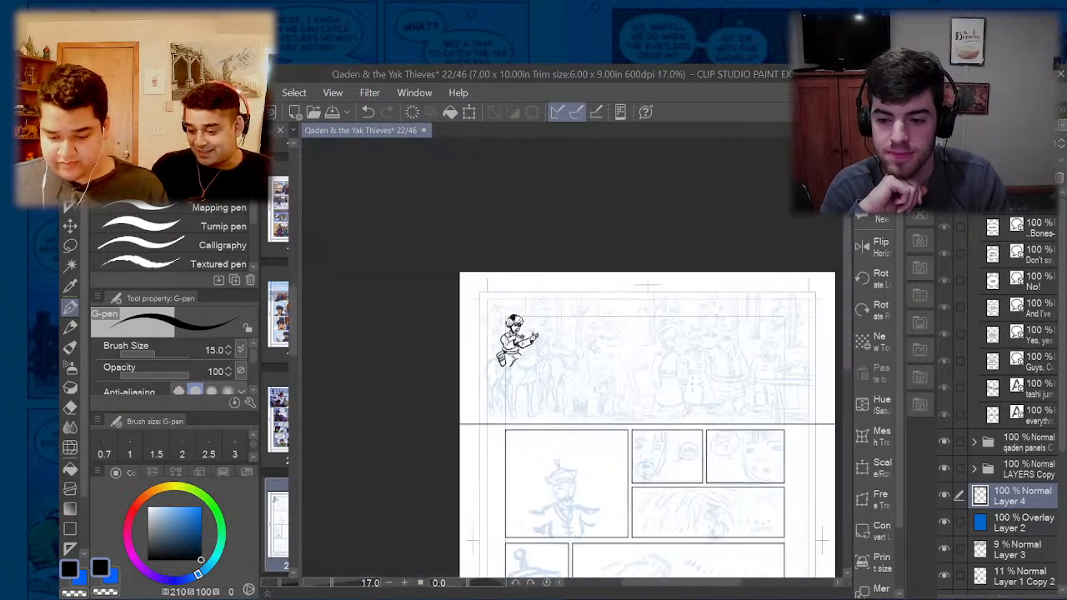
- Raise the opacity of the Layer 3 pencils to 15% and make Layer 4 the active layer again
scroll(756, 382, up, 3)
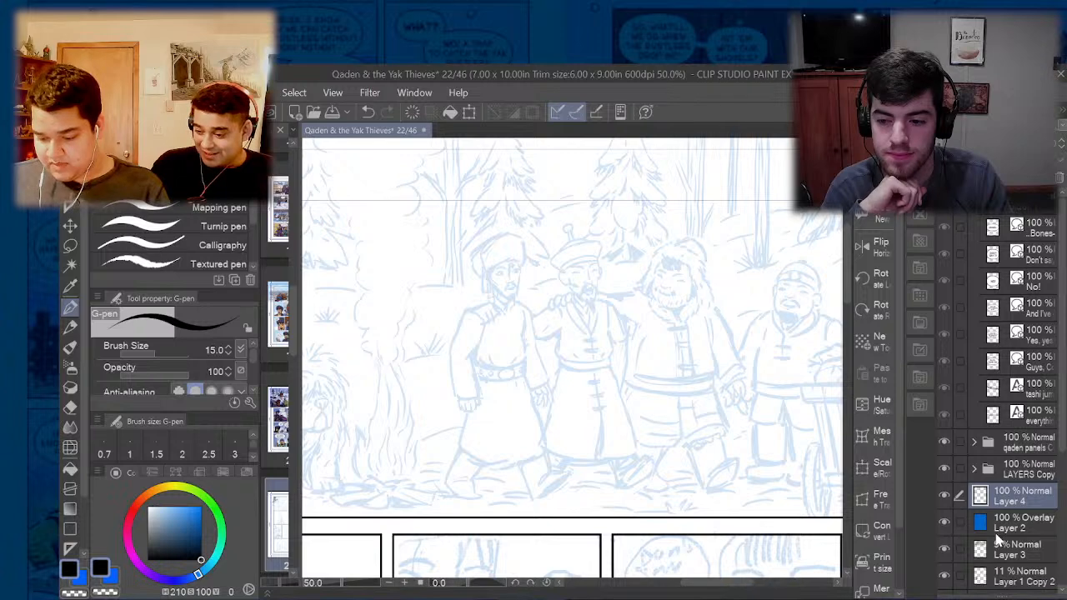
click(1008, 549)
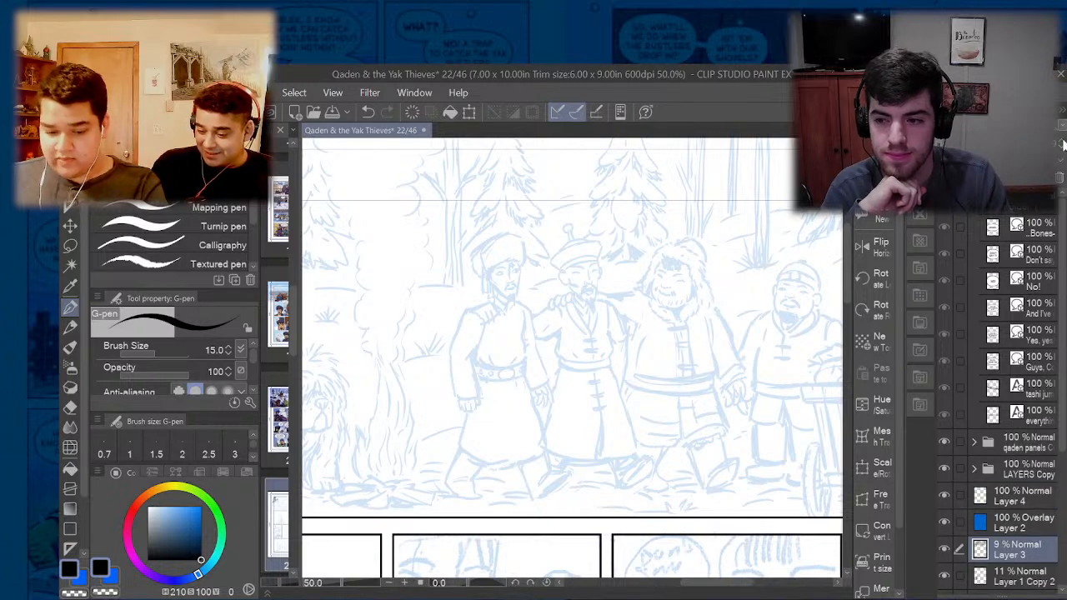
click(1062, 144)
scroll(350, 367, down, 2)
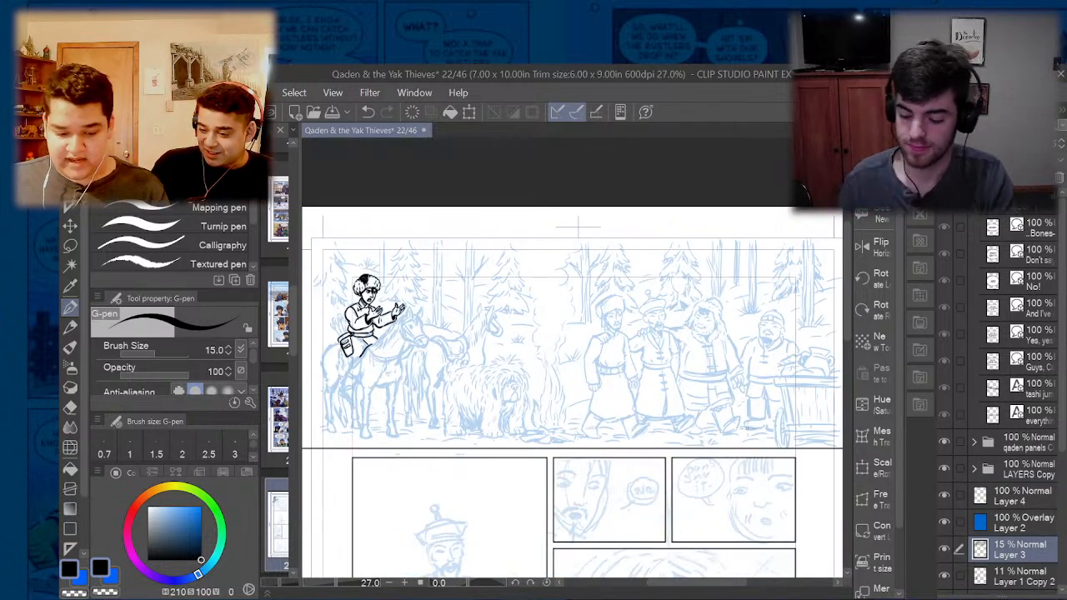
scroll(369, 310, up, 2)
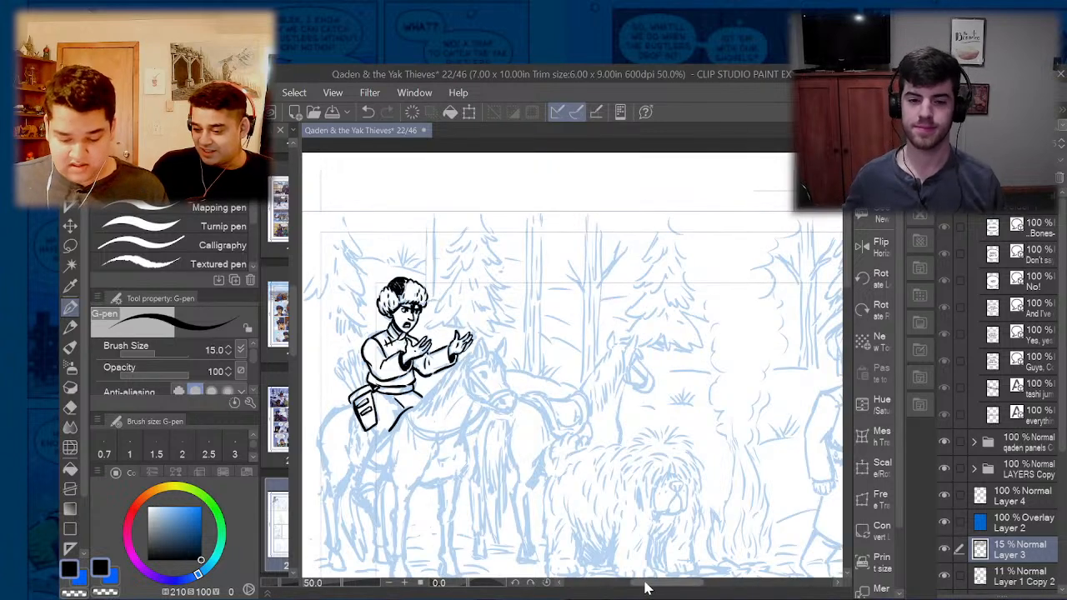
drag(644, 582, 734, 586)
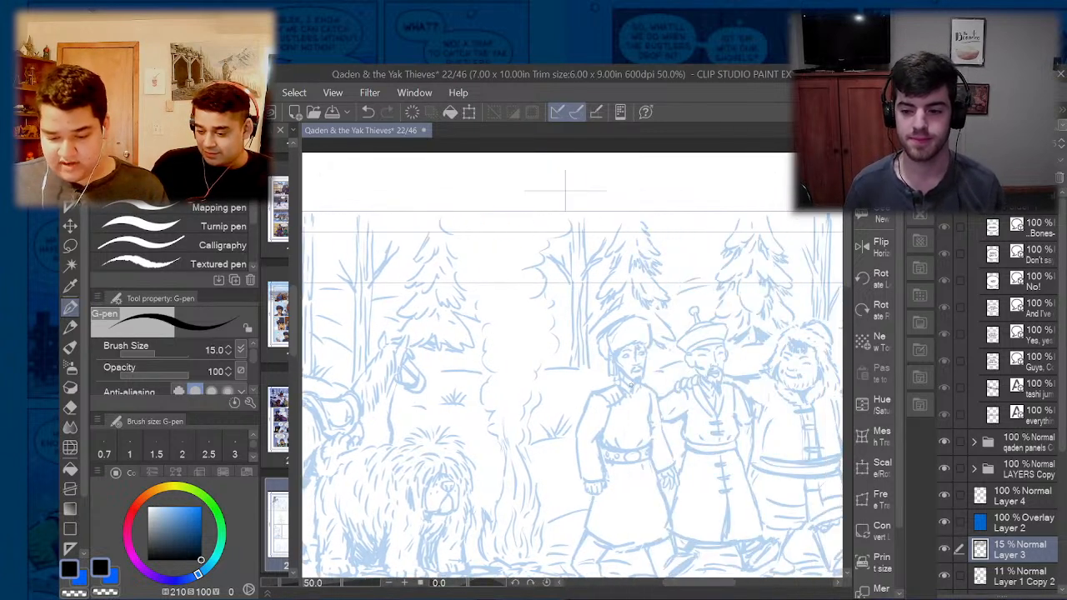
click(1000, 494)
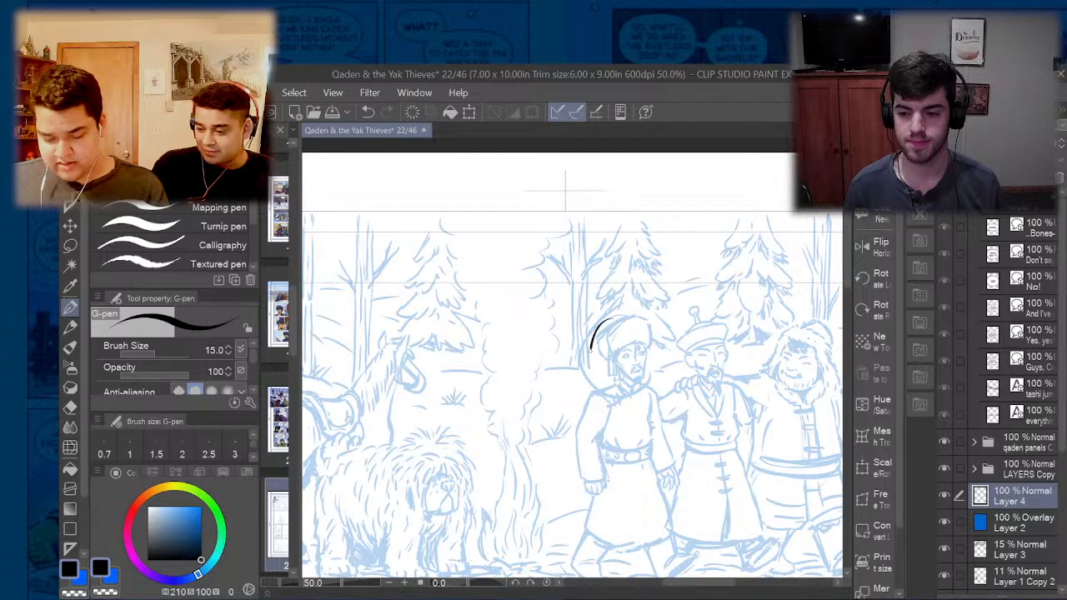
mouse_move(590, 348)
mouse_down()
mouse_move(660, 383)
mouse_move(627, 320)
mouse_up()
mouse_move(785, 325)
mouse_down()
mouse_move(760, 371)
mouse_move(835, 373)
mouse_up()
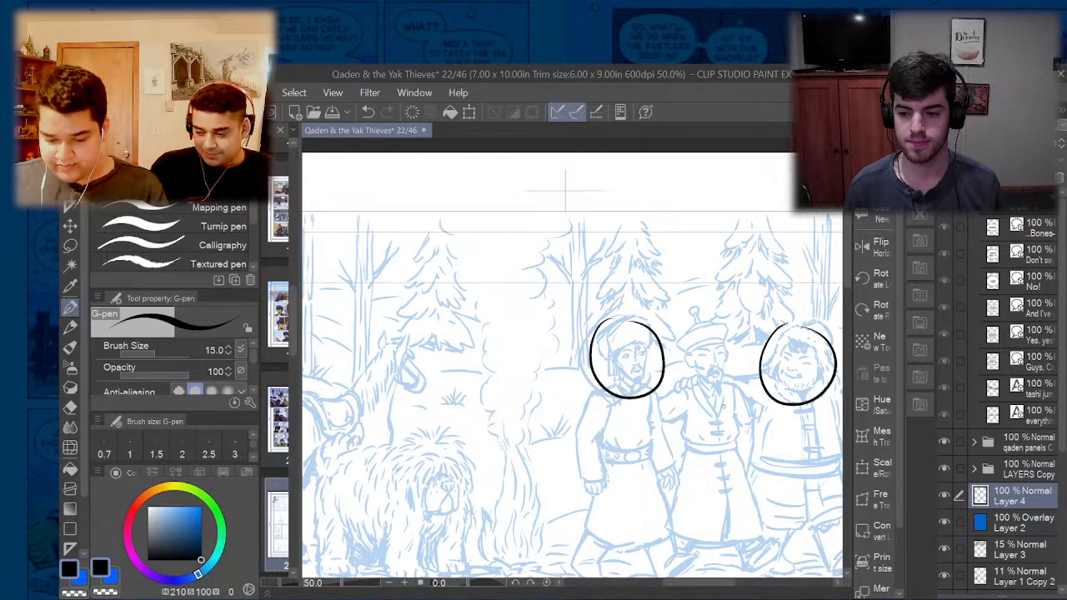
scroll(720, 412, down, 1)
scroll(822, 413, up, 2)
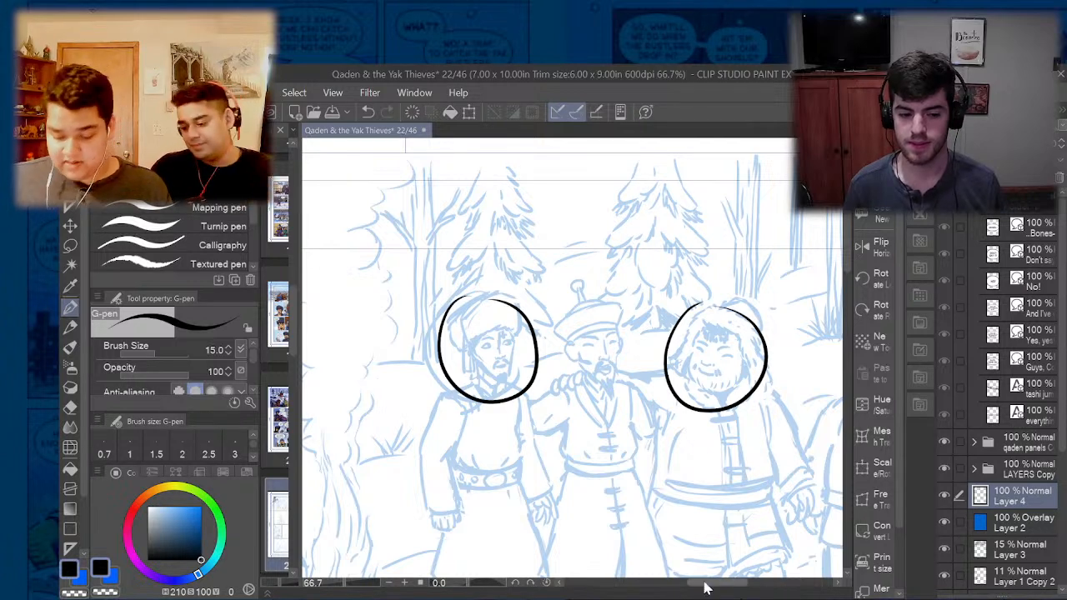
drag(706, 583, 664, 589)
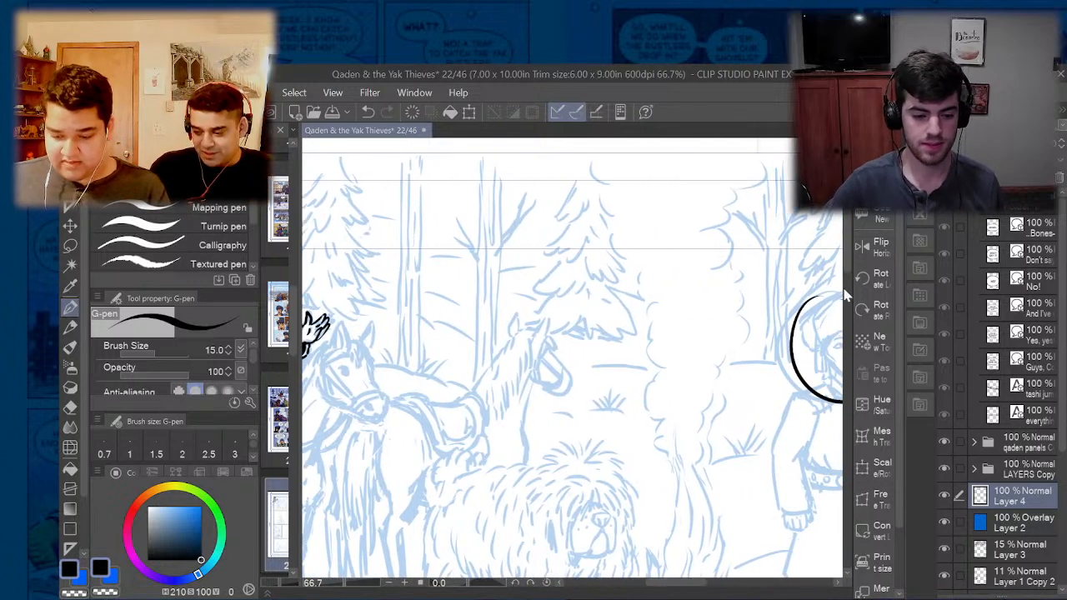
scroll(813, 397, down, 3)
mouse_move(549, 330)
mouse_down()
mouse_move(516, 420)
mouse_move(653, 436)
mouse_move(575, 327)
mouse_move(550, 332)
mouse_up()
key(ctrl+z)
key(ctrl+z)
- Ink the arrows sticking out of the rider's quiver, undoing stray strokes along the way
scroll(492, 386, down, 3)
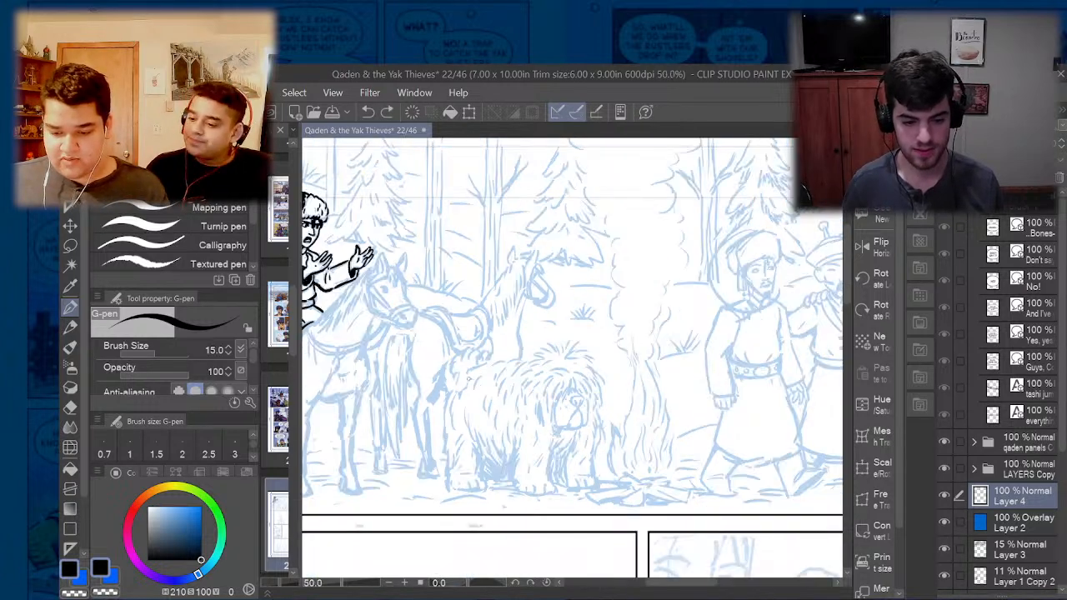
scroll(713, 375, up, 2)
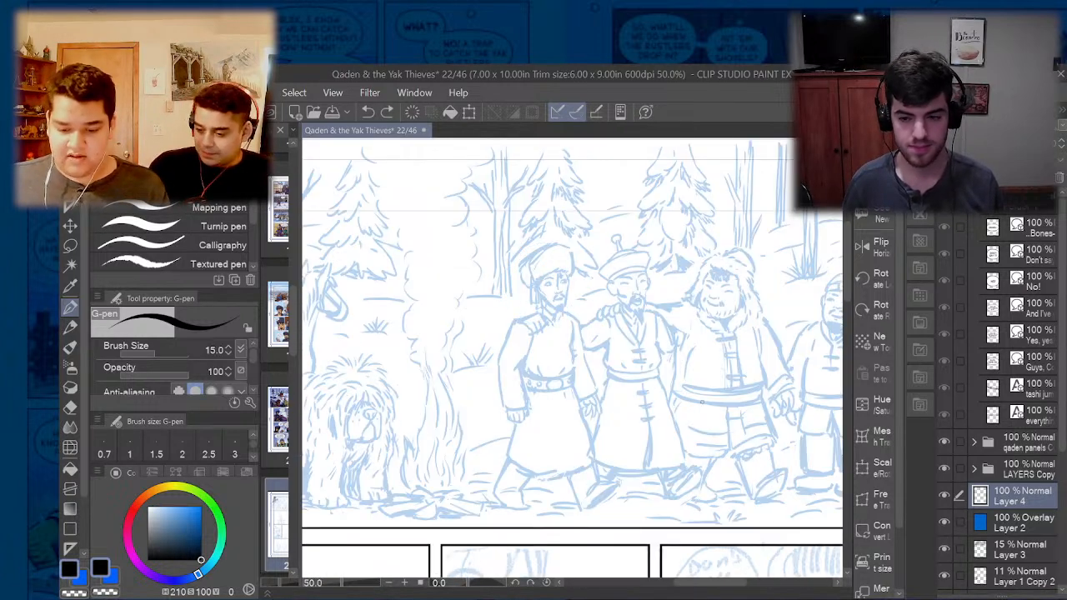
drag(698, 584, 655, 591)
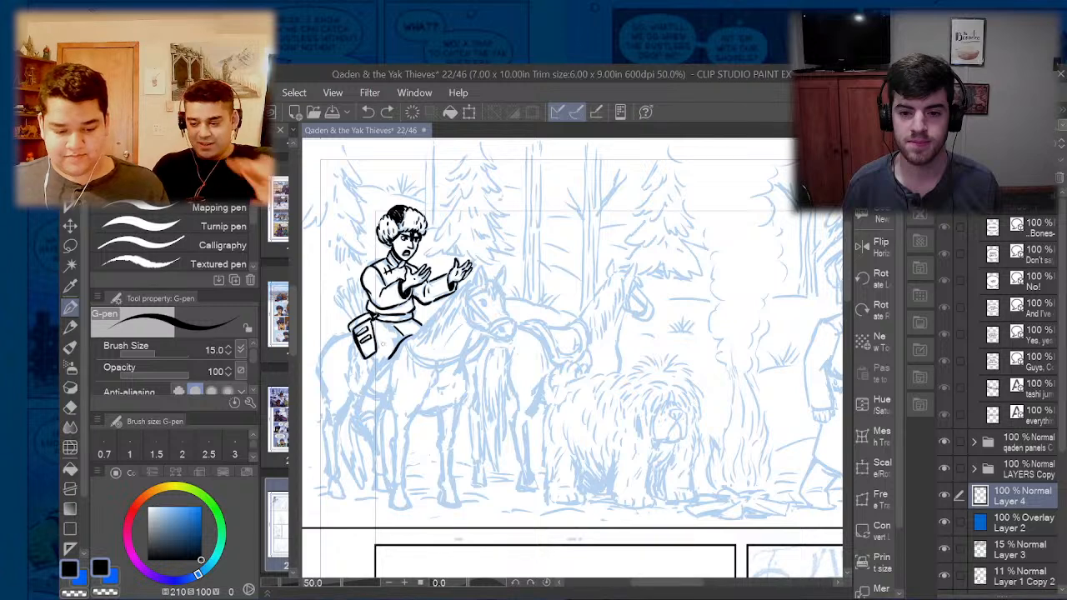
scroll(347, 303, up, 5)
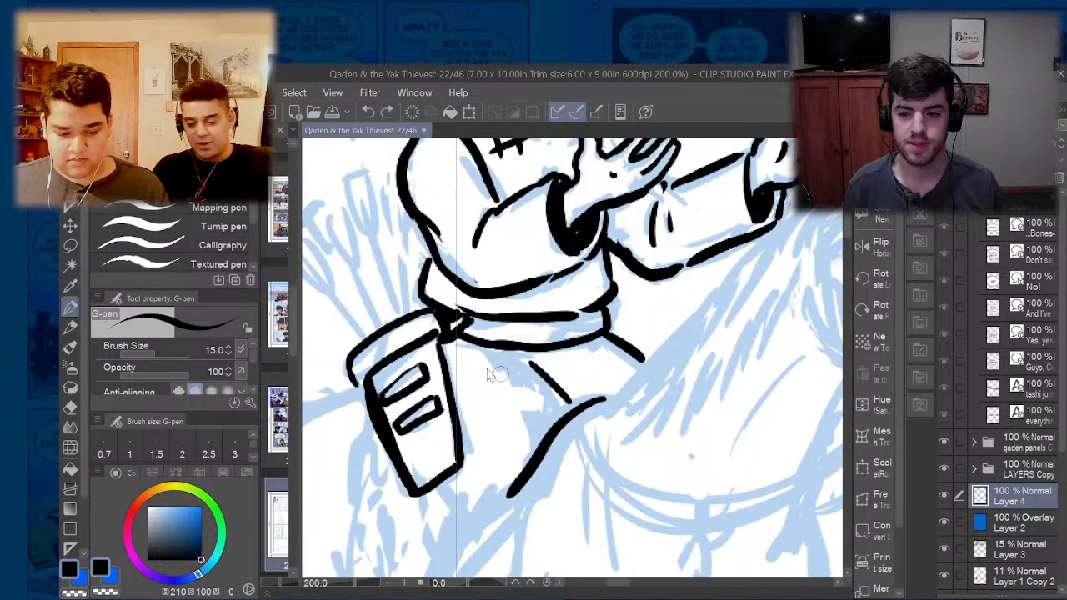
scroll(492, 375, down, 5)
scroll(438, 342, up, 5)
drag(422, 320, 479, 399)
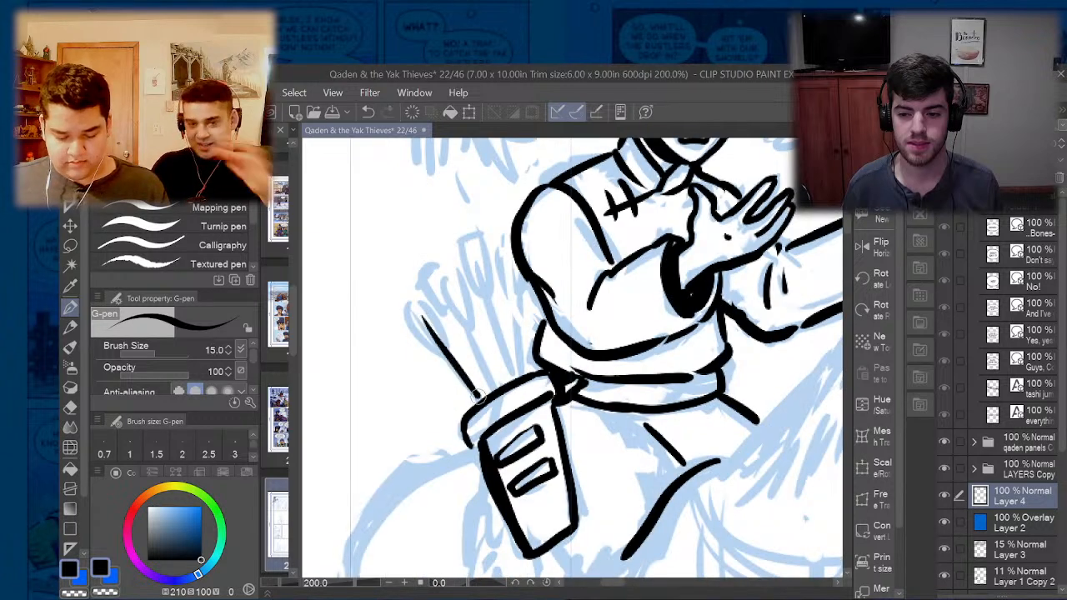
mouse_move(448, 279)
mouse_down()
mouse_move(498, 388)
mouse_move(462, 315)
mouse_up()
key(ctrl+z)
drag(482, 279, 525, 385)
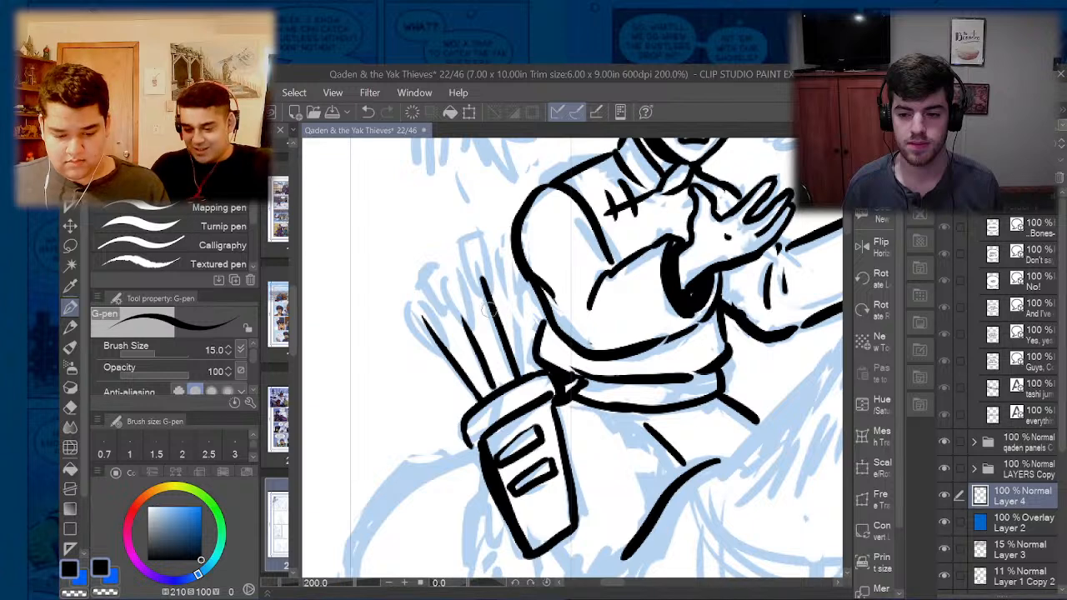
mouse_move(481, 285)
mouse_down()
mouse_move(461, 242)
mouse_move(485, 283)
mouse_move(470, 327)
mouse_move(452, 281)
mouse_move(445, 350)
mouse_move(413, 311)
mouse_move(448, 321)
mouse_move(459, 386)
mouse_up()
scroll(407, 298, down, 3)
scroll(437, 289, up, 3)
key(ctrl+z)
scroll(440, 334, down, 3)
scroll(424, 270, down, 3)
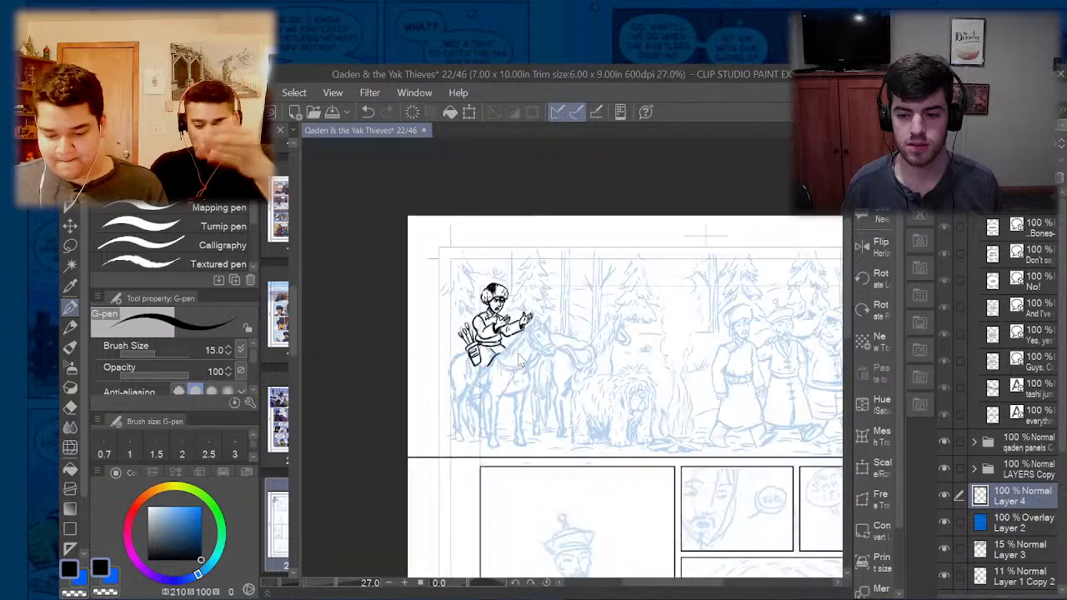
- Ink the nose, eye and eyebrow of the leftmost walking man's face in the first panel
drag(707, 589, 722, 587)
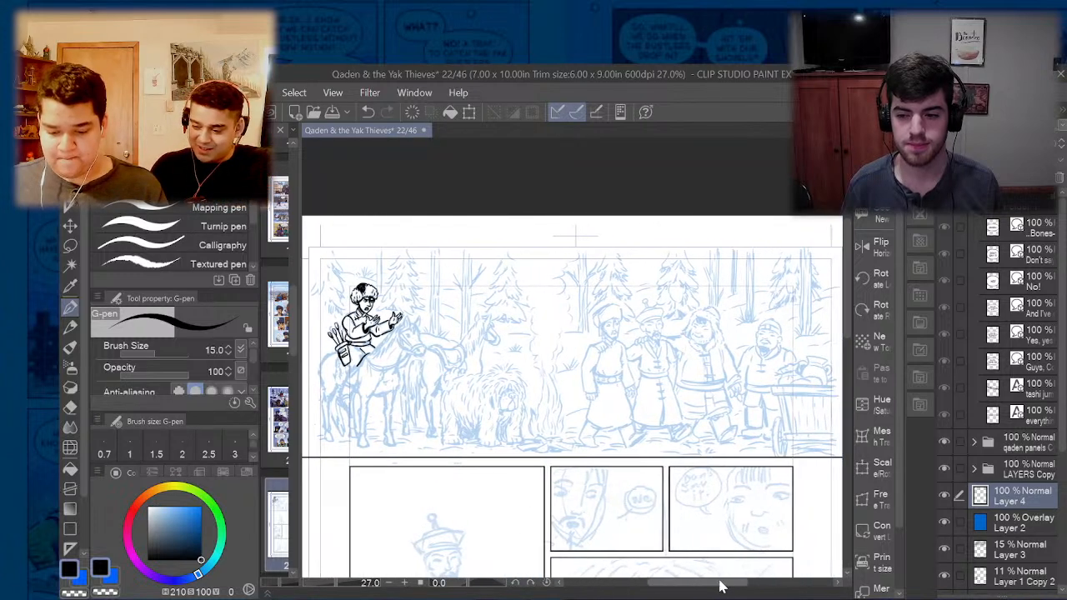
scroll(557, 351, up, 3)
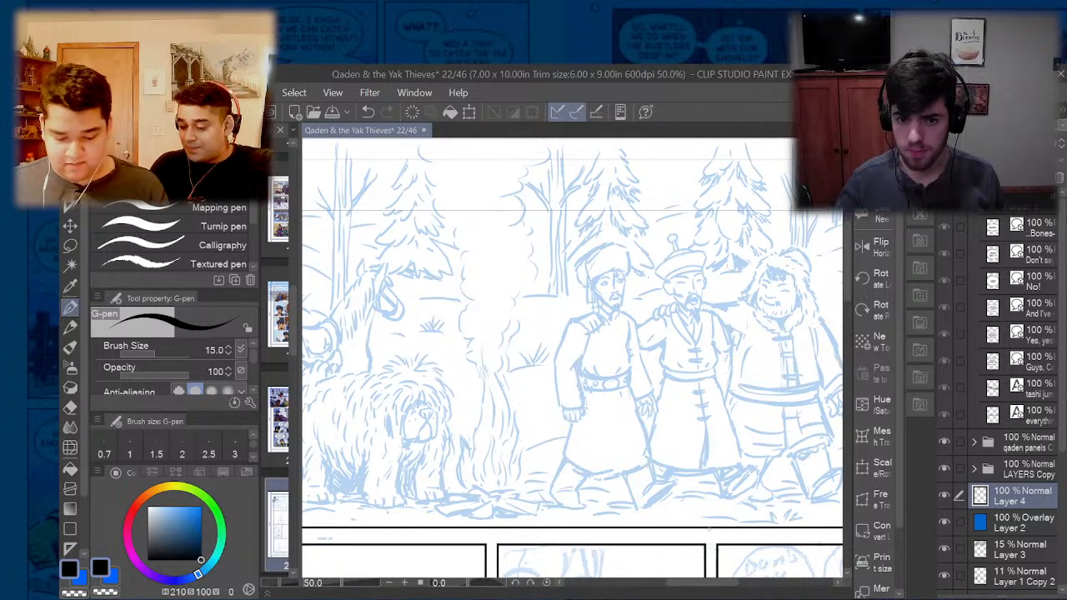
scroll(698, 589, up, 1)
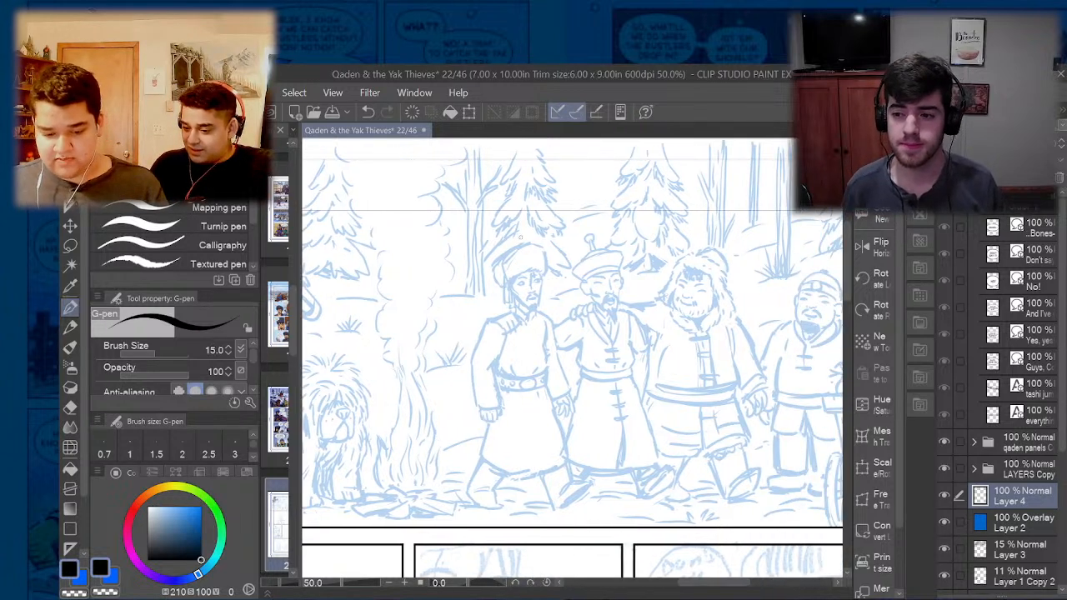
scroll(699, 590, up, 1)
scroll(530, 308, up, 4)
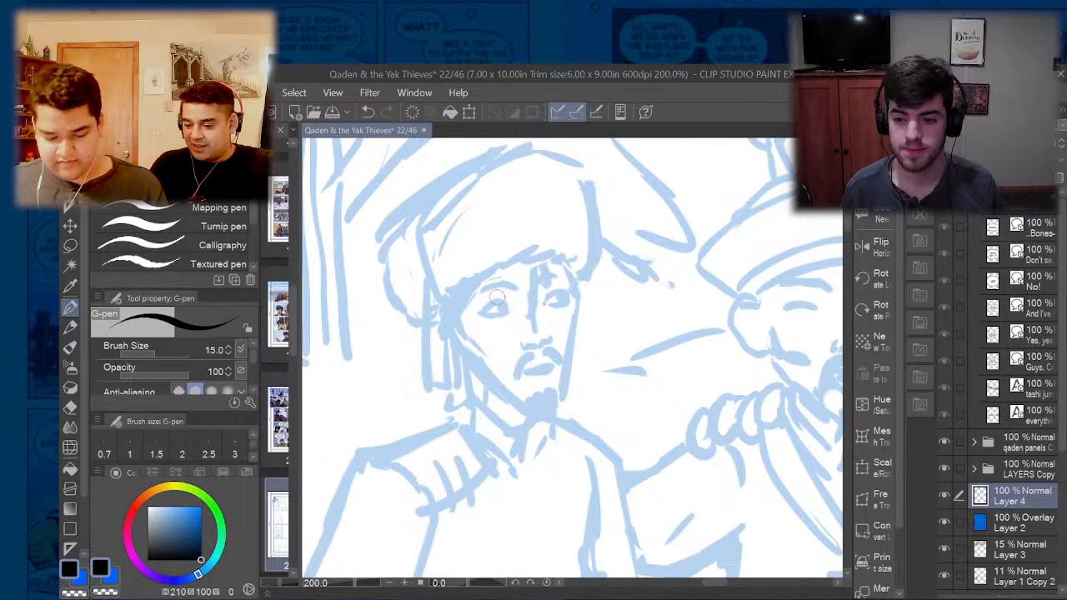
drag(535, 286, 537, 327)
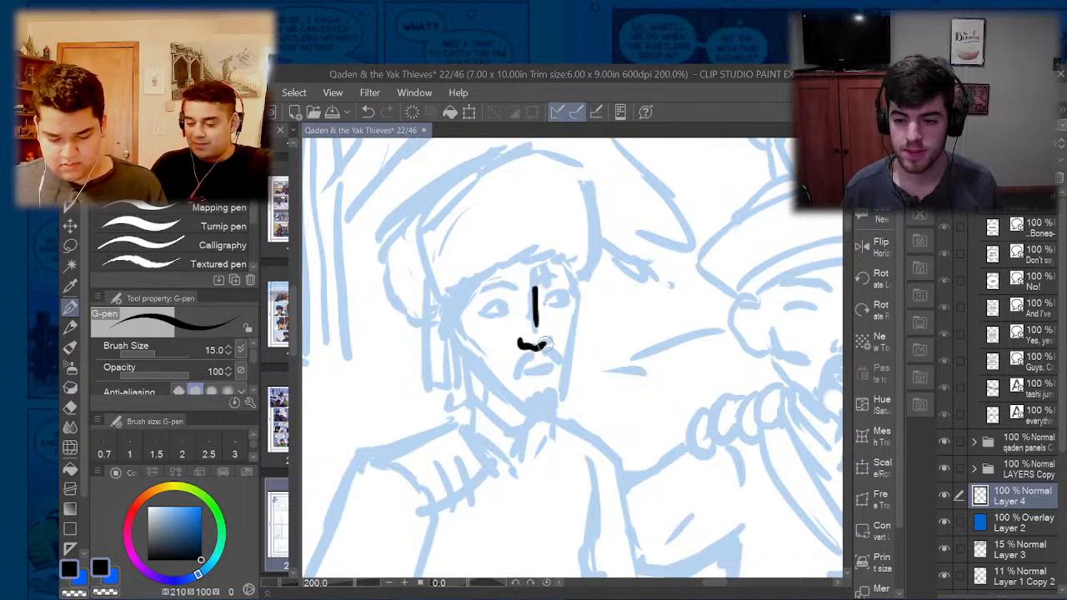
drag(500, 314, 477, 312)
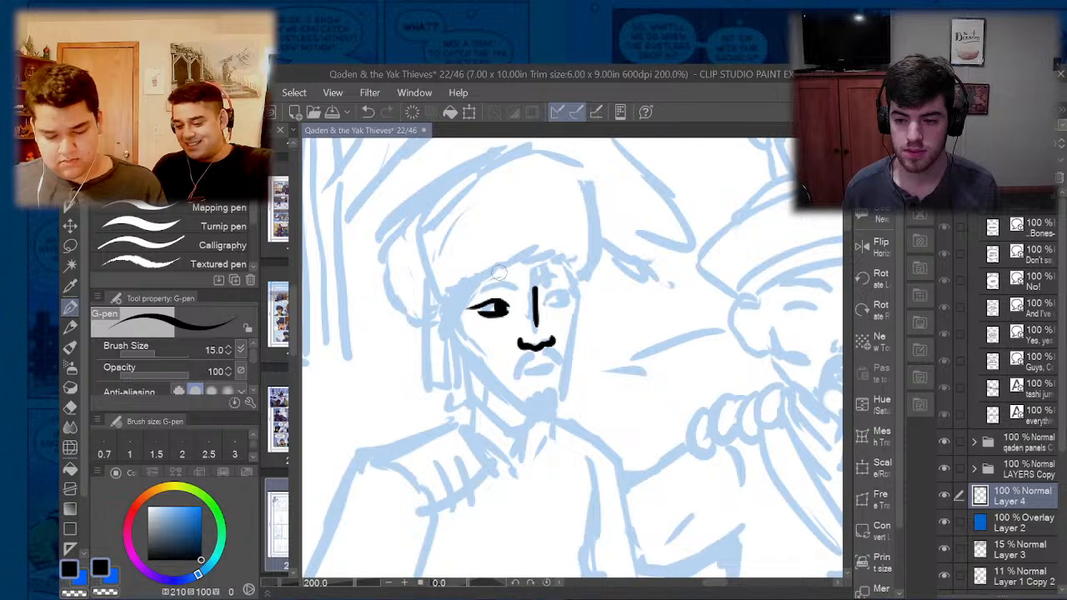
drag(517, 287, 477, 291)
key(ctrl+z)
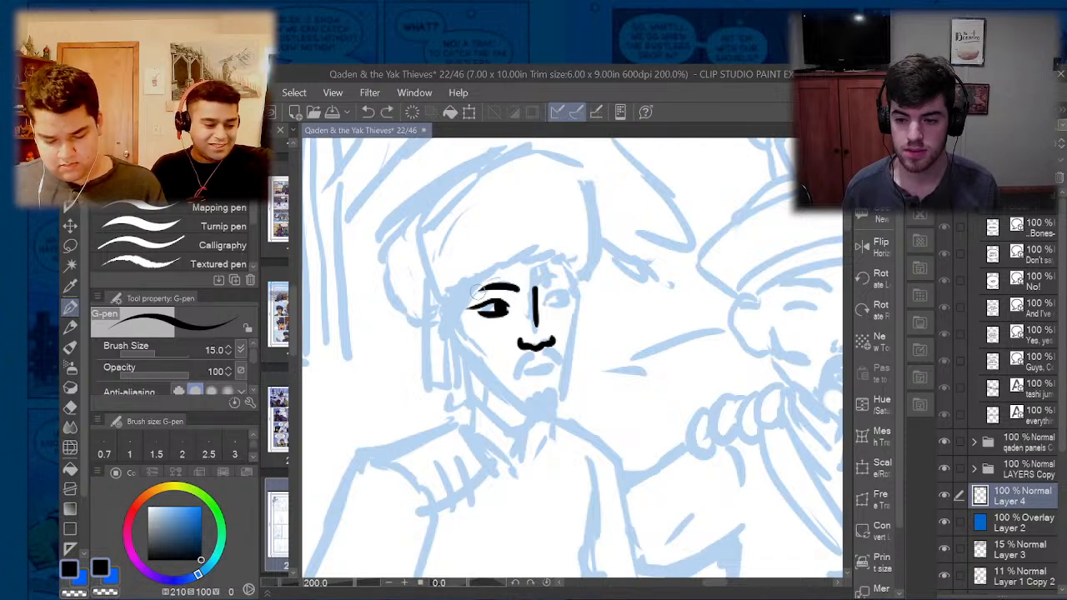
- Ink the leftmost walking man's other eyebrow, both sides of his face and jaw, and the first half of his moustache, redoing misplaced strokes
mouse_move(543, 283)
mouse_down()
mouse_move(569, 273)
mouse_move(577, 296)
mouse_move(561, 403)
mouse_up()
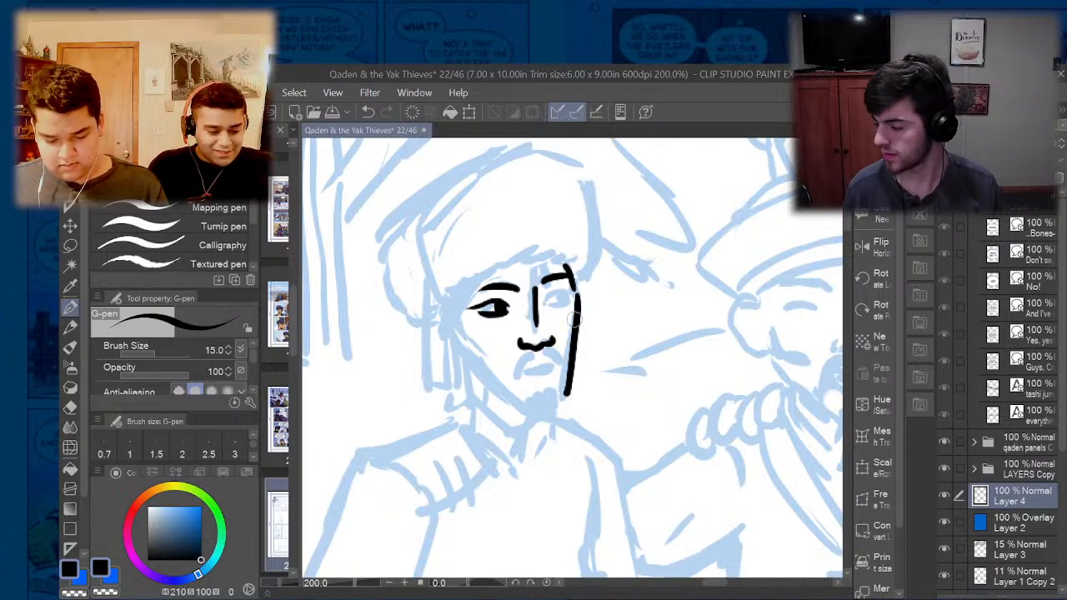
key(ctrl+z)
drag(575, 289, 559, 400)
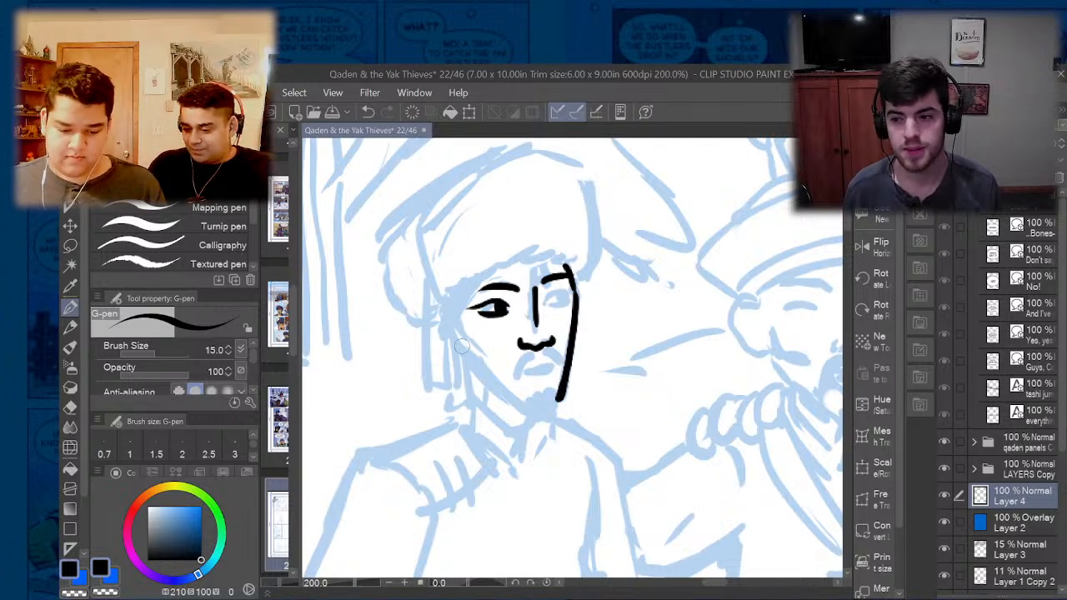
drag(456, 342, 522, 405)
key(ctrl+z)
drag(463, 350, 527, 405)
drag(538, 348, 512, 380)
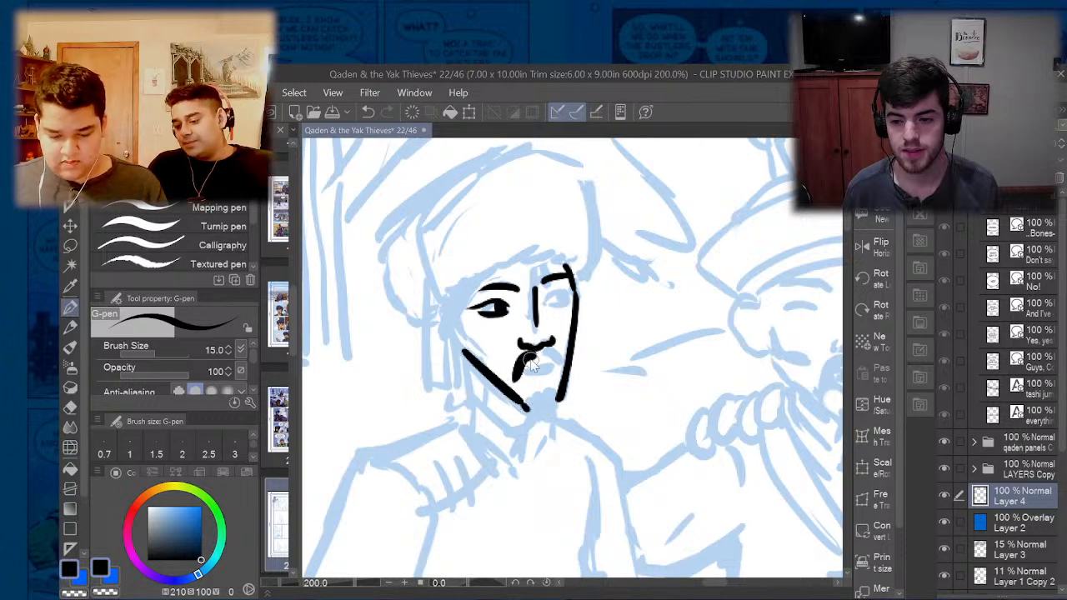
- Complete the man's moustache and mouth and ink his second eye
scroll(531, 365, down, 6)
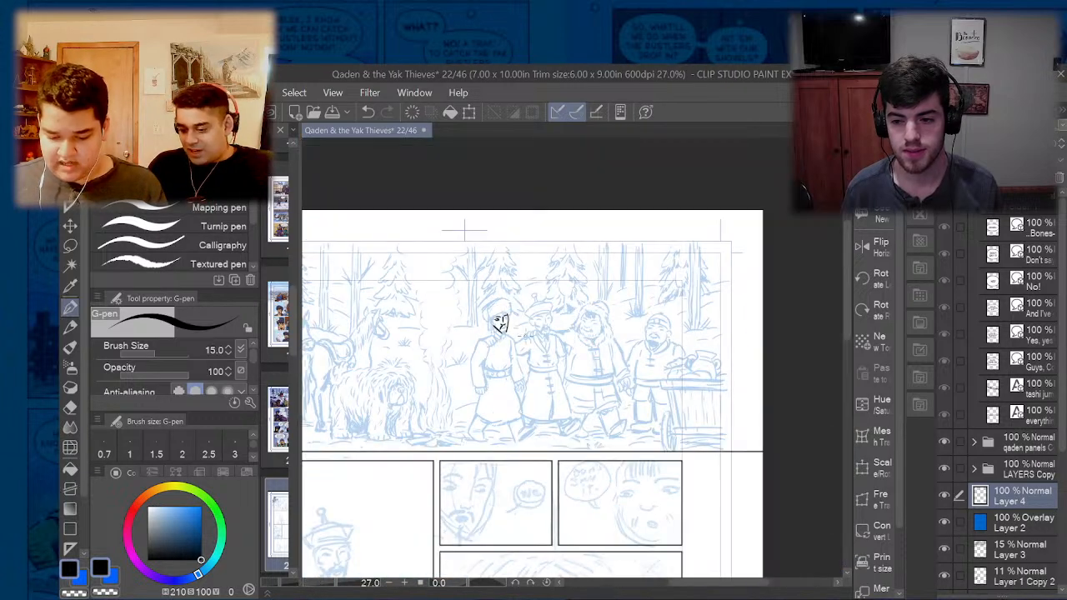
scroll(500, 325, up, 6)
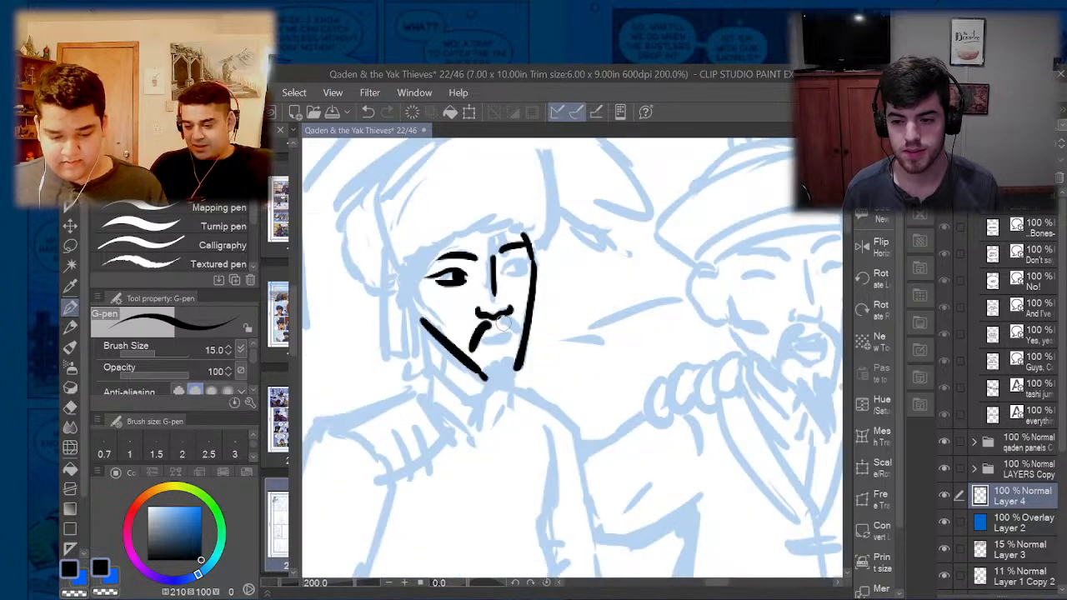
mouse_move(502, 316)
mouse_down()
mouse_move(519, 364)
mouse_move(509, 338)
mouse_move(483, 341)
mouse_up()
key(ctrl+z)
key(ctrl+z)
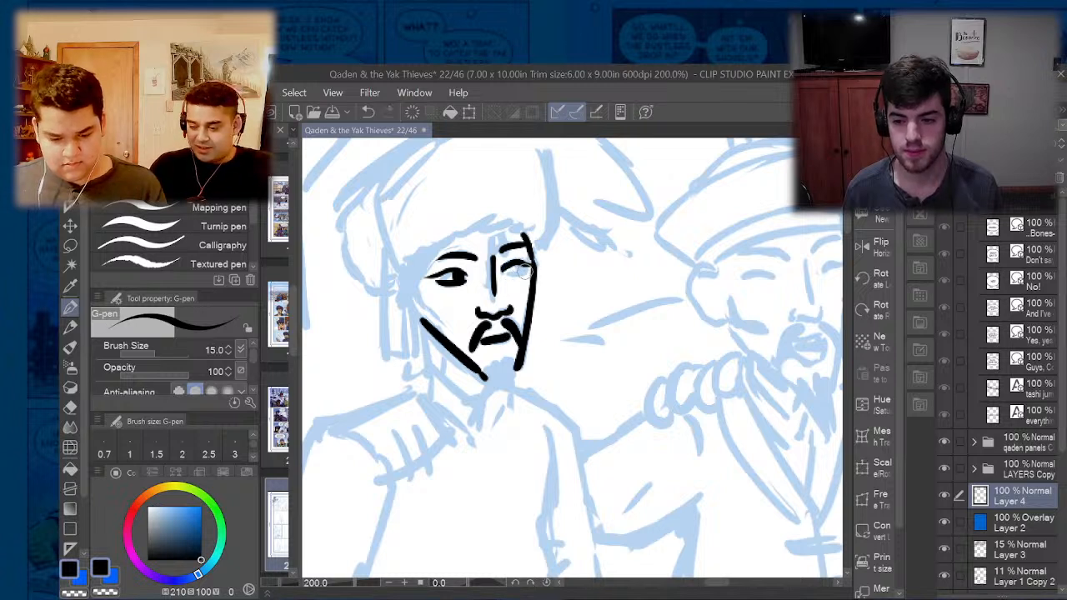
drag(521, 267, 515, 268)
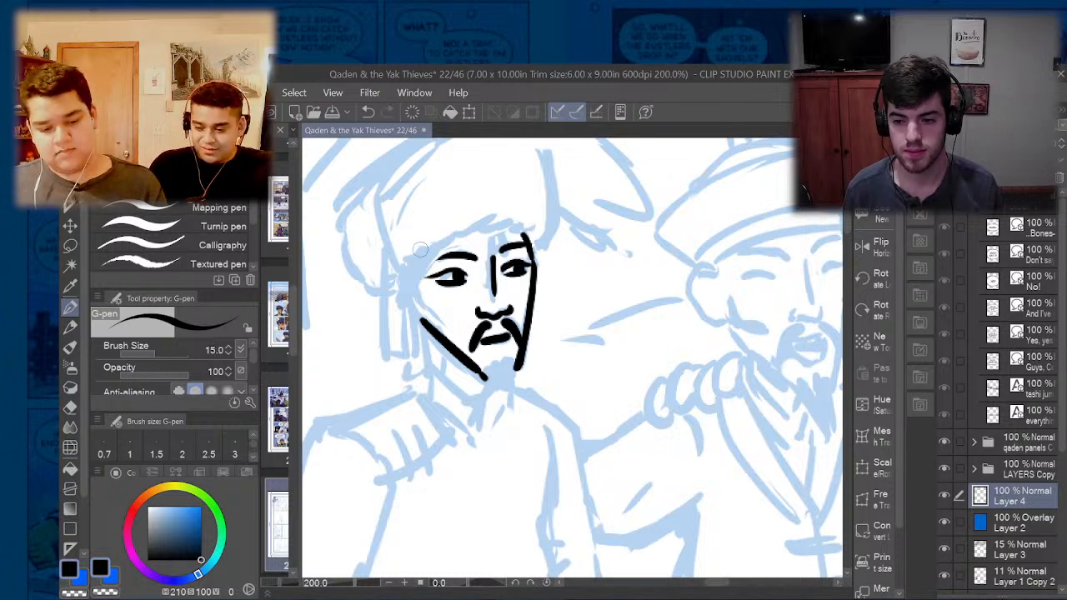
- Ink the jagged lower edge of the man's hat above his brows and the hat's rounded outline
mouse_move(421, 248)
mouse_down()
mouse_move(462, 222)
mouse_move(464, 236)
mouse_move(486, 213)
mouse_move(485, 226)
mouse_move(527, 236)
mouse_up()
scroll(517, 280, down, 3)
scroll(481, 234, up, 3)
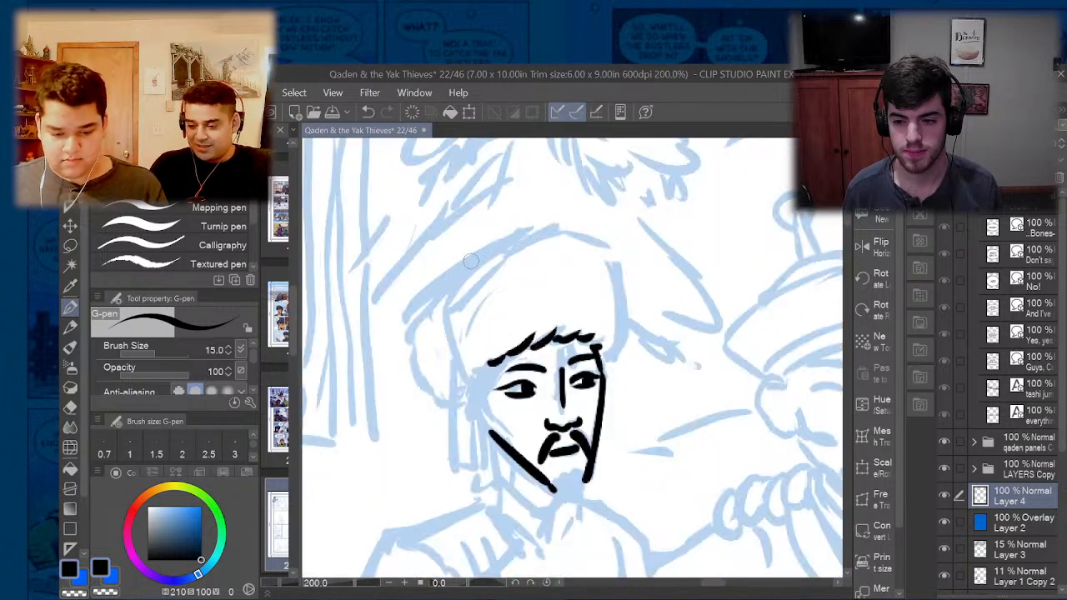
mouse_move(458, 371)
mouse_down()
mouse_move(450, 315)
mouse_move(529, 237)
mouse_move(609, 254)
mouse_move(625, 306)
mouse_move(623, 358)
mouse_move(611, 361)
mouse_up()
- Ink the outer contour at the back of the man's hat and the fold lines inside it
scroll(540, 341, down, 3)
scroll(503, 362, up, 3)
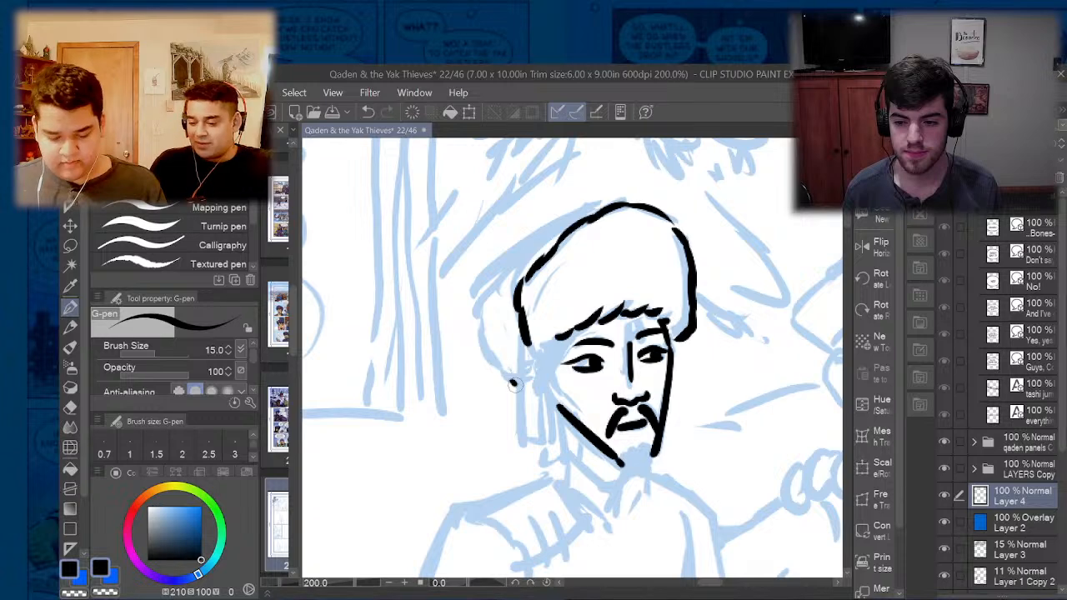
mouse_move(514, 383)
mouse_down()
mouse_move(486, 352)
mouse_move(474, 305)
mouse_move(506, 259)
mouse_move(575, 208)
mouse_move(605, 205)
mouse_up()
scroll(542, 225, down, 3)
scroll(512, 231, up, 3)
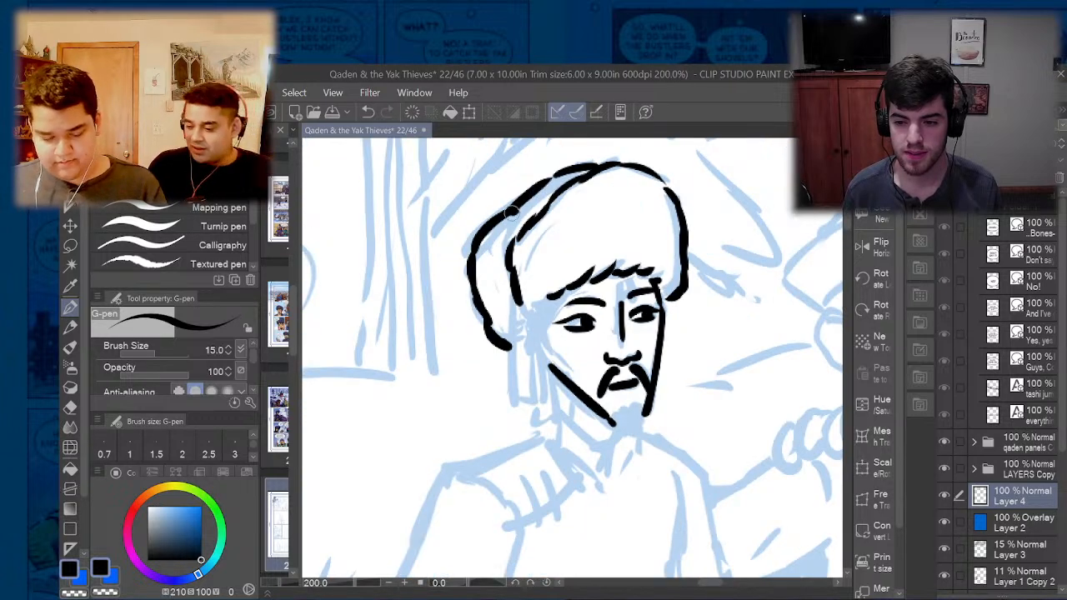
mouse_move(512, 211)
mouse_down()
mouse_move(497, 252)
mouse_move(497, 237)
mouse_move(500, 277)
mouse_up()
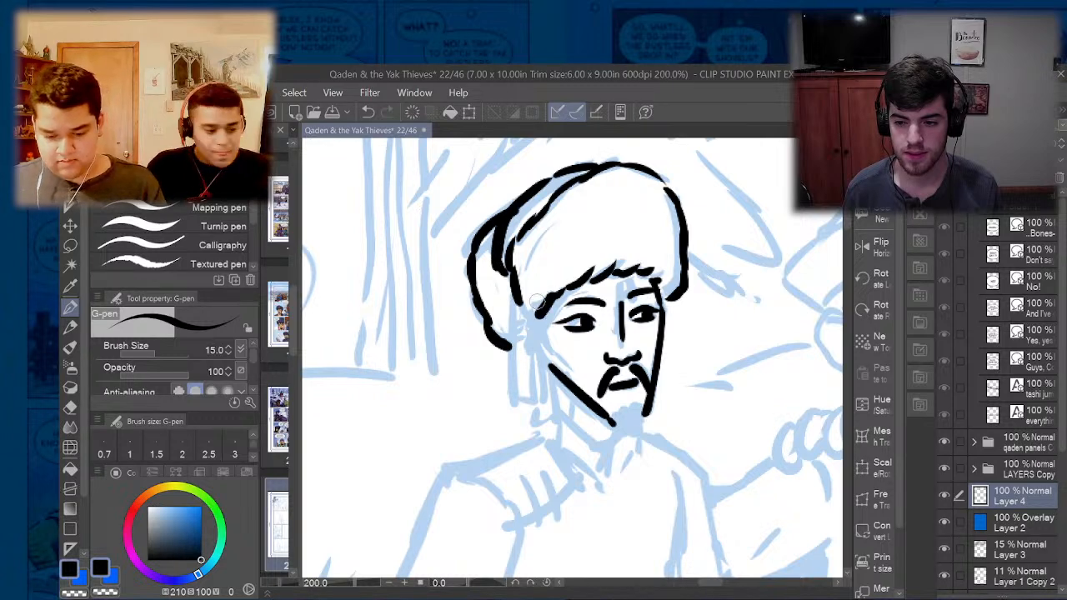
- Fill in the man's chin beard and ink his cheek line, sideburn and the lower back edge of the hat
scroll(542, 302, down, 3)
scroll(571, 331, up, 3)
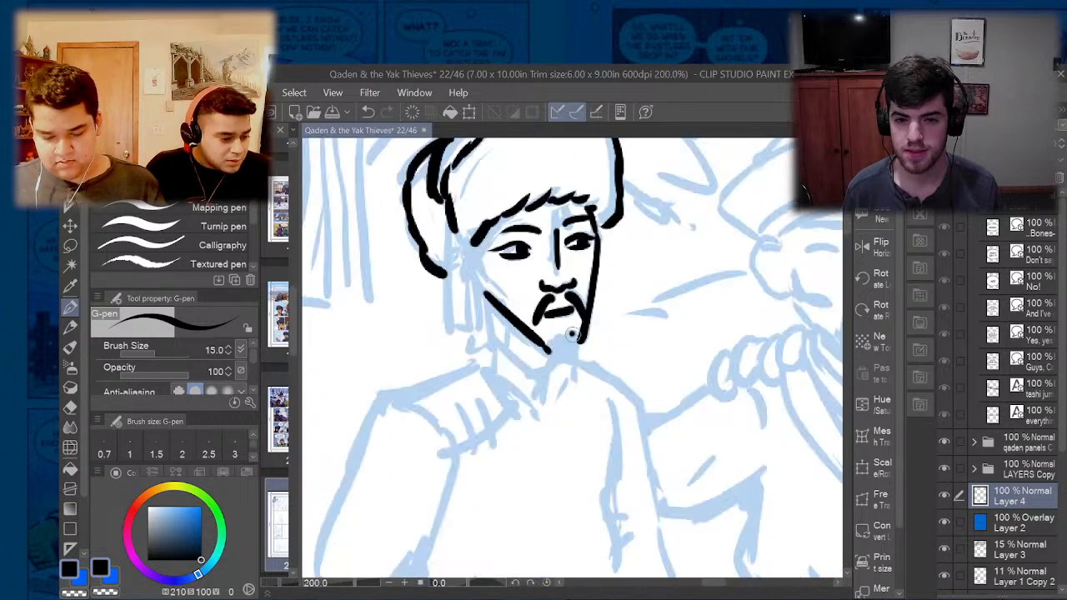
mouse_move(572, 333)
mouse_down()
mouse_move(565, 350)
mouse_move(542, 342)
mouse_up()
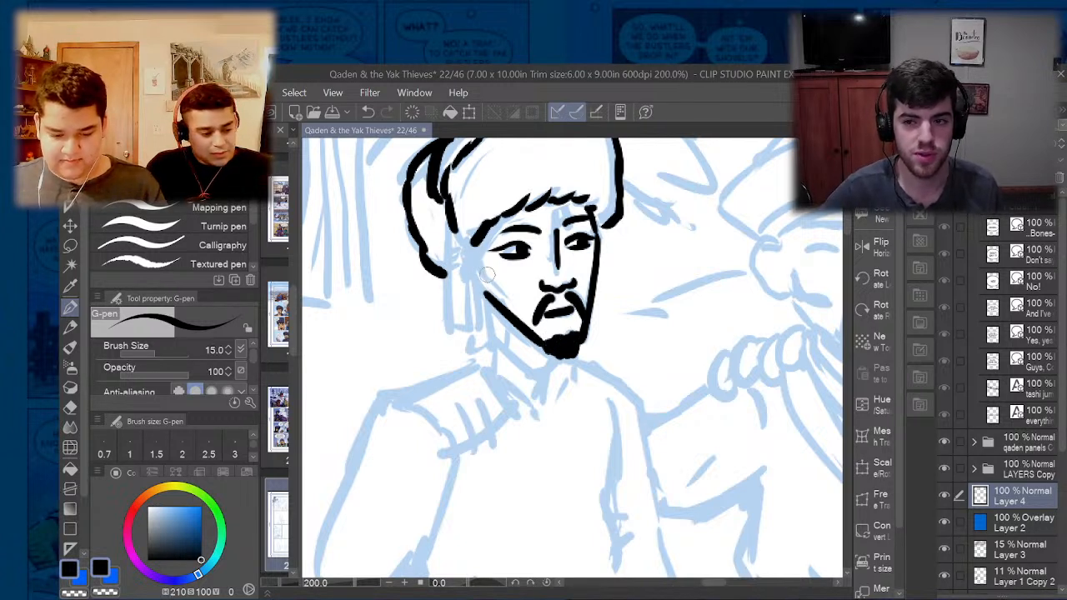
drag(488, 280, 508, 288)
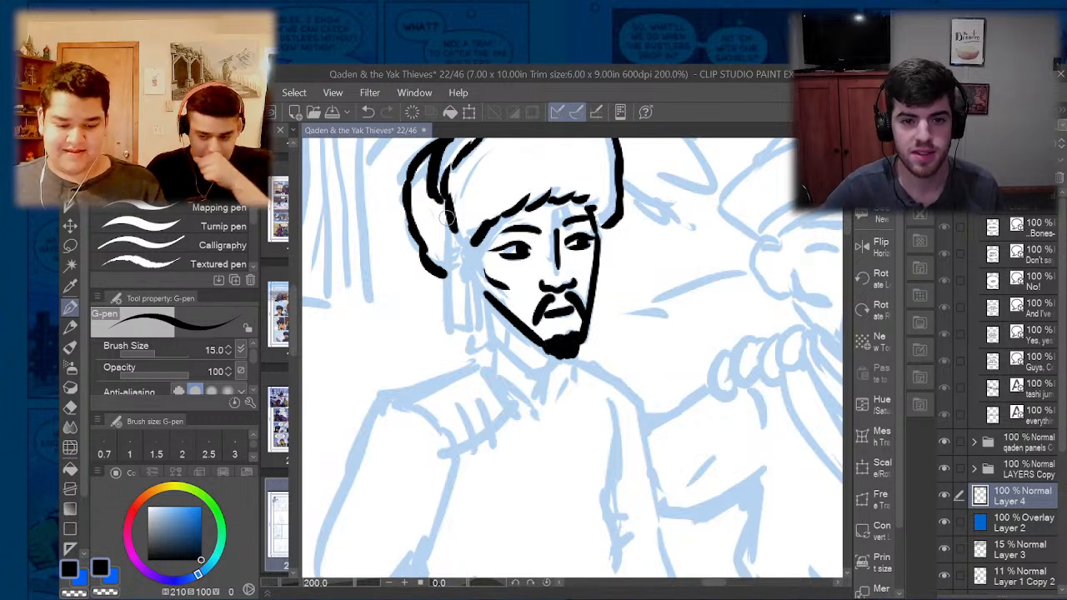
mouse_move(435, 214)
mouse_down()
mouse_move(441, 239)
mouse_move(464, 269)
mouse_up()
drag(457, 230, 480, 262)
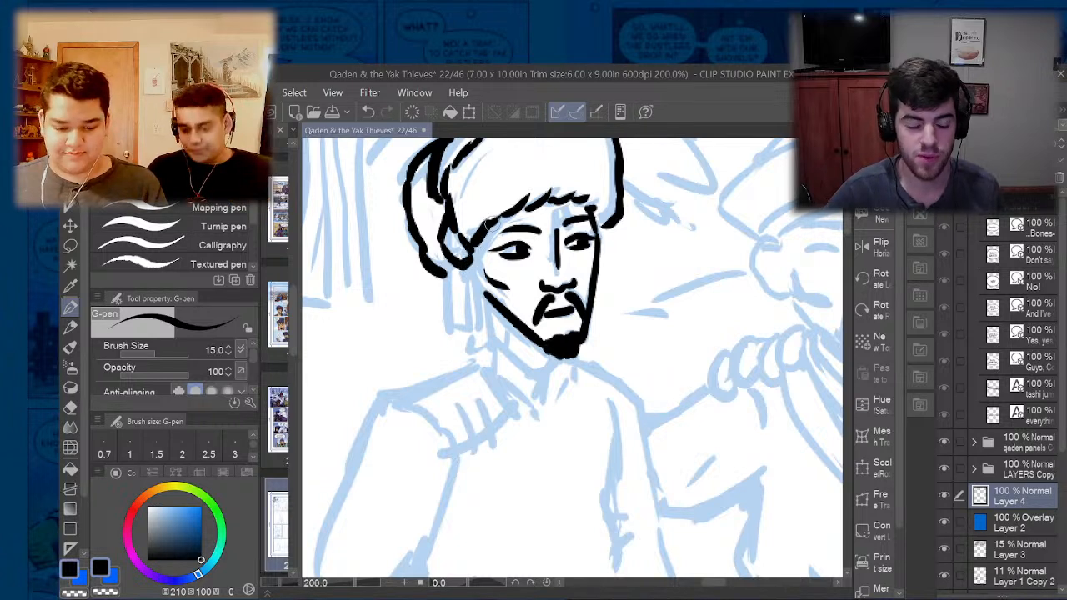
drag(494, 223, 476, 272)
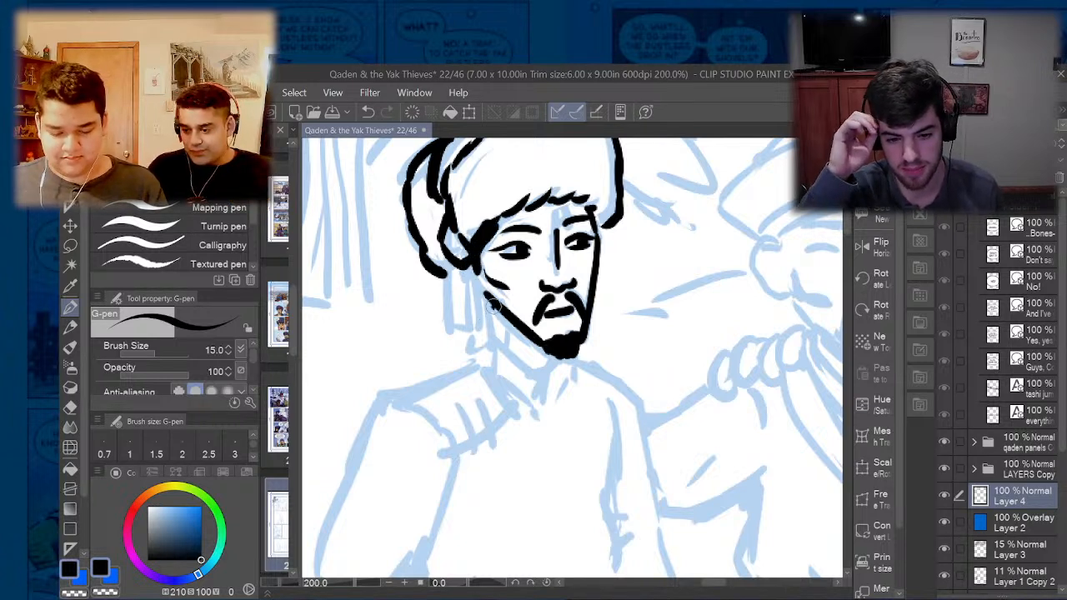
- Ink the man's neck and the two sides of his standing collar, undoing stray strokes
mouse_move(496, 307)
mouse_down()
mouse_move(495, 344)
mouse_move(496, 309)
mouse_move(496, 335)
mouse_move(536, 370)
mouse_move(556, 351)
mouse_move(534, 406)
mouse_up()
key(ctrl+z)
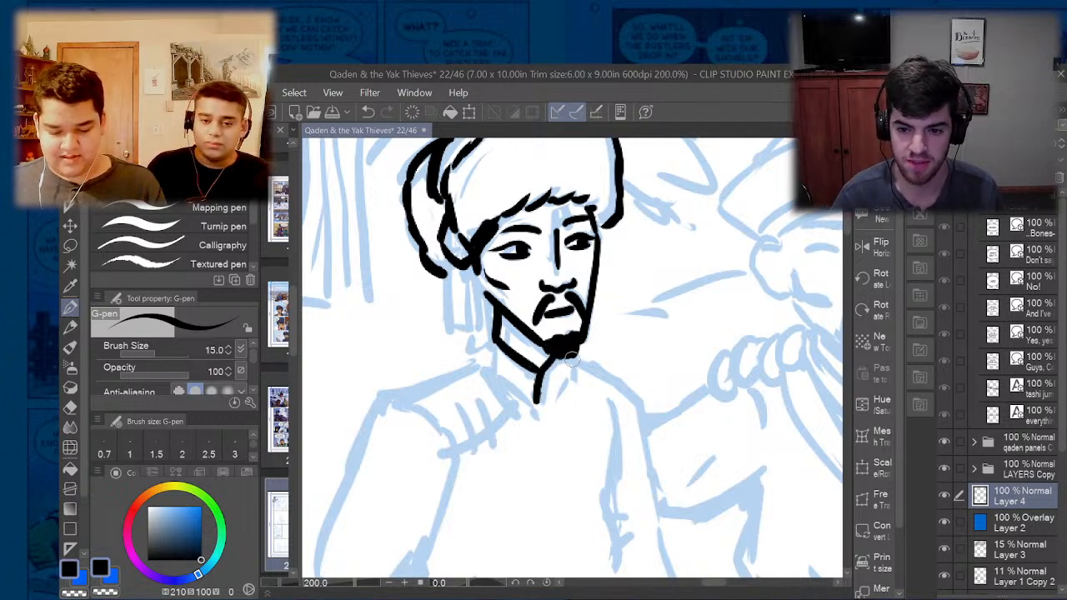
mouse_move(573, 350)
mouse_down()
mouse_move(569, 385)
mouse_move(540, 406)
mouse_move(489, 347)
mouse_move(508, 388)
mouse_move(526, 398)
mouse_up()
key(ctrl+z)
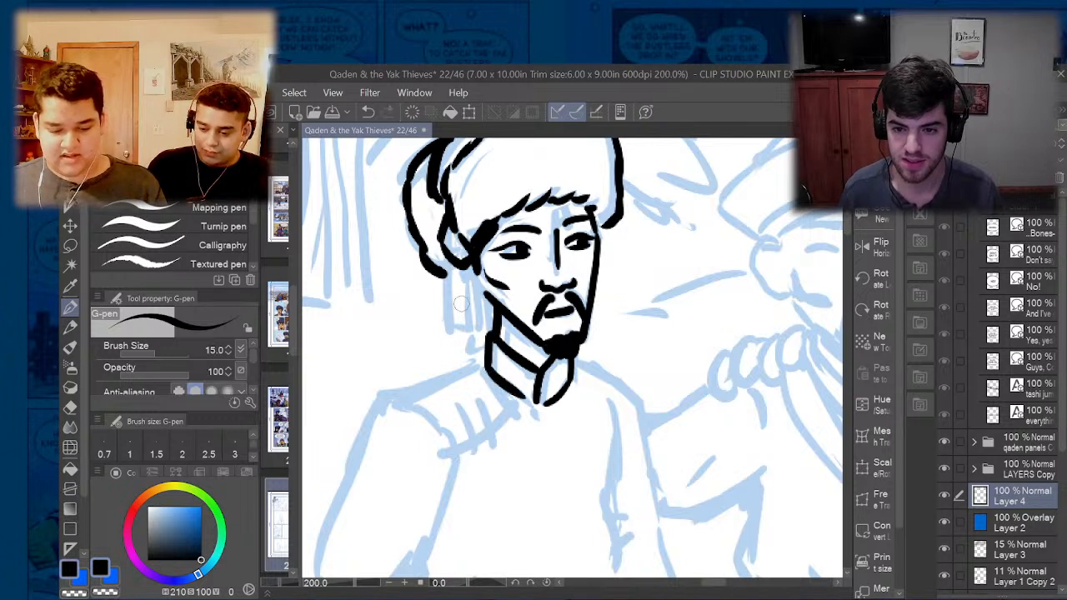
- Ink the two ribbons hanging from the back of the man's hat beside his neck, cleaning up with the eraser
mouse_move(440, 250)
mouse_down()
mouse_move(454, 336)
mouse_move(467, 337)
mouse_move(455, 333)
mouse_move(445, 360)
mouse_move(472, 348)
mouse_move(446, 351)
mouse_move(453, 276)
mouse_move(442, 337)
mouse_move(461, 331)
mouse_move(483, 344)
mouse_up()
key(e)
key(p)
drag(473, 267, 485, 352)
scroll(475, 294, down, 3)
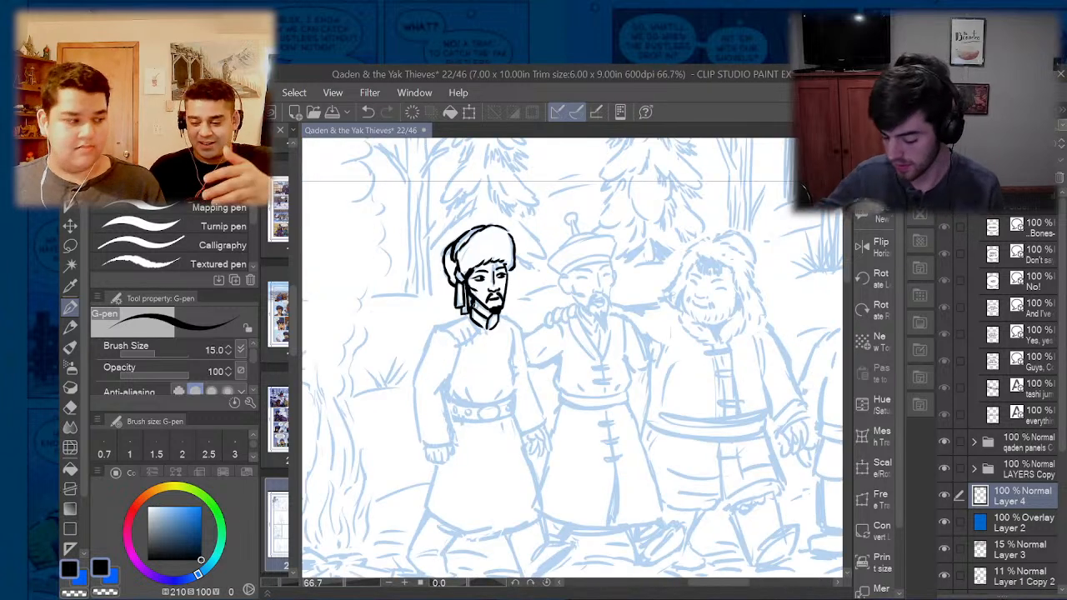
- Ink the robe's slanted neckline with two fastening strokes across it, plus both shoulder lines, redoing the first shoulder stroke
scroll(476, 296, up, 3)
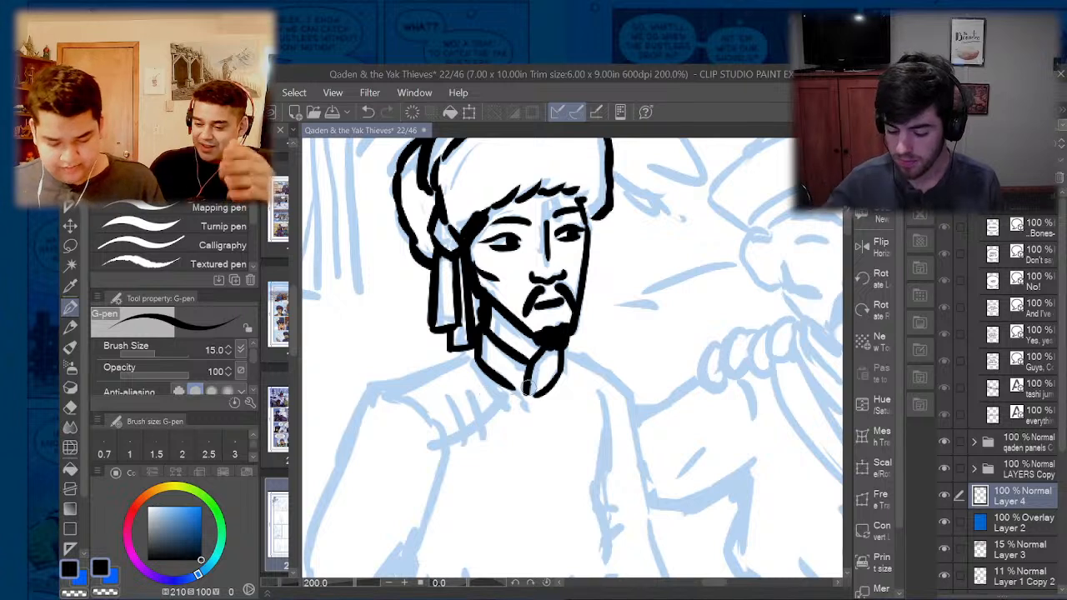
drag(532, 391, 442, 436)
drag(469, 390, 492, 450)
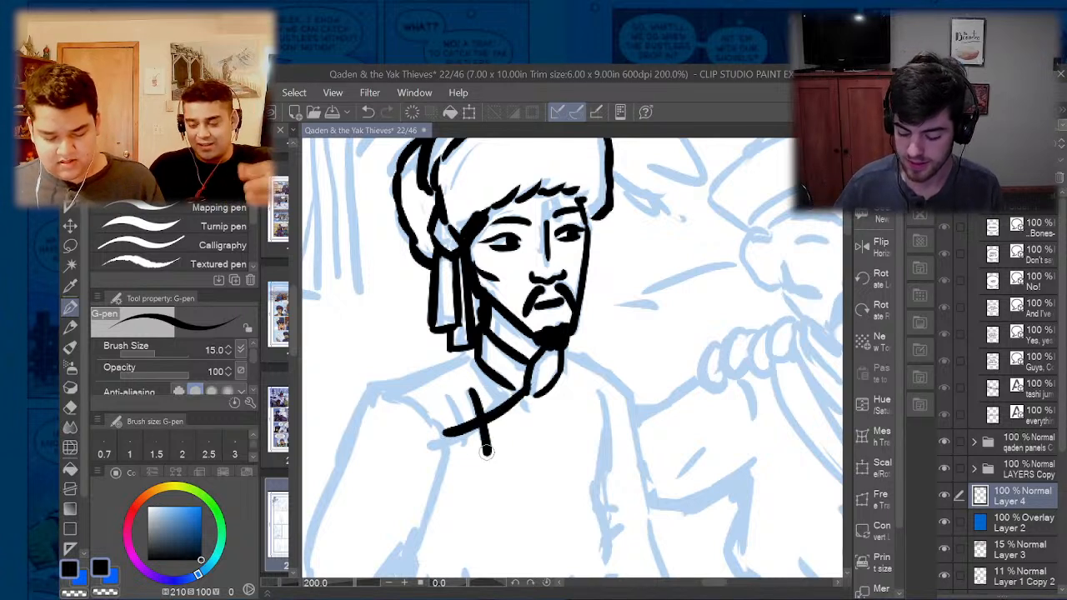
drag(457, 394, 480, 465)
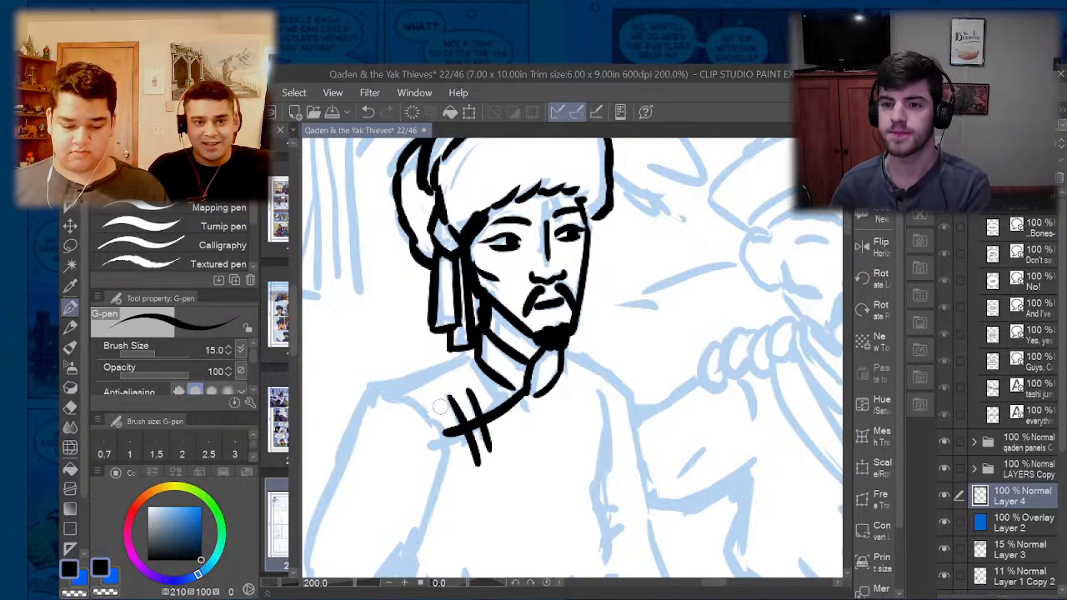
drag(376, 389, 467, 353)
key(ctrl+z)
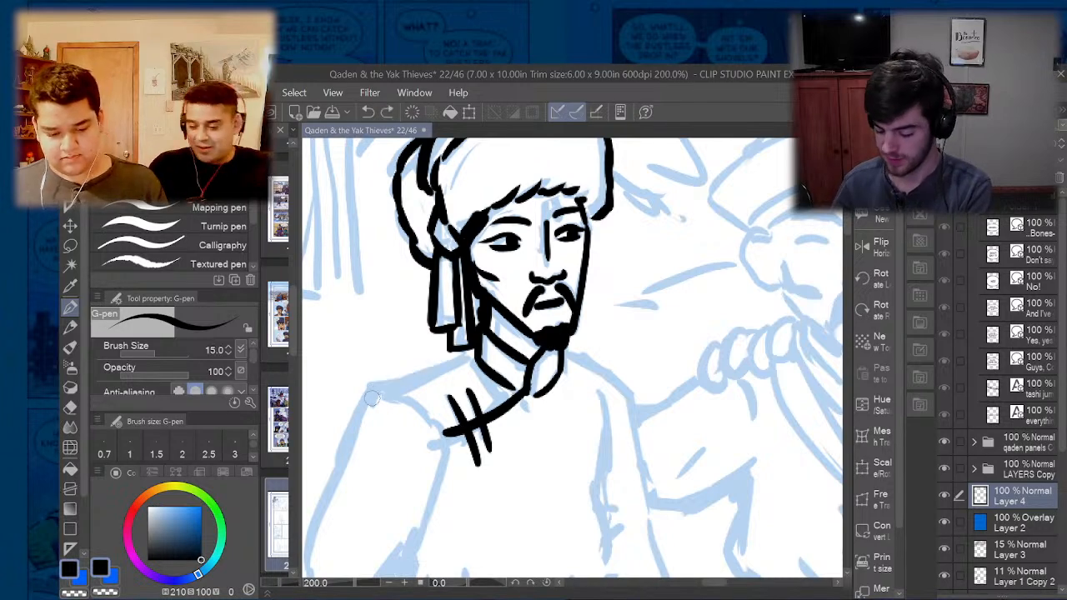
drag(371, 397, 466, 361)
mouse_move(563, 355)
mouse_down()
mouse_move(612, 373)
mouse_move(635, 400)
mouse_up()
scroll(592, 328, down, 3)
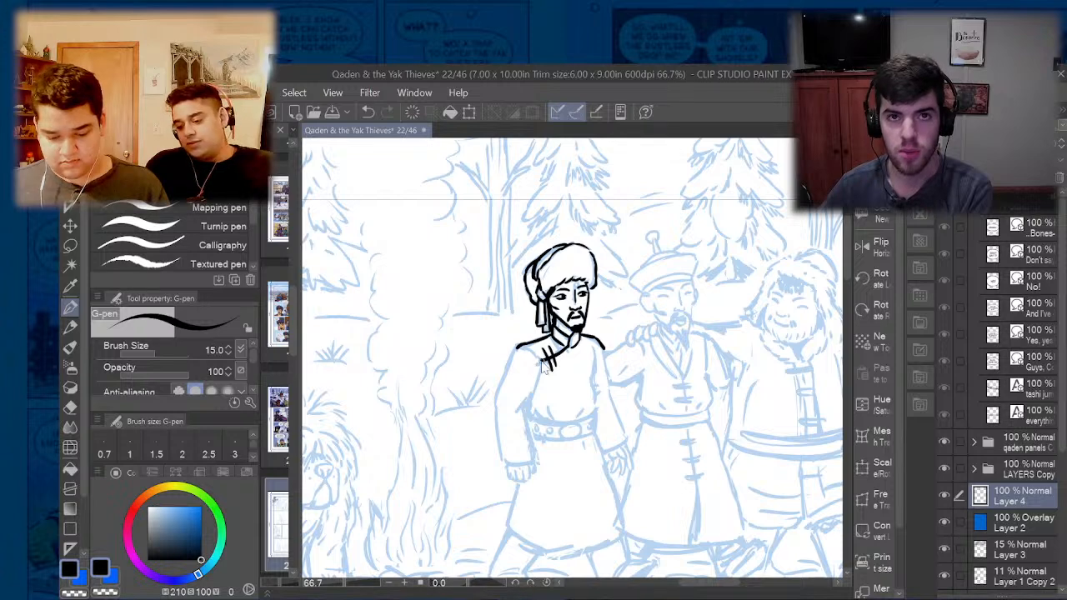
- Ink the robe's shoulder seam and the inner and outer edges of the man's sleeve on the campfire side
scroll(546, 367, up, 3)
mouse_move(489, 325)
mouse_down()
mouse_move(538, 371)
mouse_move(529, 412)
mouse_move(474, 494)
mouse_up()
scroll(473, 500, down, 3)
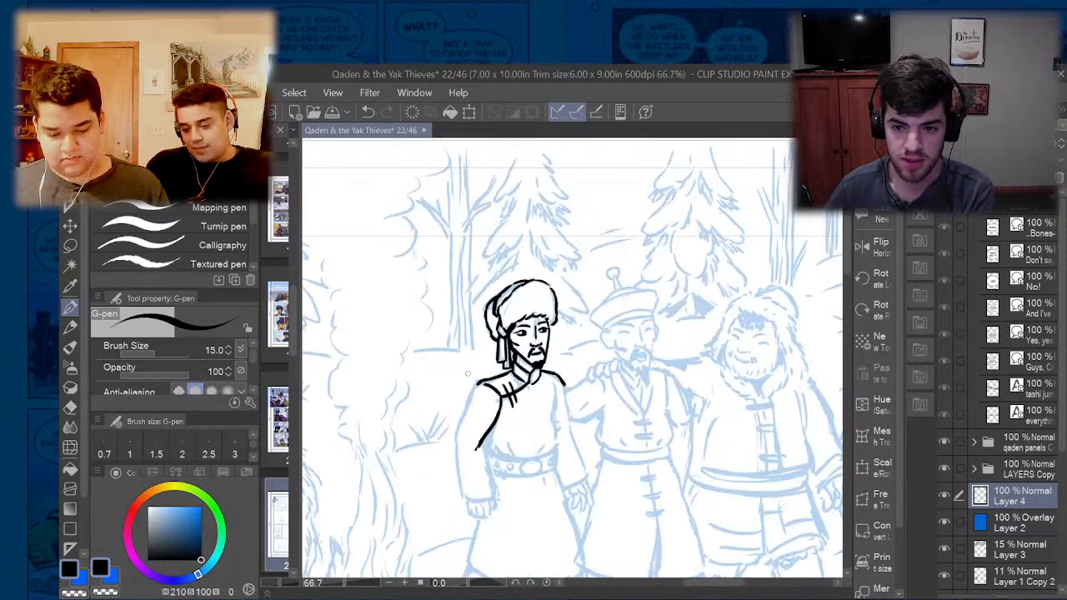
scroll(476, 481, up, 3)
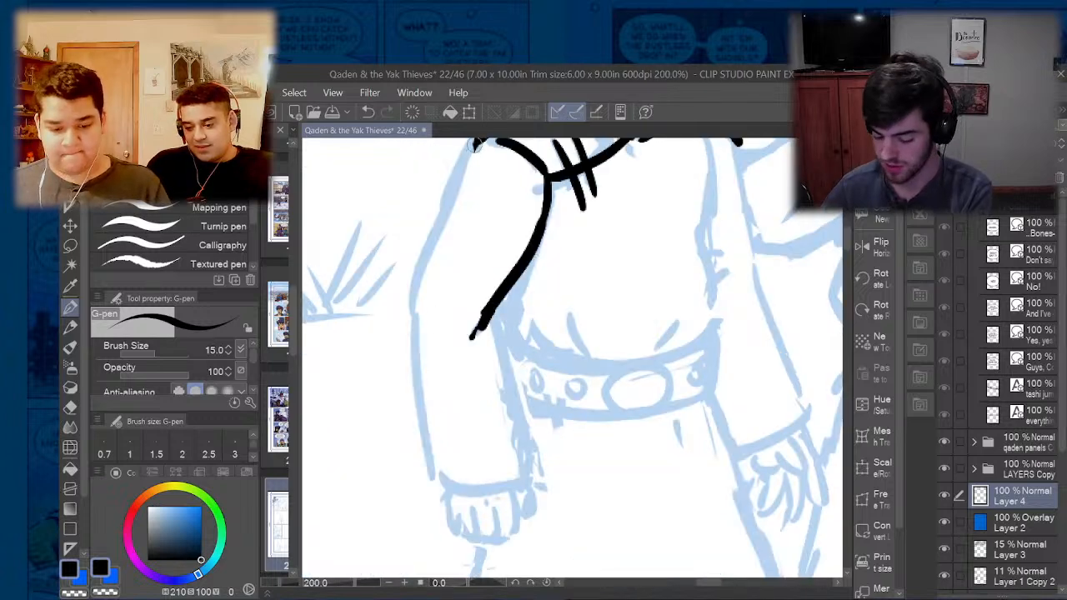
mouse_move(479, 141)
mouse_down()
mouse_move(408, 278)
mouse_move(404, 371)
mouse_move(428, 457)
mouse_up()
scroll(428, 457, down, 3)
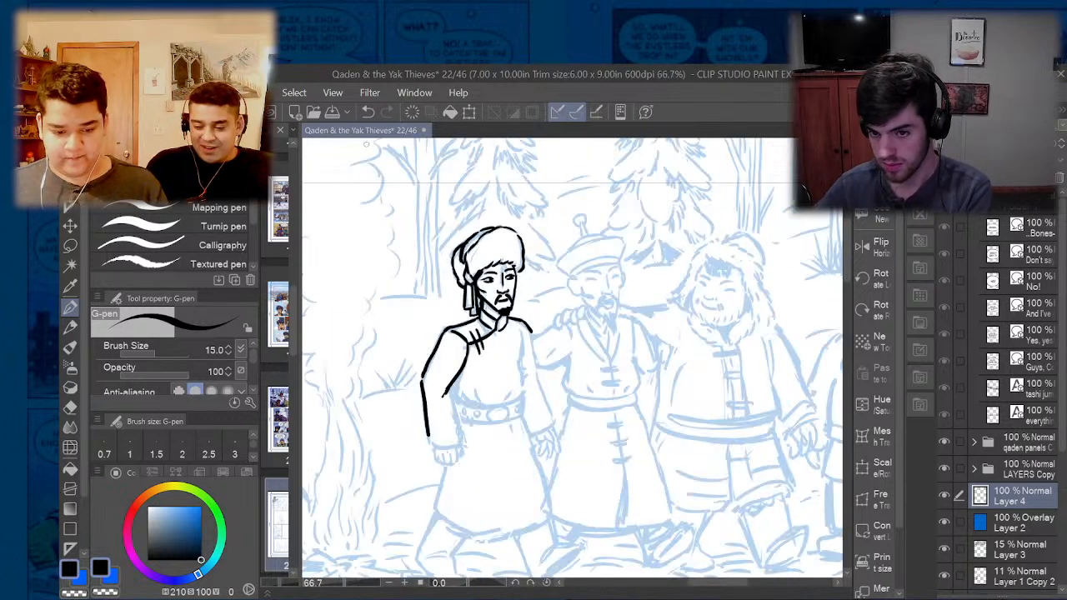
- Detach the page 22 canvas into its own floating window and maximize it
drag(365, 130, 585, 87)
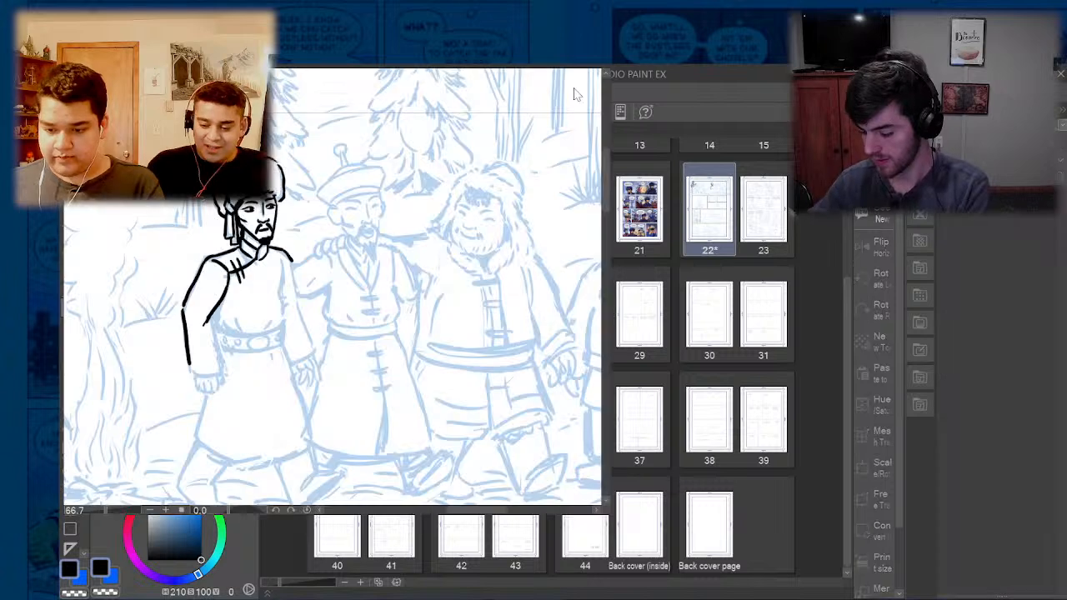
click(575, 73)
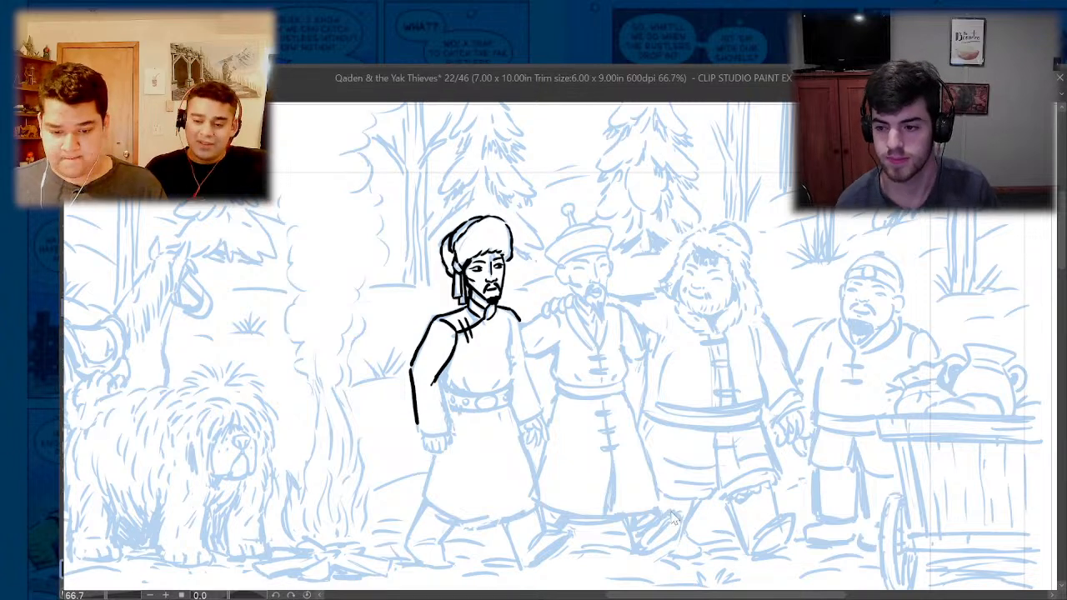
scroll(517, 326, up, 5)
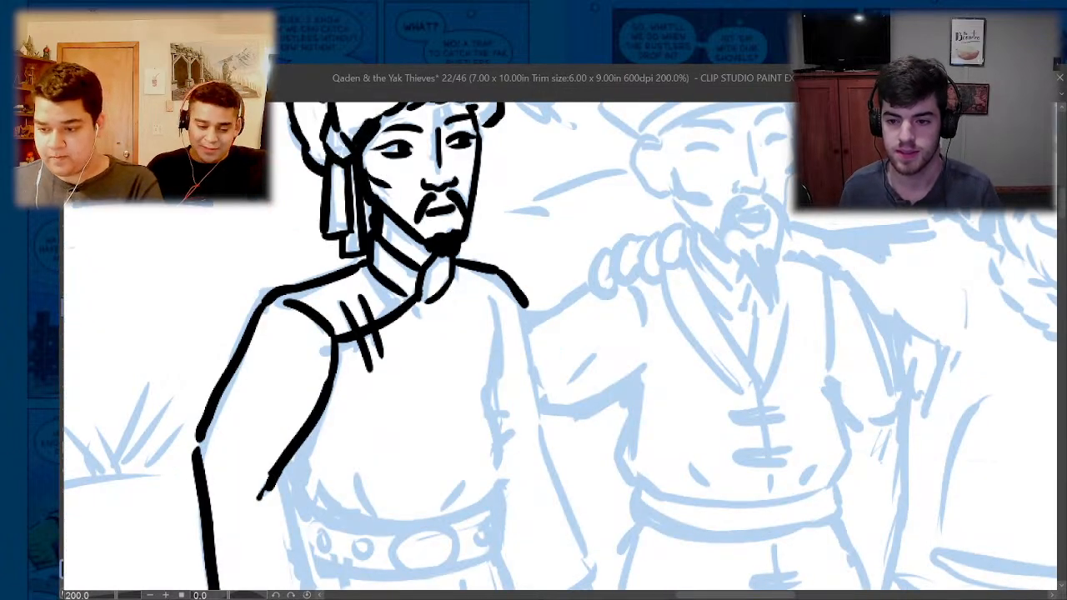
- Lower the opacity of Layer 3 to 8% to fade the blue pencils, and make Layer 4 active again
click(1046, 77)
click(1019, 550)
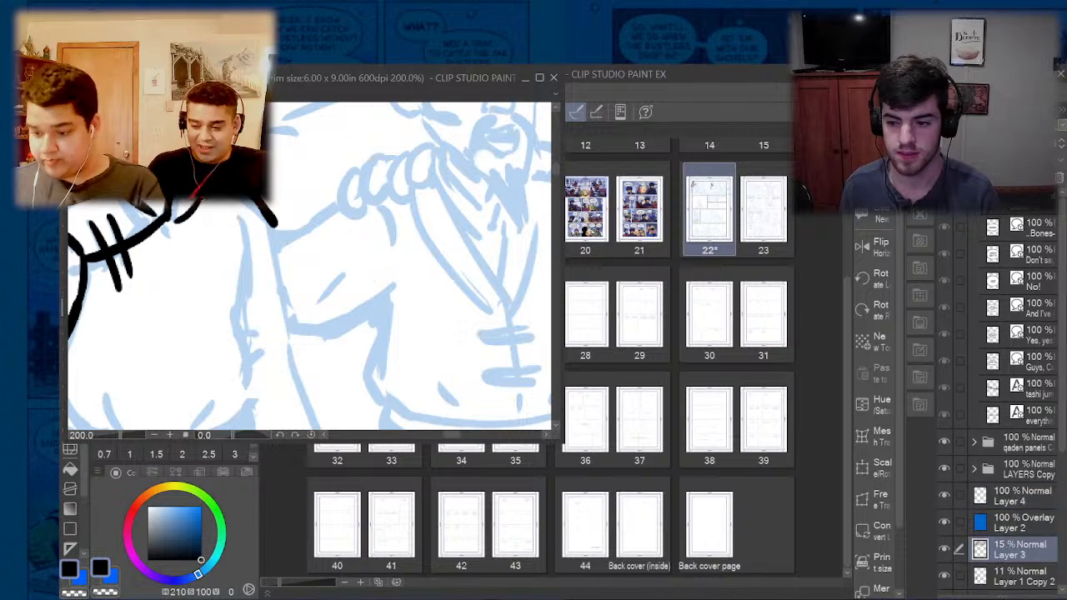
click(1063, 148)
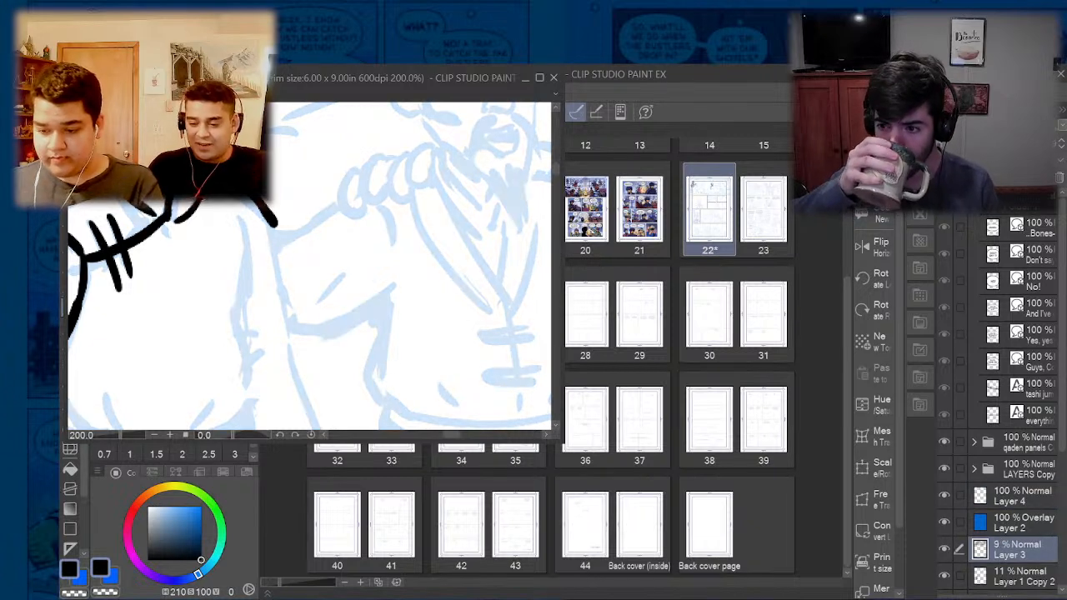
click(539, 79)
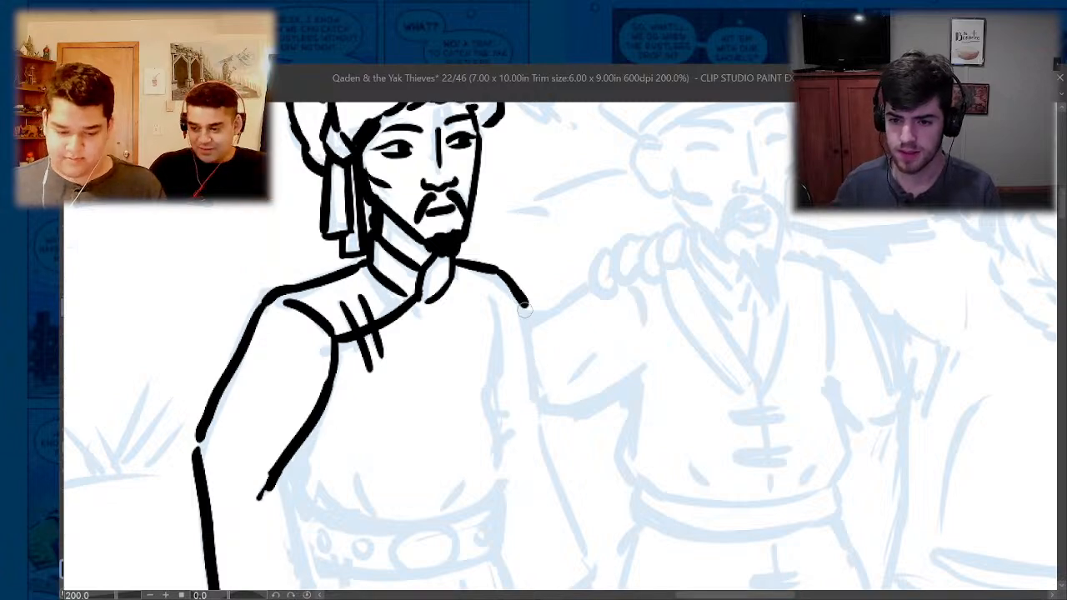
click(1046, 77)
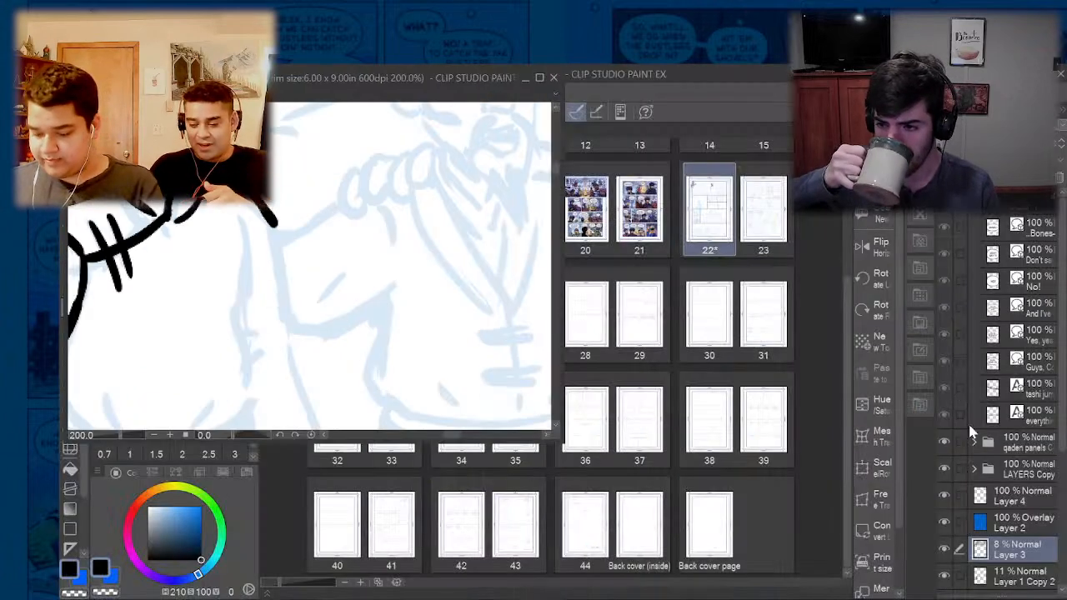
click(998, 503)
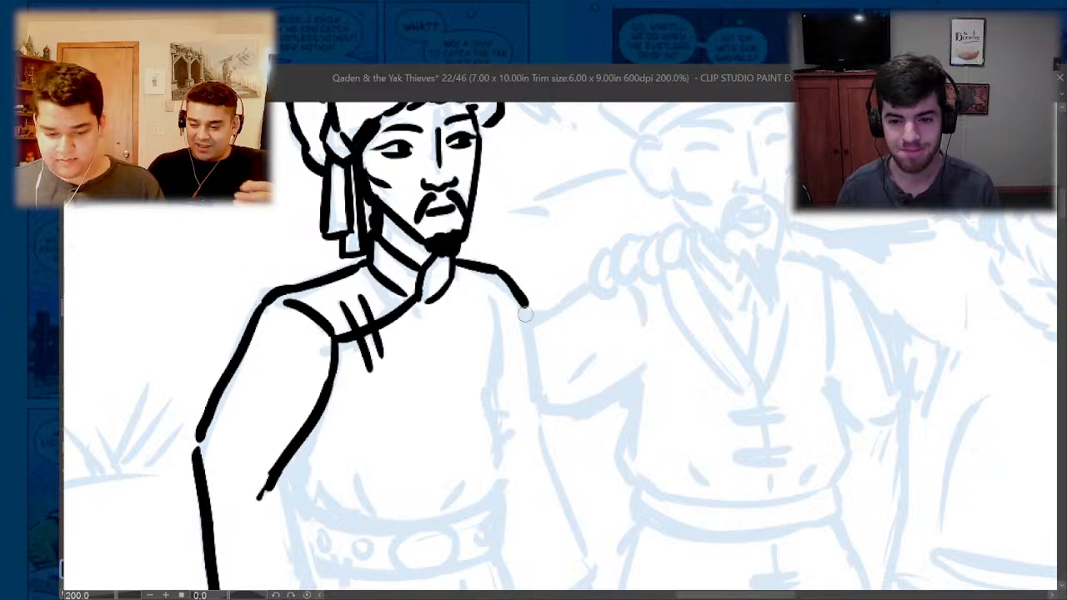
- Ink the outer edge, elbow fold and cuff of the sleeve away from the campfire, plus the side of the torso beside it
mouse_move(527, 307)
mouse_down()
mouse_move(538, 400)
mouse_move(520, 435)
mouse_move(542, 436)
mouse_move(590, 561)
mouse_up()
scroll(539, 418, down, 3)
scroll(554, 477, up, 3)
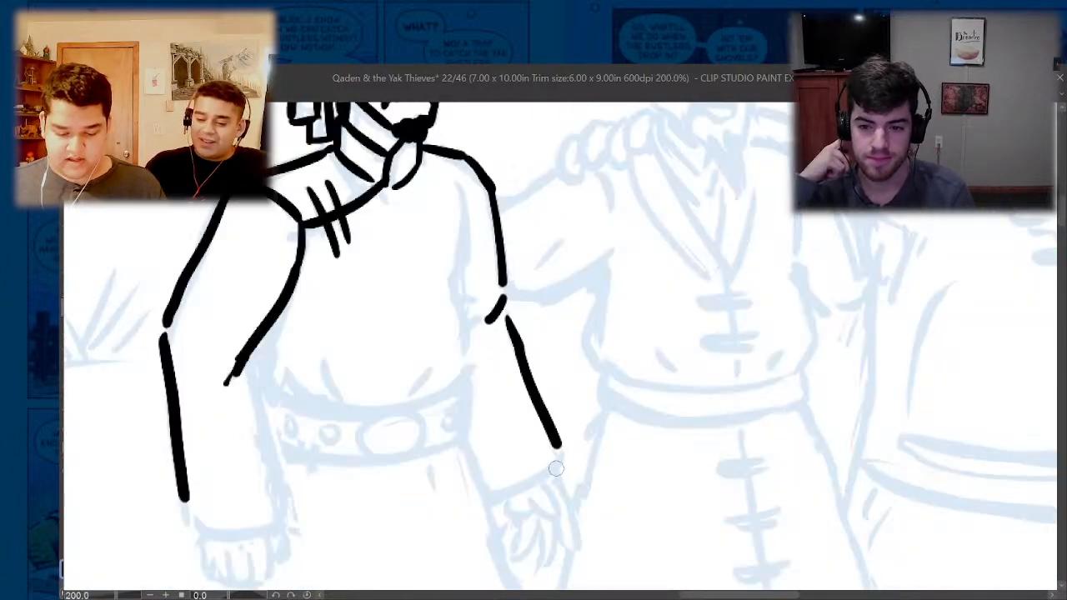
mouse_move(546, 432)
mouse_down()
mouse_move(551, 468)
mouse_move(502, 496)
mouse_up()
scroll(523, 450, down, 3)
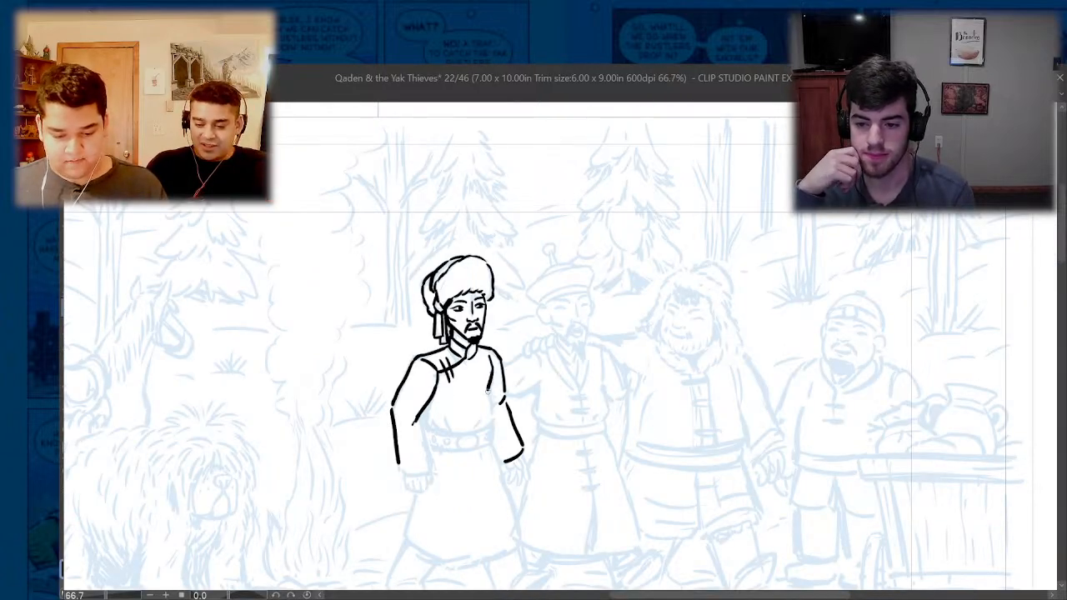
scroll(419, 435, up, 3)
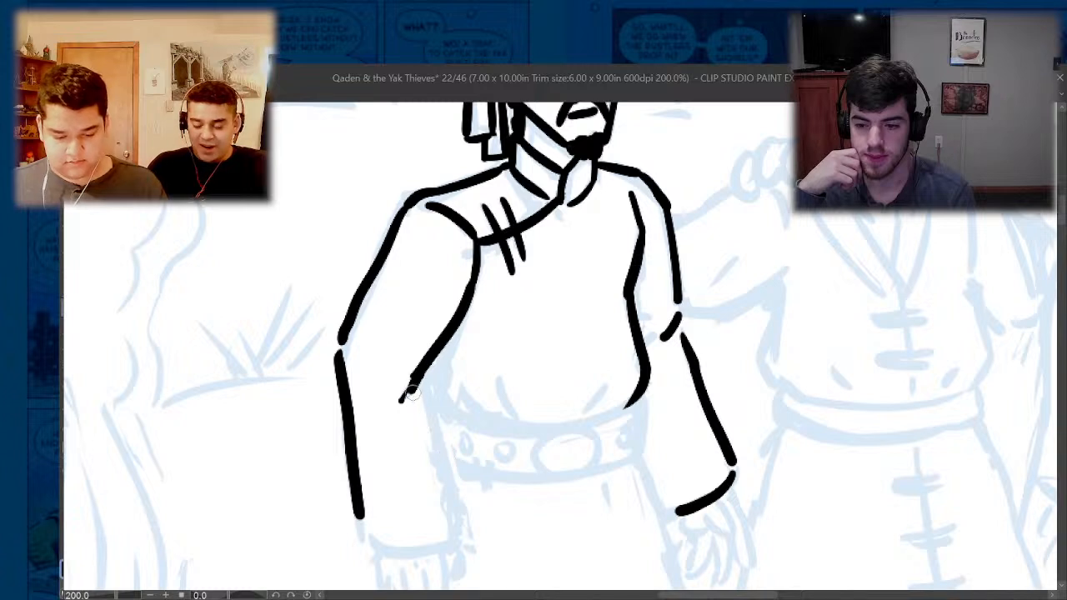
- Undo the stray end of the campfire-side sleeve, and ink its elbow fold, inner forearm edge and cuff
key(ctrl+z)
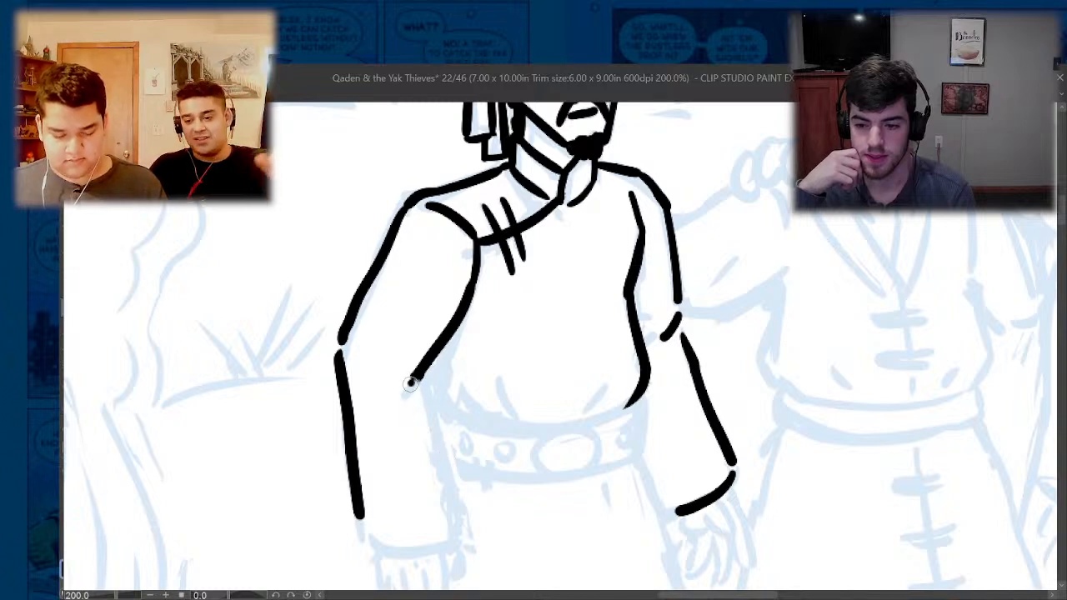
mouse_move(416, 383)
mouse_down()
mouse_move(380, 401)
mouse_move(451, 525)
mouse_up()
mouse_move(452, 537)
mouse_down()
mouse_move(368, 556)
mouse_move(359, 519)
mouse_up()
drag(341, 358, 358, 515)
scroll(568, 451, down, 3)
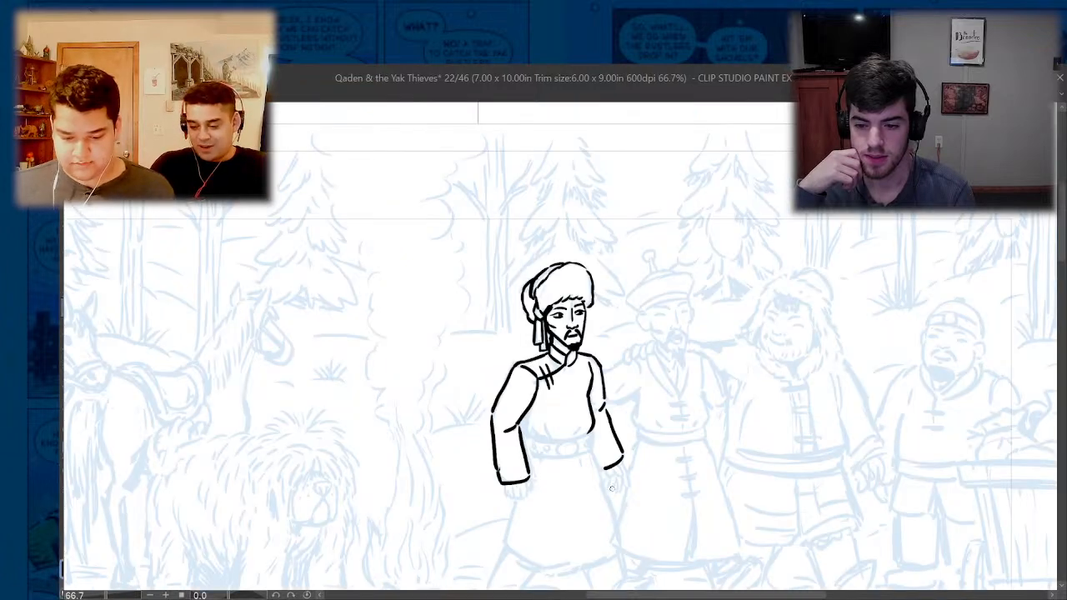
- Darken the back of the man's hat behind the fur brim with heavier ink strokes
scroll(570, 300, up, 3)
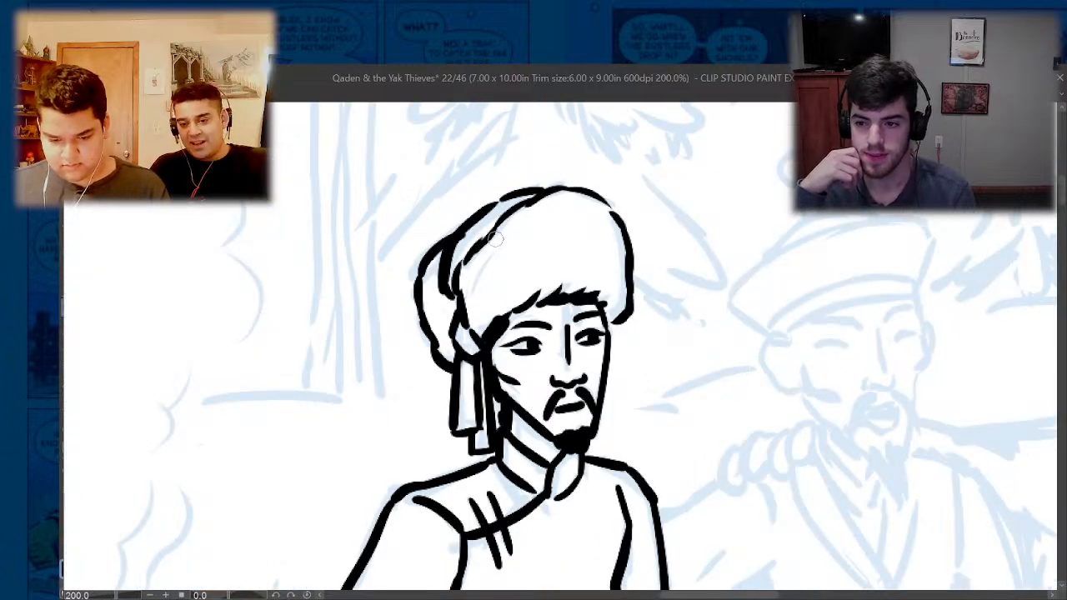
drag(480, 286, 487, 330)
mouse_move(451, 294)
mouse_down()
mouse_move(452, 358)
mouse_move(452, 349)
mouse_up()
scroll(431, 277, down, 3)
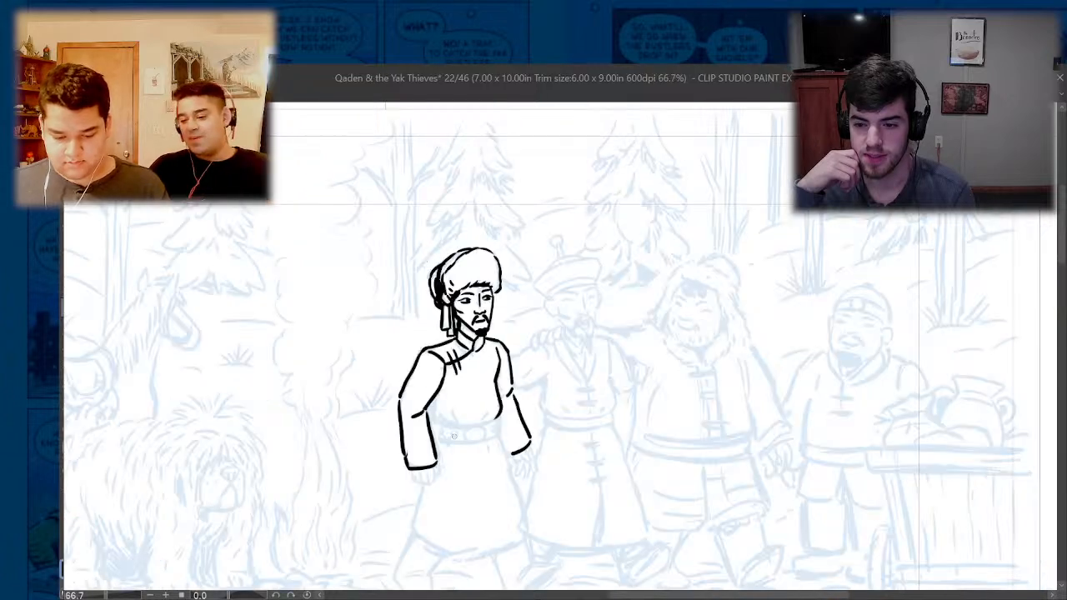
- Ink the belt's upper and lower edges, its oval buckle and the small stud at its far end
scroll(496, 440, up, 3)
mouse_move(489, 404)
mouse_down()
mouse_move(421, 411)
mouse_move(294, 402)
mouse_up()
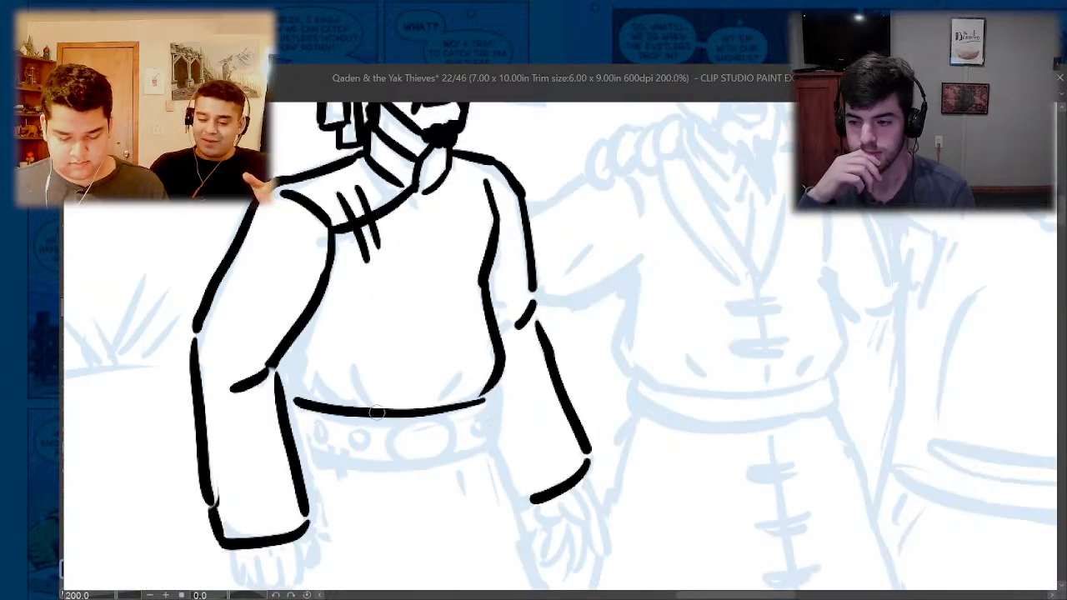
drag(370, 410, 492, 409)
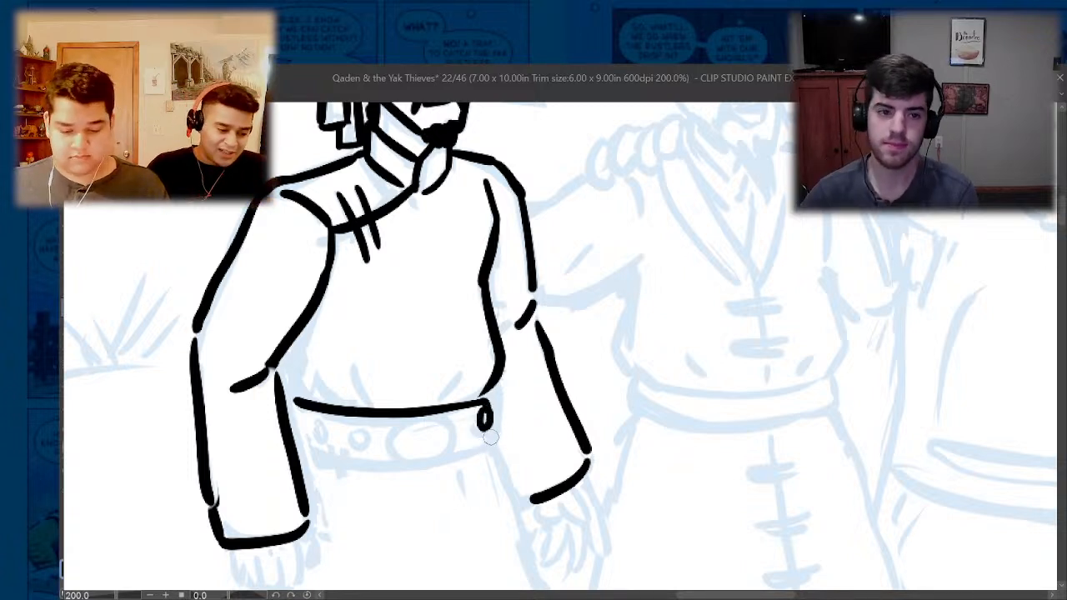
mouse_move(488, 410)
mouse_down()
mouse_move(486, 439)
mouse_move(465, 453)
mouse_up()
mouse_move(434, 415)
mouse_down()
mouse_move(400, 427)
mouse_move(422, 463)
mouse_move(462, 442)
mouse_move(433, 414)
mouse_up()
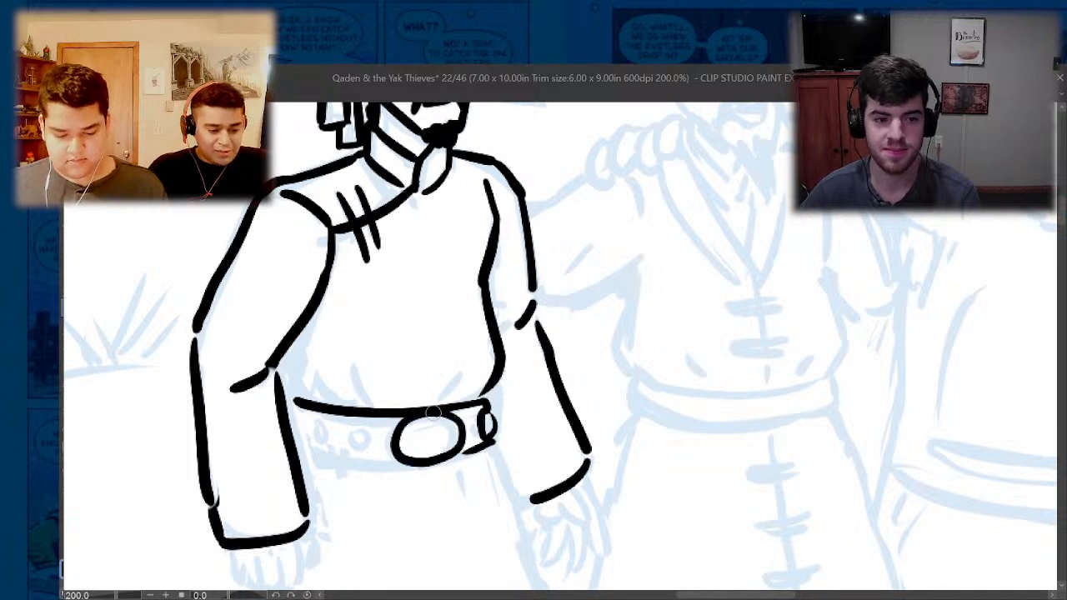
mouse_move(467, 450)
mouse_down()
mouse_move(364, 466)
mouse_move(297, 451)
mouse_up()
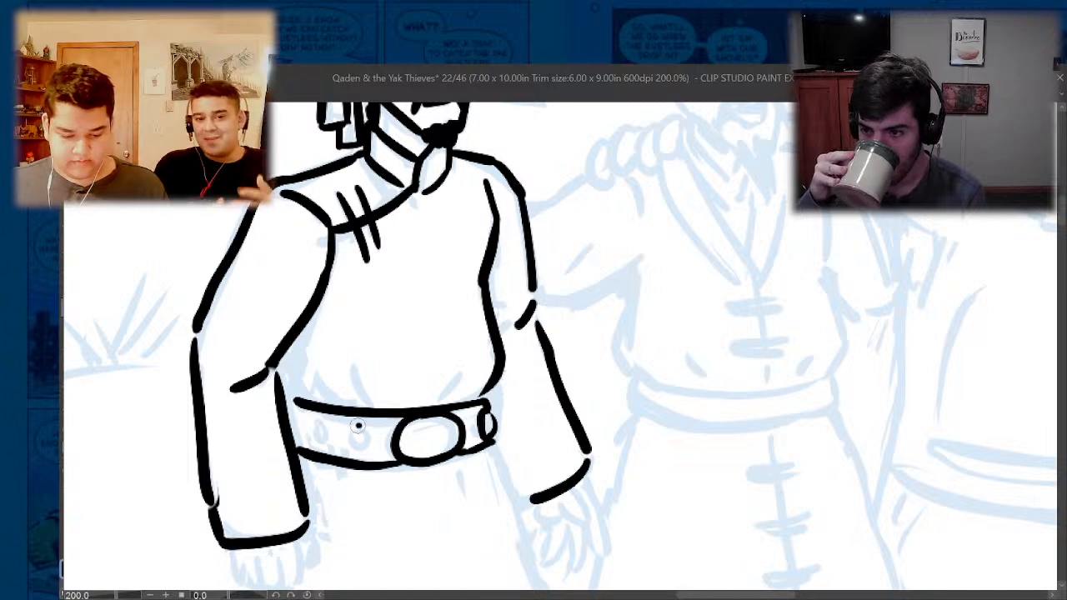
- Ink two round studs on the belt, the robe's gathering folds above it and the shadow between torso and sleeve
mouse_move(362, 423)
mouse_down()
mouse_move(365, 442)
mouse_move(360, 427)
mouse_up()
mouse_move(321, 426)
mouse_down()
mouse_move(313, 435)
mouse_move(323, 439)
mouse_move(318, 426)
mouse_up()
drag(466, 369, 430, 404)
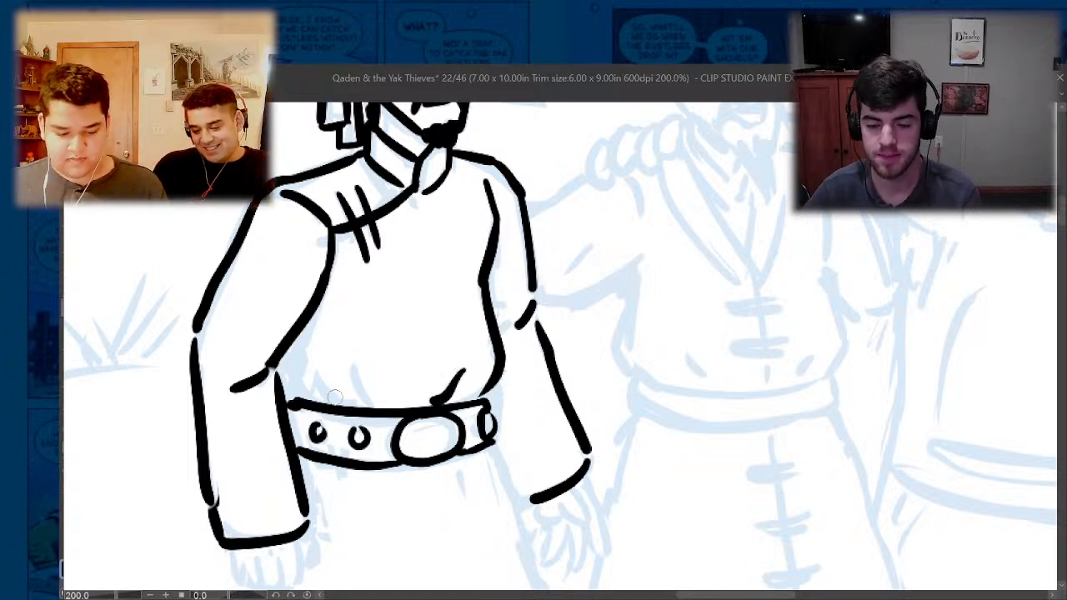
mouse_move(360, 406)
mouse_down()
mouse_move(300, 367)
mouse_move(321, 292)
mouse_move(309, 387)
mouse_move(306, 339)
mouse_move(300, 396)
mouse_move(289, 357)
mouse_move(286, 378)
mouse_move(310, 322)
mouse_up()
- Ink both side edges of the robe's skirt and its curved hem, redoing the hem stroke until it reads heavier
scroll(310, 322, down, 4)
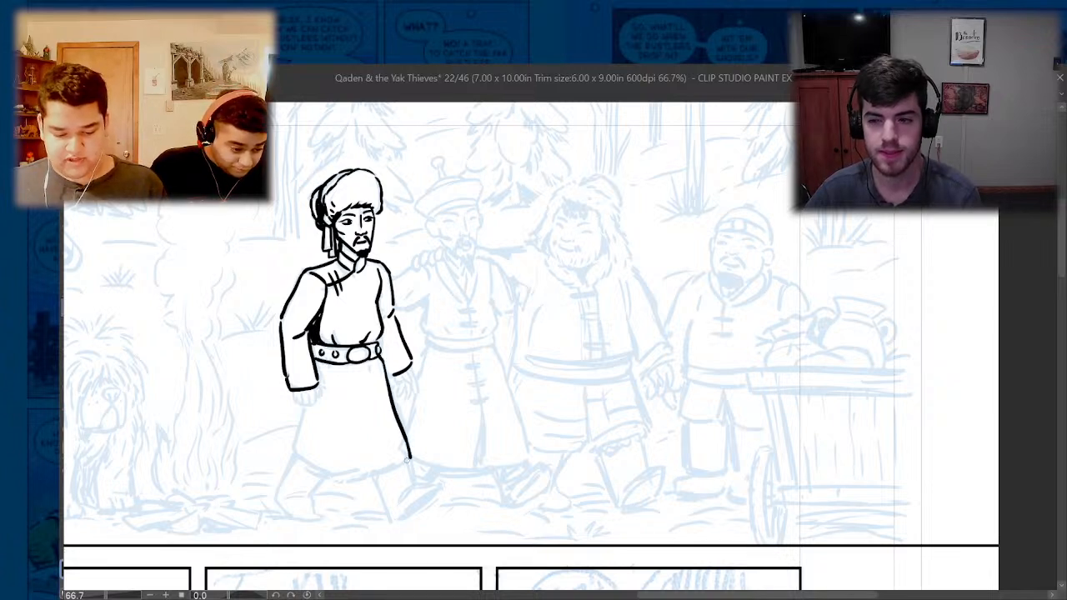
drag(385, 467, 299, 456)
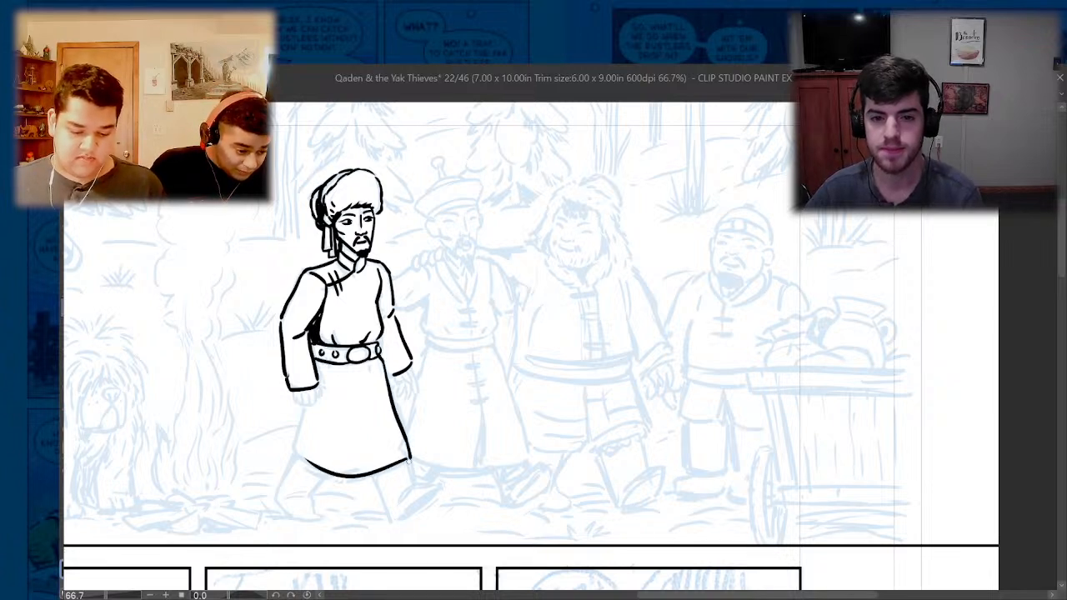
key(ctrl+z)
mouse_move(411, 458)
mouse_down()
mouse_move(358, 474)
mouse_move(301, 460)
mouse_move(336, 474)
mouse_move(401, 461)
mouse_move(374, 472)
mouse_move(295, 457)
mouse_up()
key(ctrl+z)
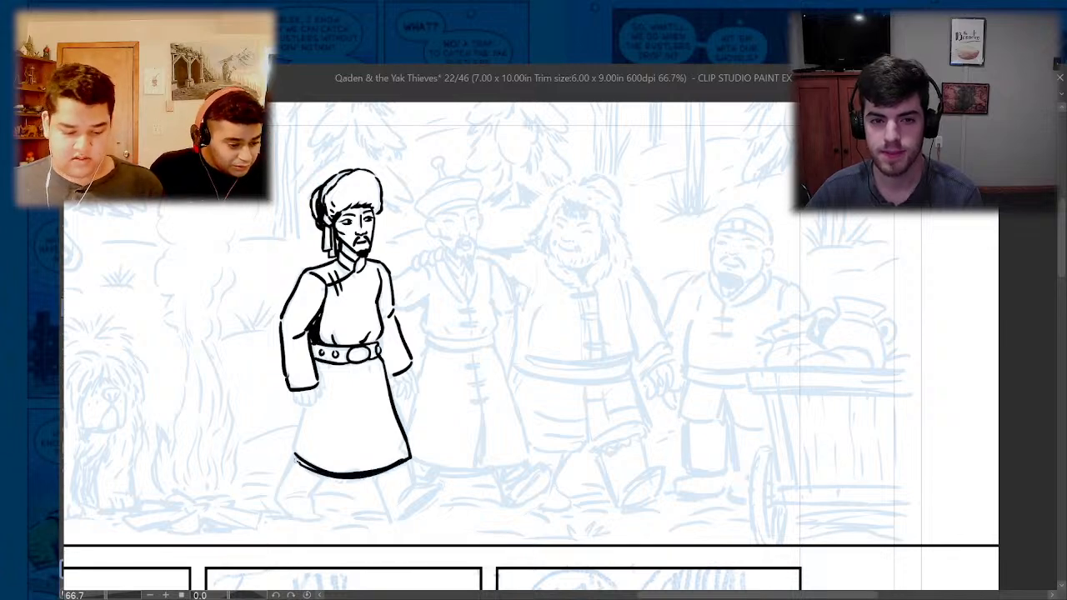
scroll(302, 416, up, 3)
drag(288, 507, 327, 371)
scroll(327, 371, down, 3)
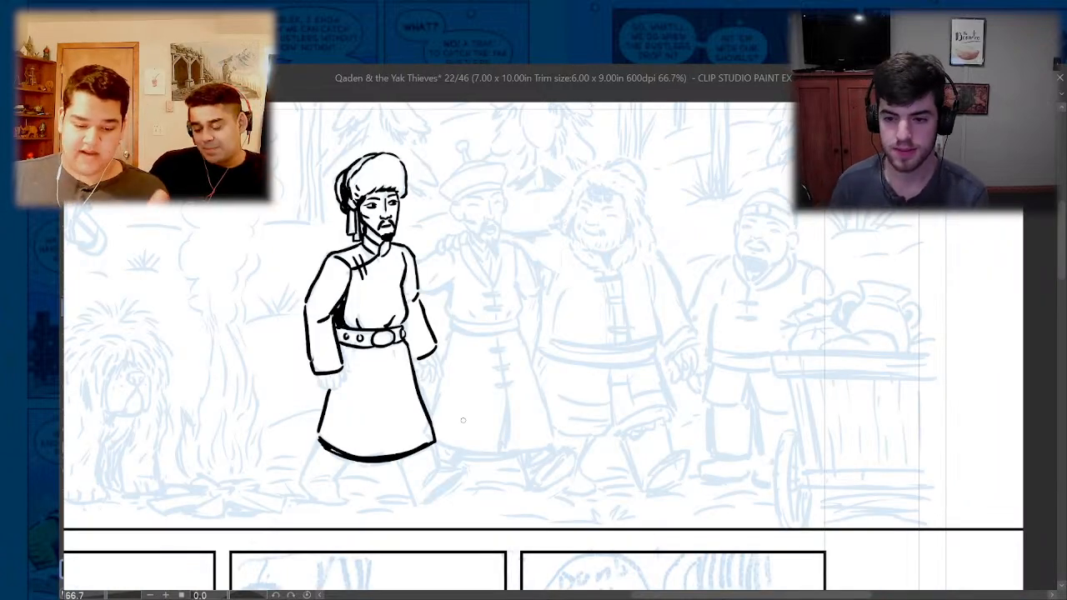
- Thicken the campfire-side sleeve's inner edge beside the belt, and ink the inner edge of the opposite sleeve
scroll(335, 370, up, 3)
mouse_move(355, 298)
mouse_down()
mouse_move(358, 333)
mouse_move(358, 319)
mouse_up()
drag(343, 243, 348, 268)
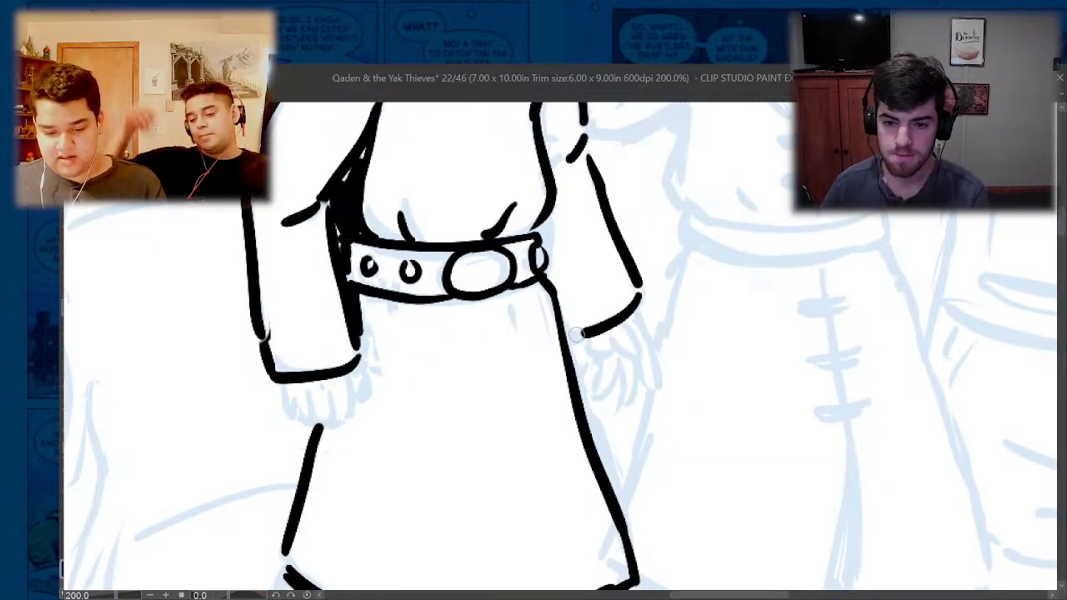
drag(544, 244, 574, 320)
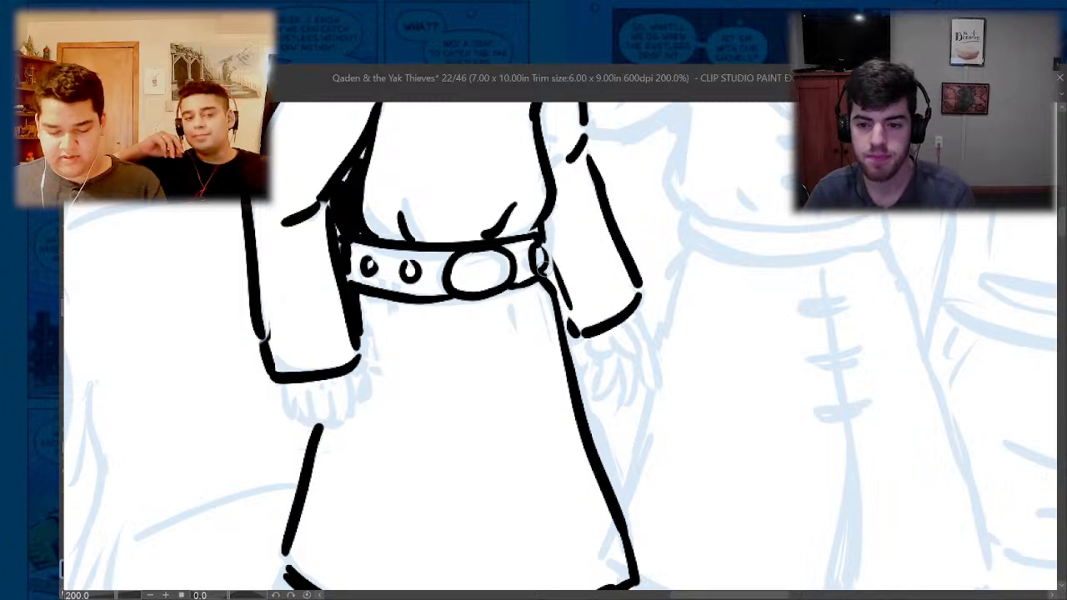
- Try to ink the hand below the cuff on the side away from the campfire, undoing the strokes
mouse_move(540, 265)
mouse_down()
mouse_move(607, 353)
mouse_move(646, 353)
mouse_move(635, 330)
mouse_up()
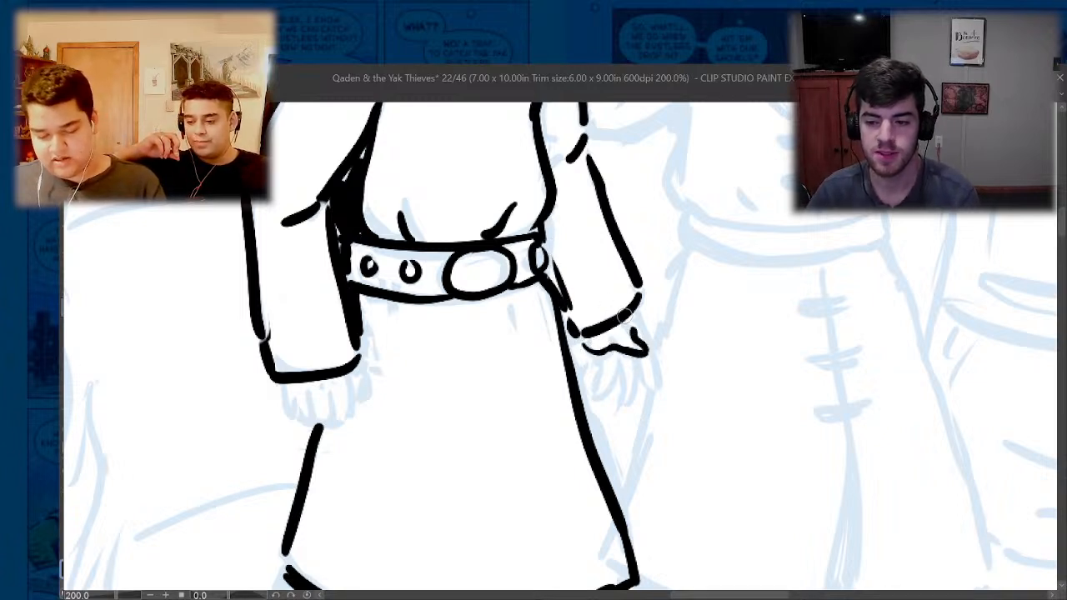
key(ctrl+z)
key(ctrl+z)
scroll(579, 356, down, 4)
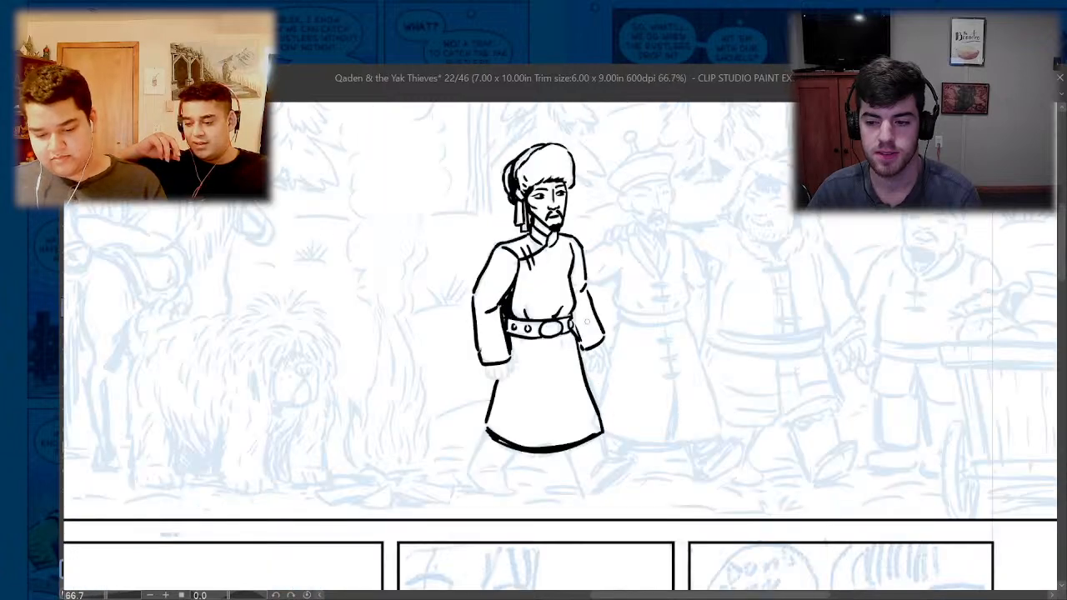
drag(604, 338, 611, 372)
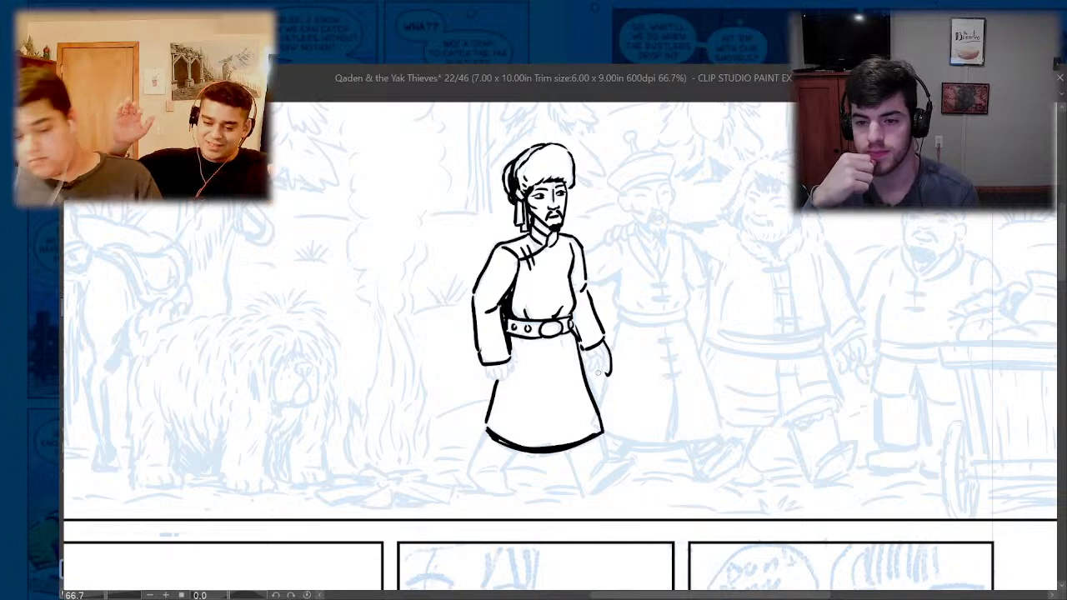
scroll(597, 373, up, 4)
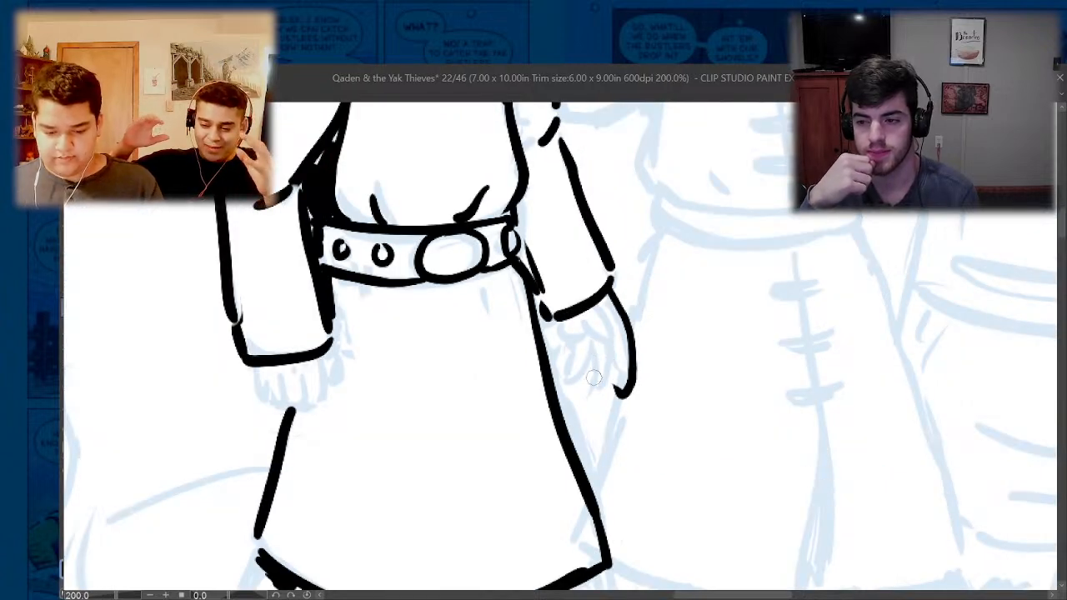
key(ctrl+z)
- Ink the skirt folds under the belt, both legs and boots below the hem, and the lines between the feet
scroll(594, 378, down, 4)
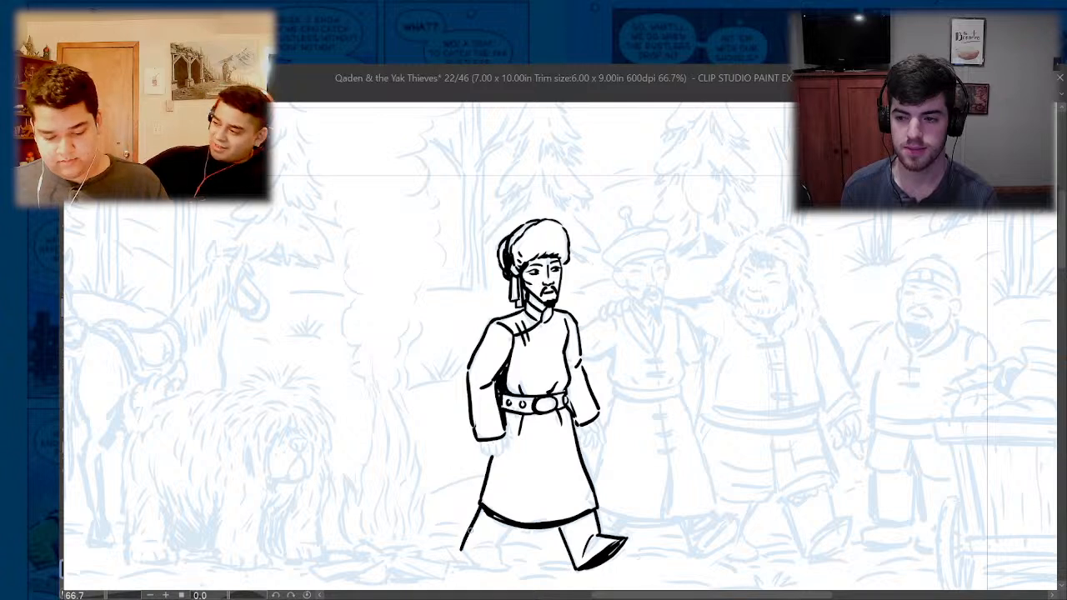
mouse_move(499, 546)
mouse_down()
mouse_move(465, 546)
mouse_move(466, 562)
mouse_move(508, 571)
mouse_move(460, 568)
mouse_move(517, 571)
mouse_up()
key(ctrl+z)
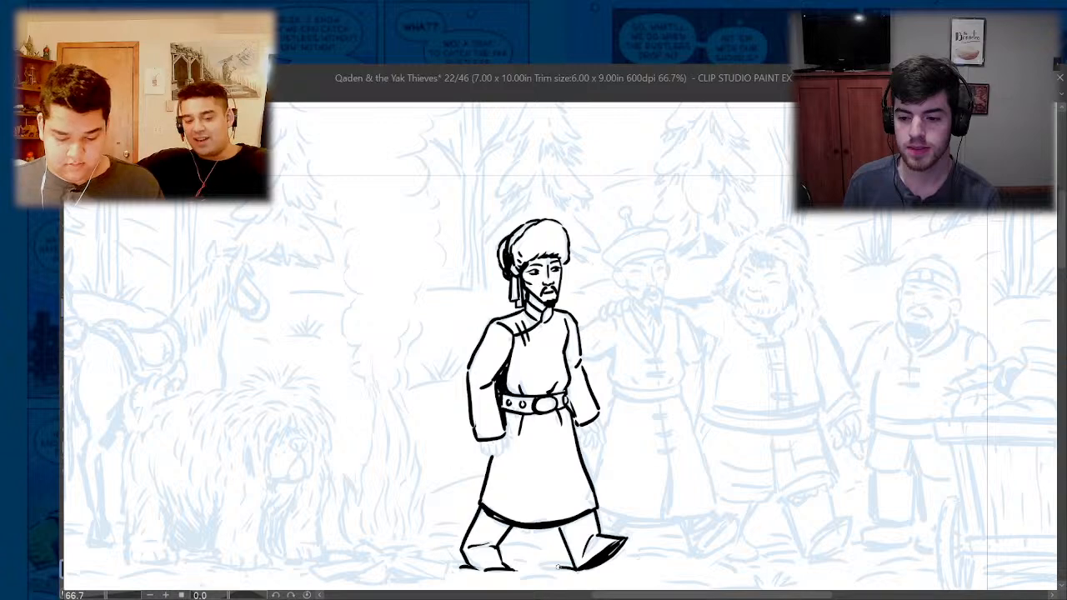
mouse_move(567, 565)
mouse_down()
mouse_move(524, 563)
mouse_move(538, 544)
mouse_up()
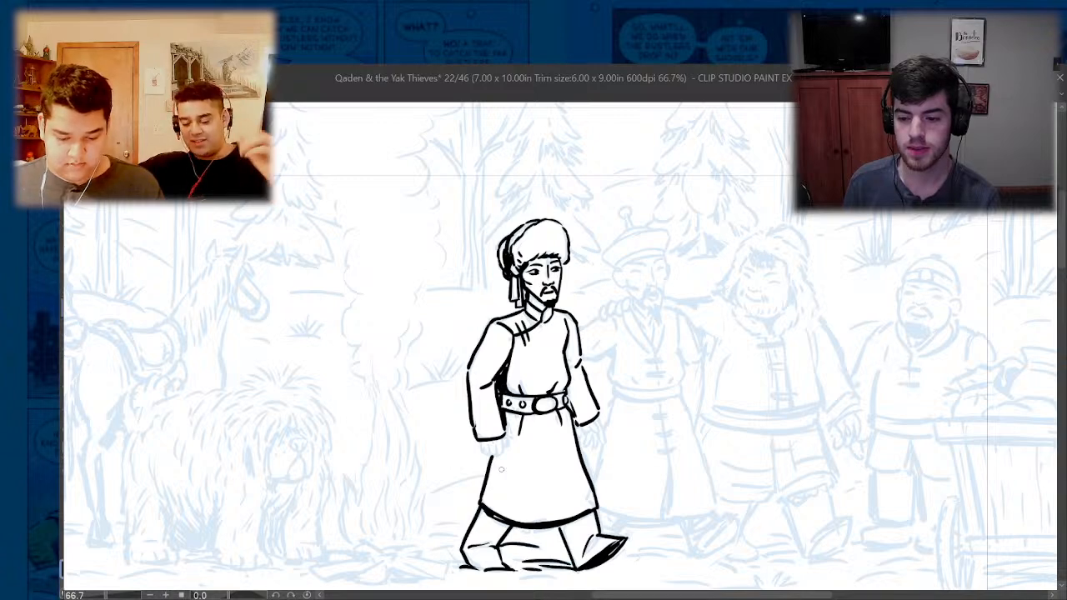
- Ink the curled fingers and outline of the hand below the campfire-side cuff
scroll(482, 444, up, 3)
mouse_move(470, 441)
mouse_down()
mouse_move(485, 477)
mouse_move(525, 481)
mouse_up()
mouse_move(505, 445)
mouse_down()
mouse_move(508, 469)
mouse_move(540, 480)
mouse_up()
mouse_move(537, 442)
mouse_down()
mouse_move(554, 466)
mouse_move(539, 479)
mouse_up()
mouse_move(554, 423)
mouse_down()
mouse_move(560, 442)
mouse_move(543, 464)
mouse_up()
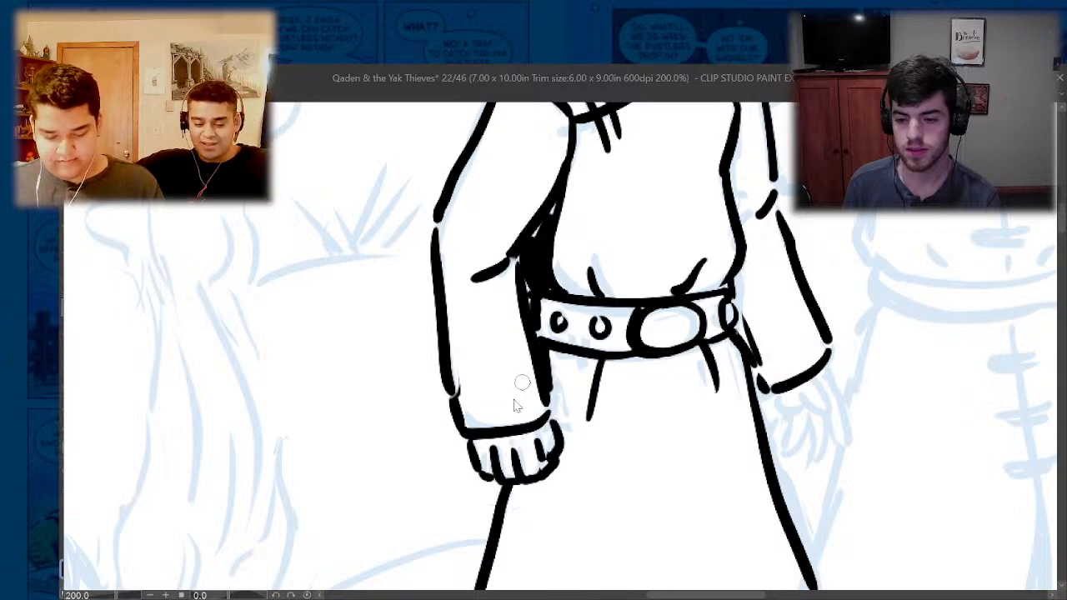
scroll(520, 374, down, 3)
scroll(530, 397, up, 3)
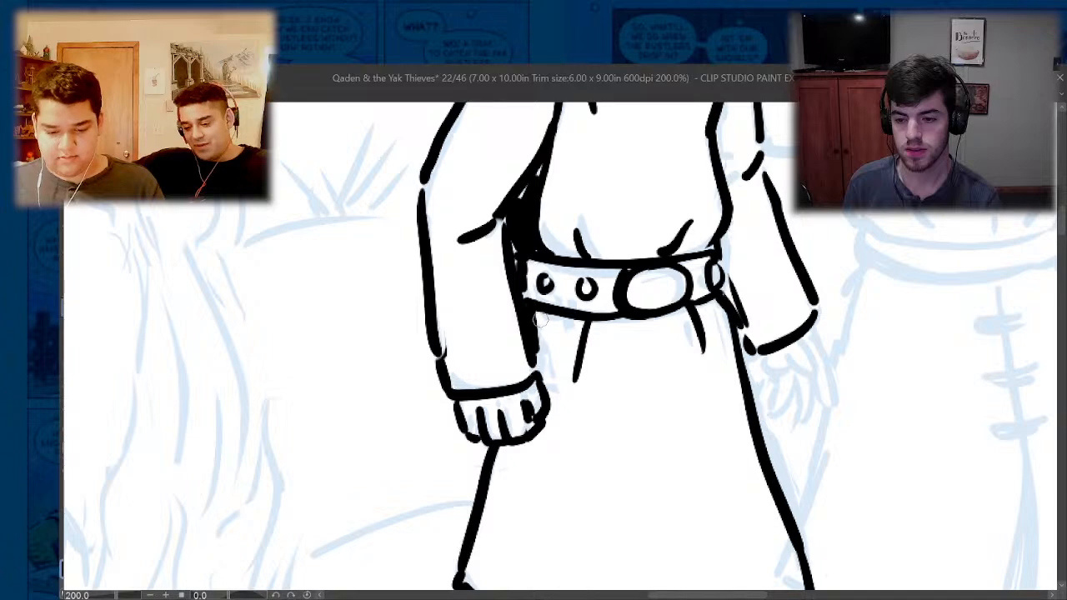
- Ink the row of fingers gripping the shoulder of the second man, beside the finished walking man
scroll(541, 318, down, 3)
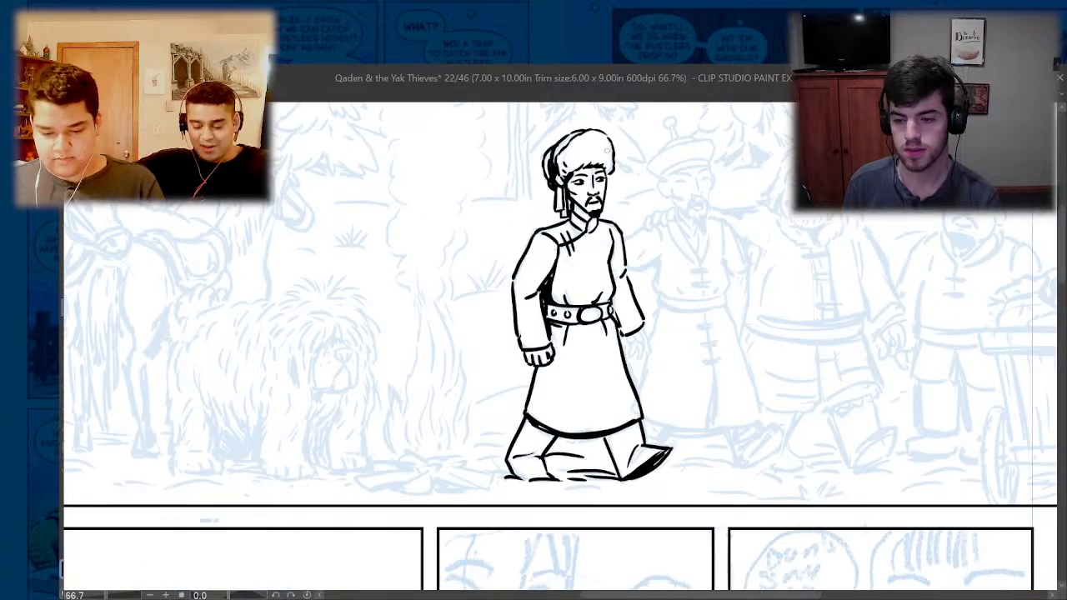
scroll(607, 155, up, 3)
scroll(588, 171, down, 3)
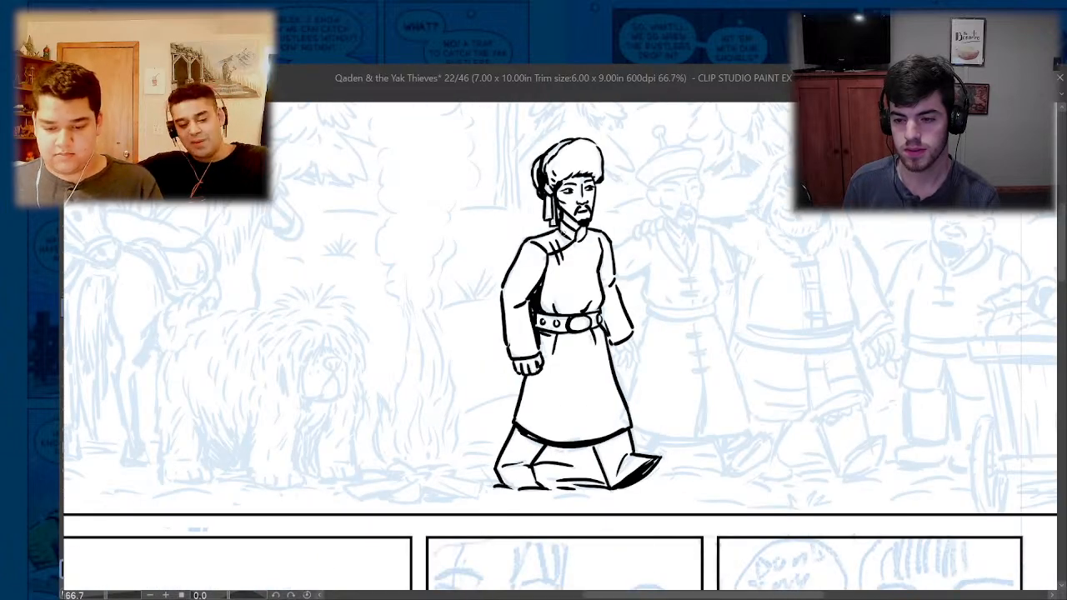
scroll(665, 217, up, 3)
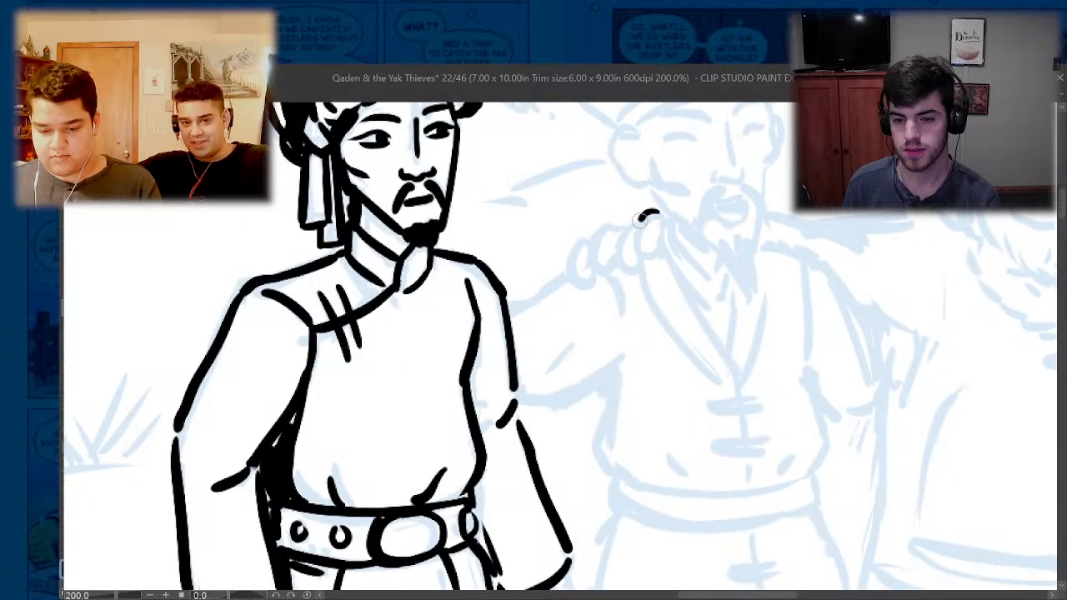
mouse_move(654, 214)
mouse_down()
mouse_move(647, 257)
mouse_move(654, 247)
mouse_move(614, 258)
mouse_move(627, 267)
mouse_move(604, 230)
mouse_move(607, 271)
mouse_up()
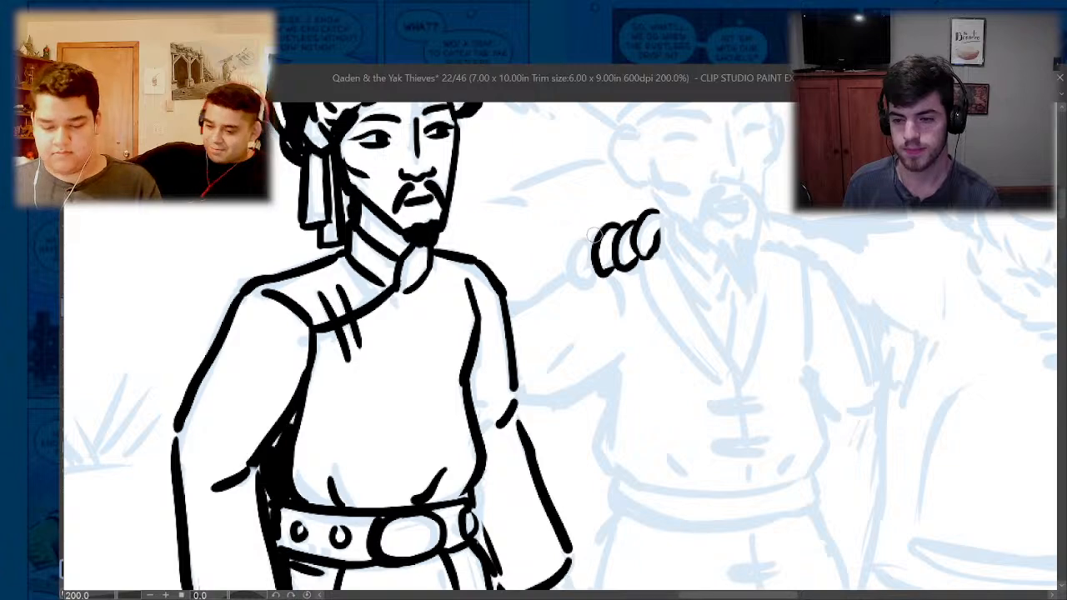
mouse_move(602, 228)
mouse_down()
mouse_move(577, 260)
mouse_move(594, 279)
mouse_up()
- Ink the upper edge of the second man's sleeve from the gripping fingers to the first man's shoulder, plus the armpit and elbow folds
scroll(583, 271, down, 3)
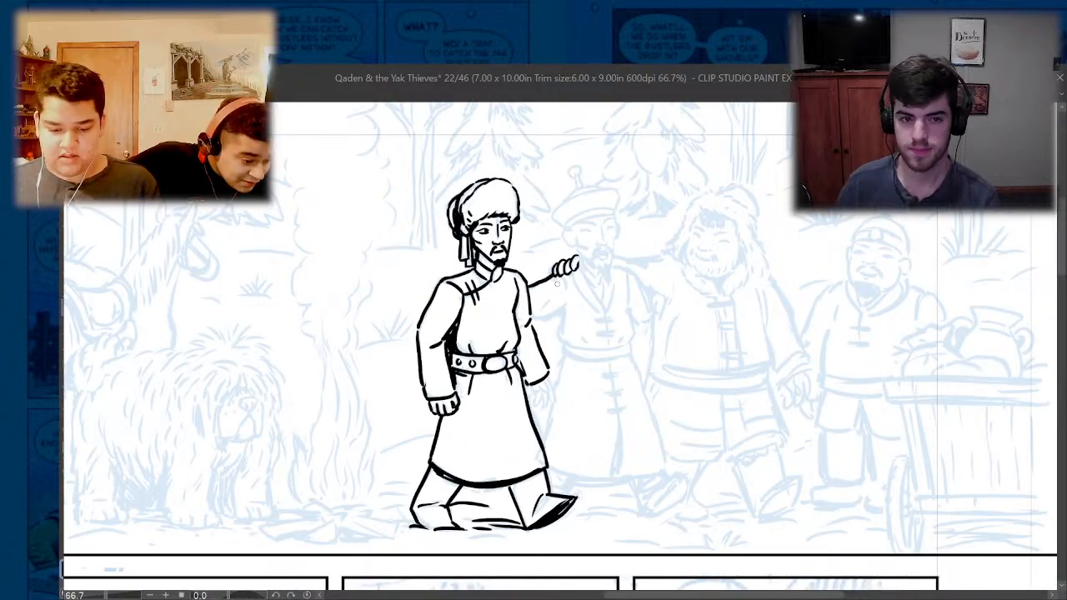
scroll(519, 276, up, 3)
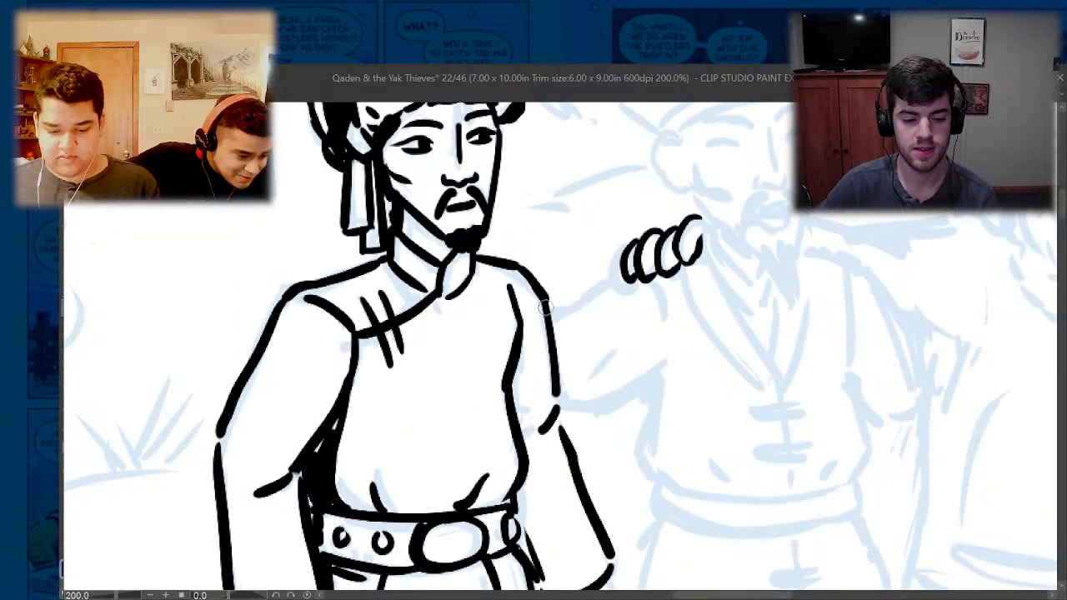
mouse_move(546, 308)
mouse_down()
mouse_move(576, 304)
mouse_move(607, 278)
mouse_up()
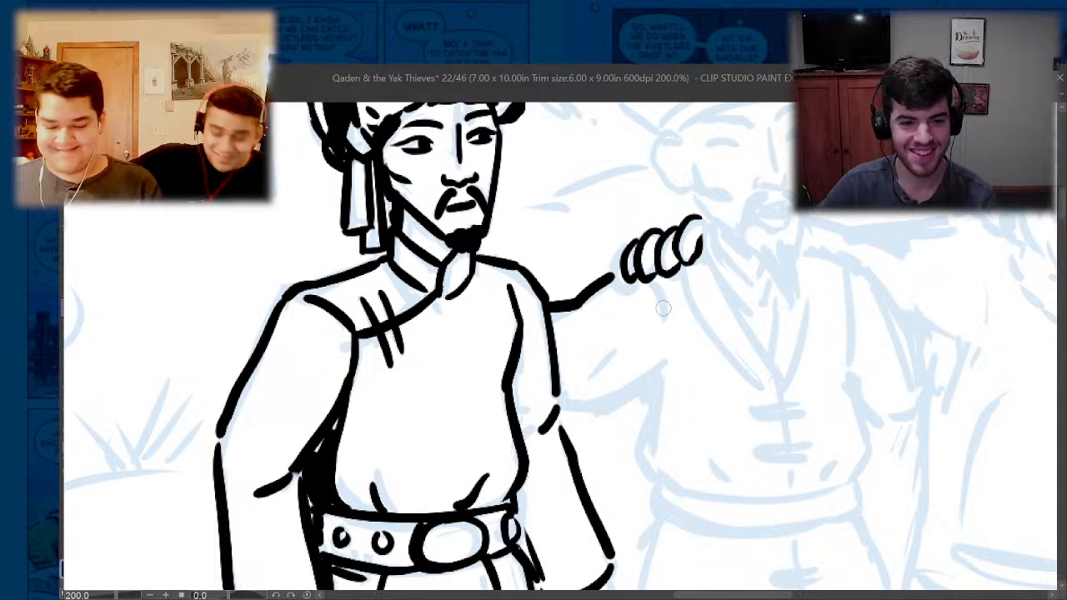
drag(656, 285, 667, 320)
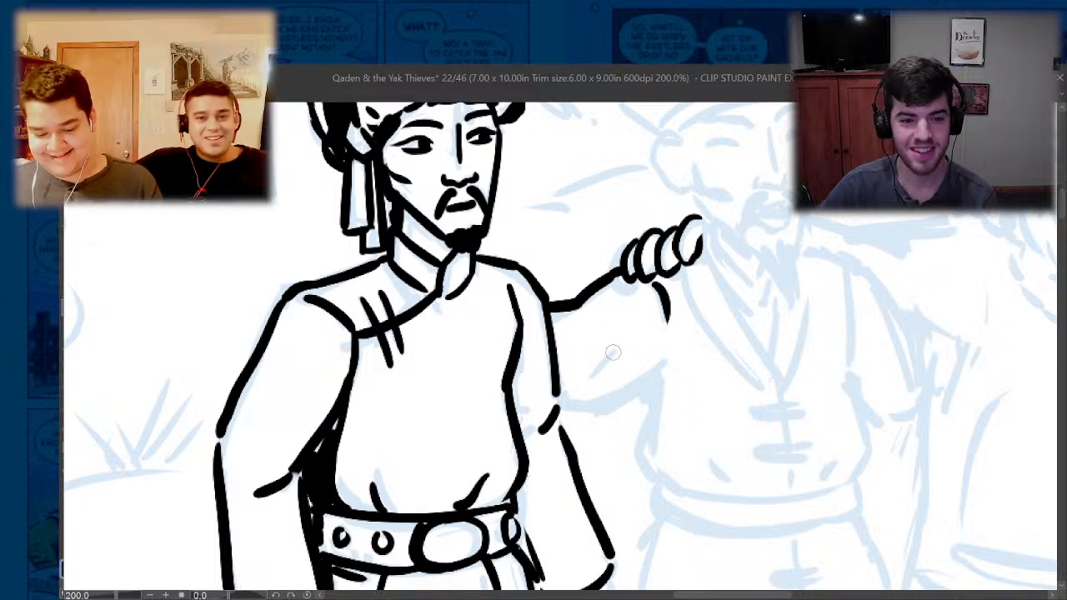
drag(614, 349, 587, 376)
- Ink the second man's lower sleeve edge and jacket outline down to the waist, plus his opposite shoulder and upper sleeve
mouse_move(667, 361)
mouse_down()
mouse_move(624, 390)
mouse_move(550, 406)
mouse_move(655, 404)
mouse_move(667, 438)
mouse_move(638, 457)
mouse_move(697, 493)
mouse_move(742, 484)
mouse_move(721, 498)
mouse_move(838, 487)
mouse_move(871, 457)
mouse_move(850, 371)
mouse_up()
drag(845, 294, 849, 333)
drag(848, 333, 850, 371)
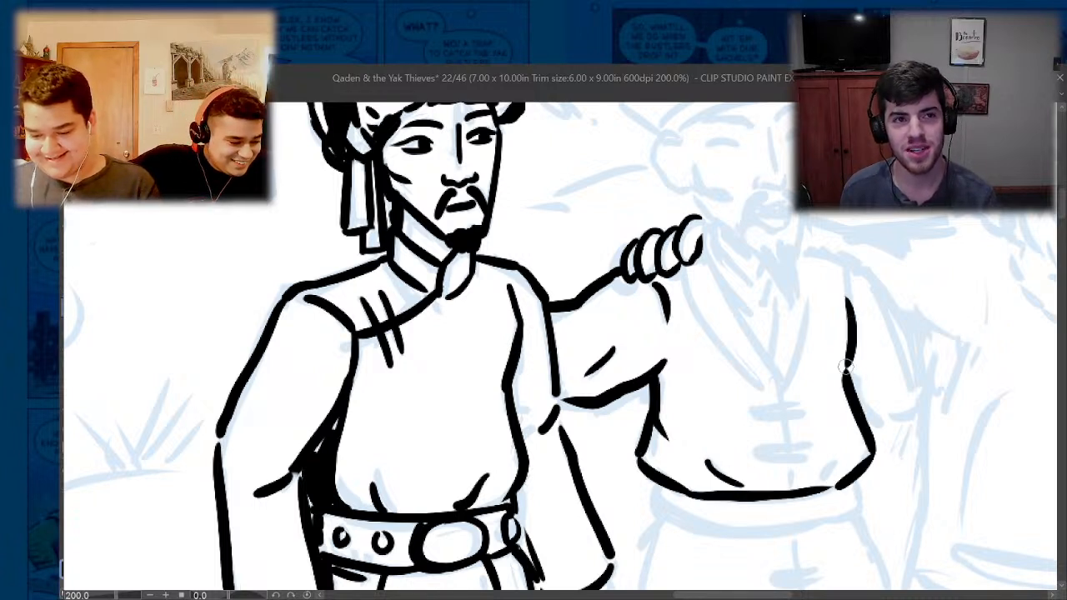
mouse_move(803, 253)
mouse_down()
mouse_move(835, 256)
mouse_move(840, 271)
mouse_move(874, 281)
mouse_move(908, 338)
mouse_up()
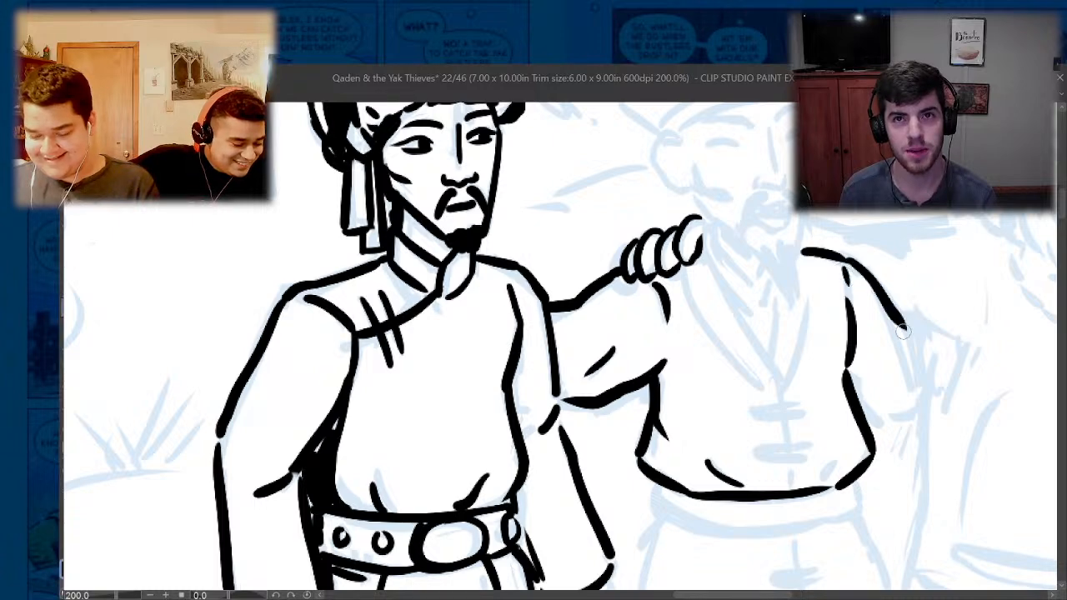
drag(867, 292, 907, 365)
drag(913, 421, 861, 409)
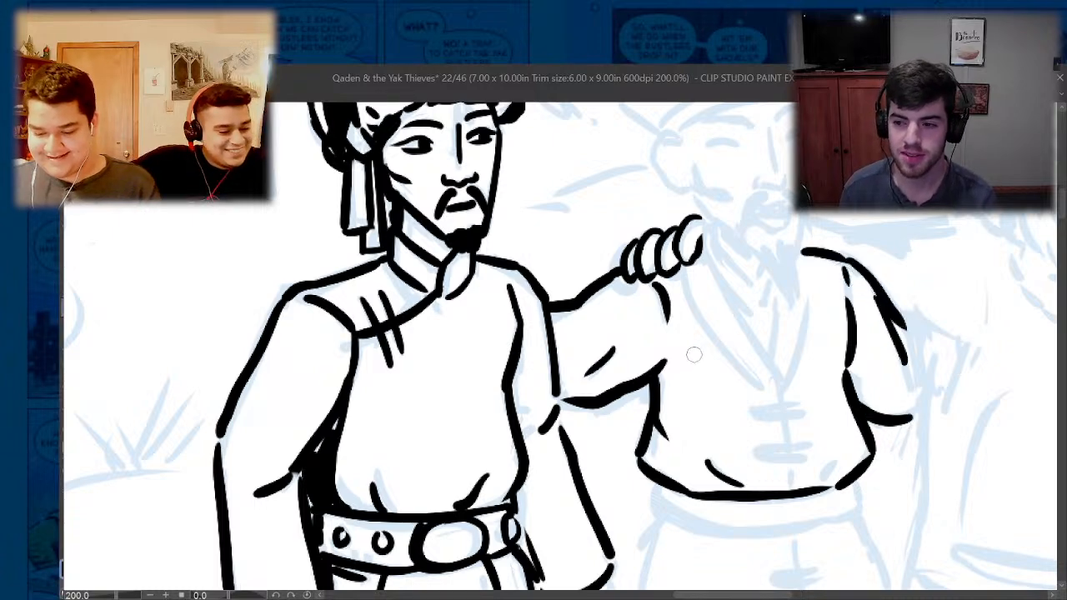
- Ink the sash around the second man's waist with a heavy lower edge
scroll(636, 431, down, 3)
scroll(708, 450, up, 3)
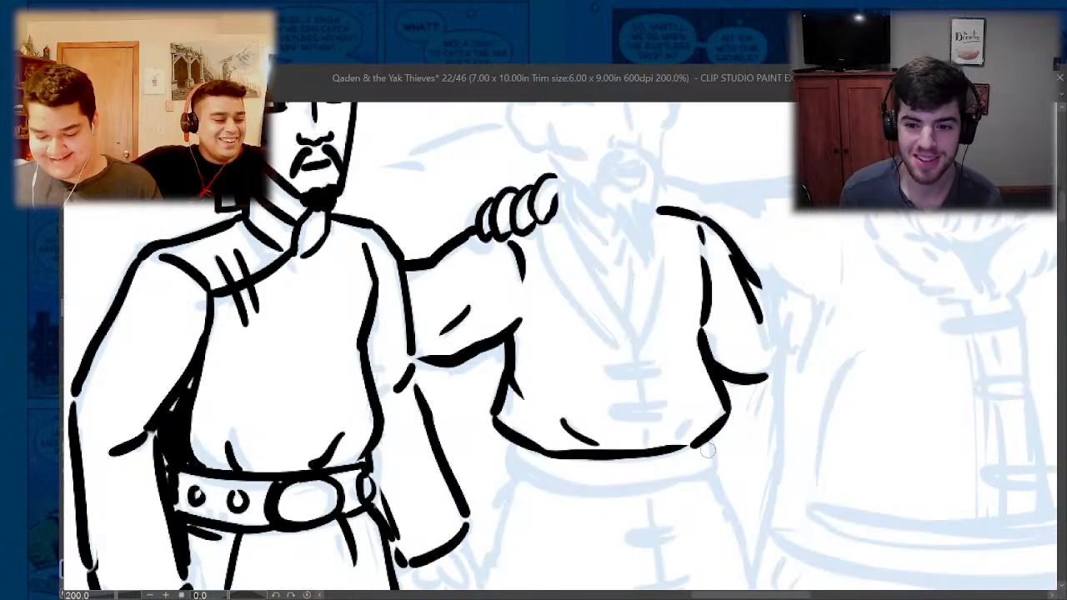
mouse_move(708, 447)
mouse_down()
mouse_move(711, 468)
mouse_move(668, 481)
mouse_move(517, 463)
mouse_move(510, 473)
mouse_move(695, 490)
mouse_move(714, 465)
mouse_move(577, 493)
mouse_up()
key(ctrl+z)
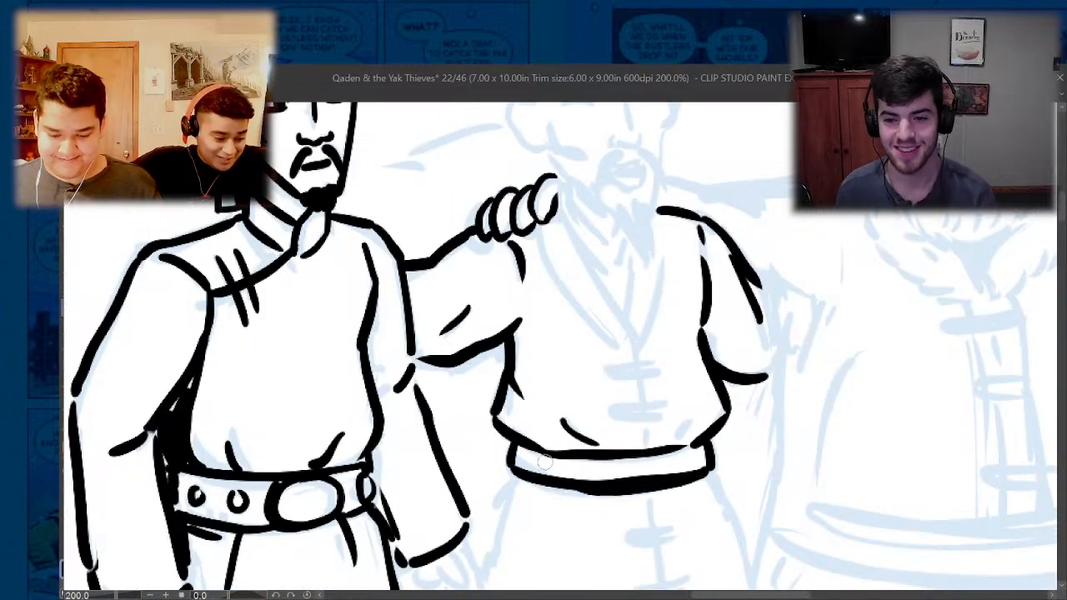
- Ink the second man's overlapping collar and both lapels down to their meeting point on the chest
mouse_move(535, 227)
mouse_down()
mouse_move(639, 360)
mouse_move(583, 254)
mouse_move(567, 192)
mouse_move(613, 236)
mouse_up()
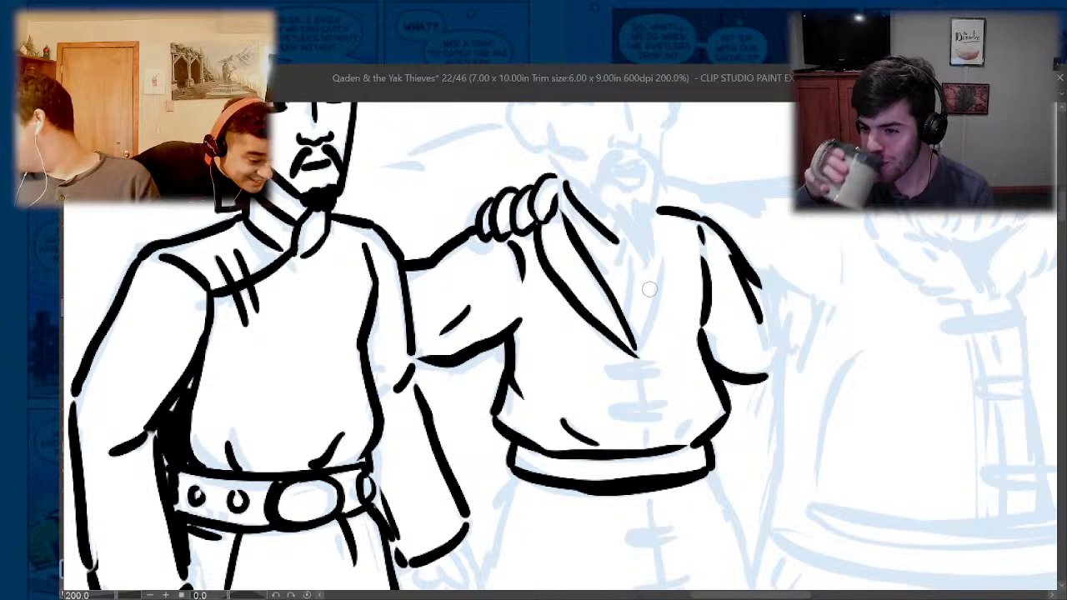
mouse_move(576, 234)
mouse_down()
mouse_move(614, 256)
mouse_move(568, 198)
mouse_move(612, 253)
mouse_move(633, 261)
mouse_move(631, 310)
mouse_up()
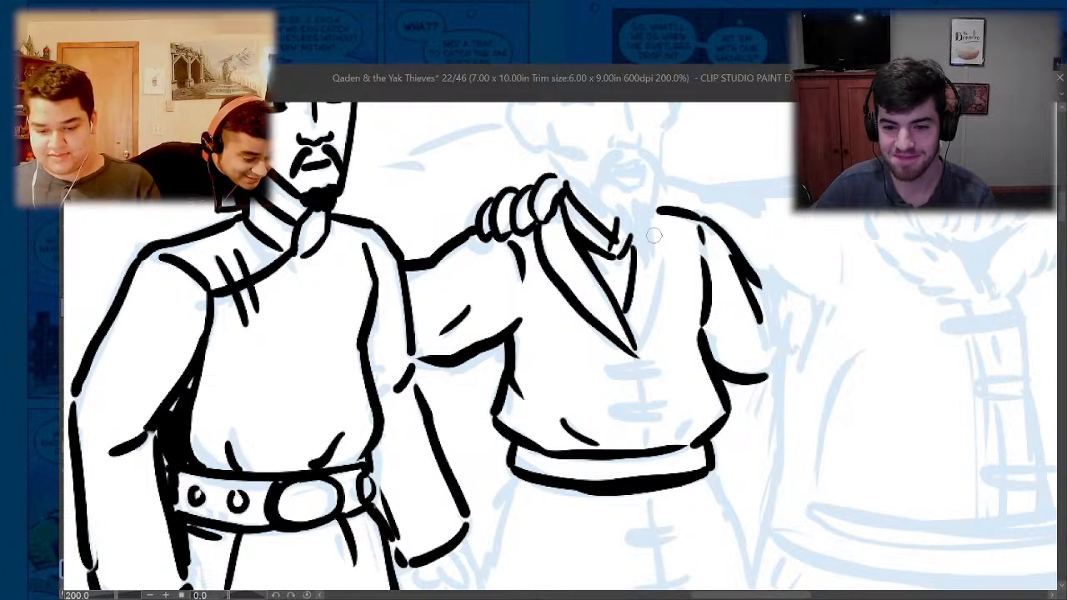
mouse_move(657, 213)
mouse_down()
mouse_move(651, 301)
mouse_move(632, 345)
mouse_up()
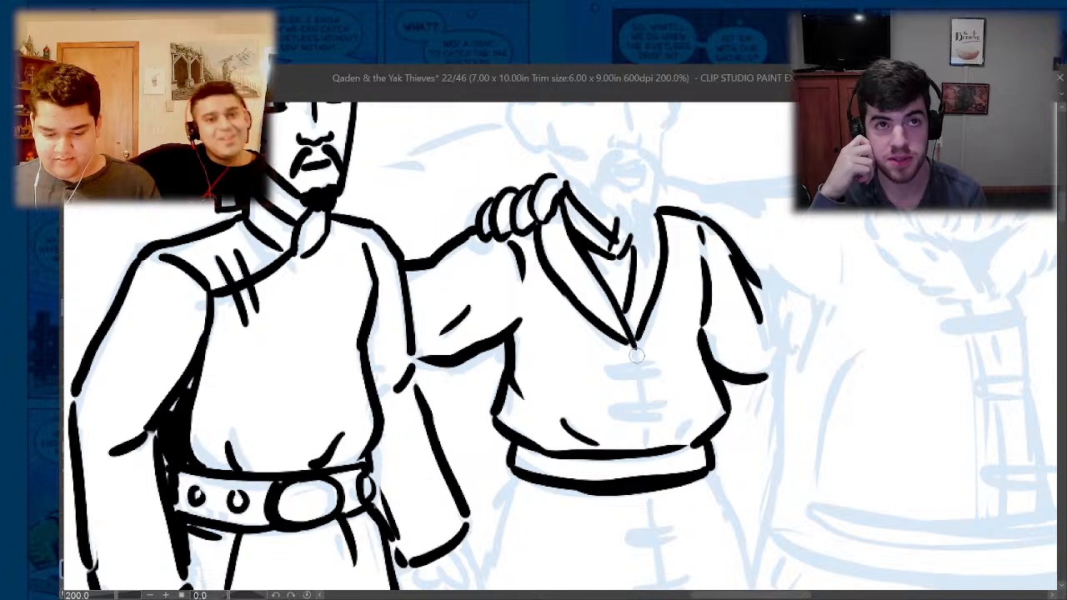
- Ink the second man's centre seam with two thick toggle bars above the sash, two below, and the open slit toward the hem
mouse_move(636, 365)
mouse_down()
mouse_move(602, 371)
mouse_move(658, 372)
mouse_move(609, 372)
mouse_move(649, 407)
mouse_move(672, 408)
mouse_move(605, 412)
mouse_move(640, 397)
mouse_move(650, 448)
mouse_up()
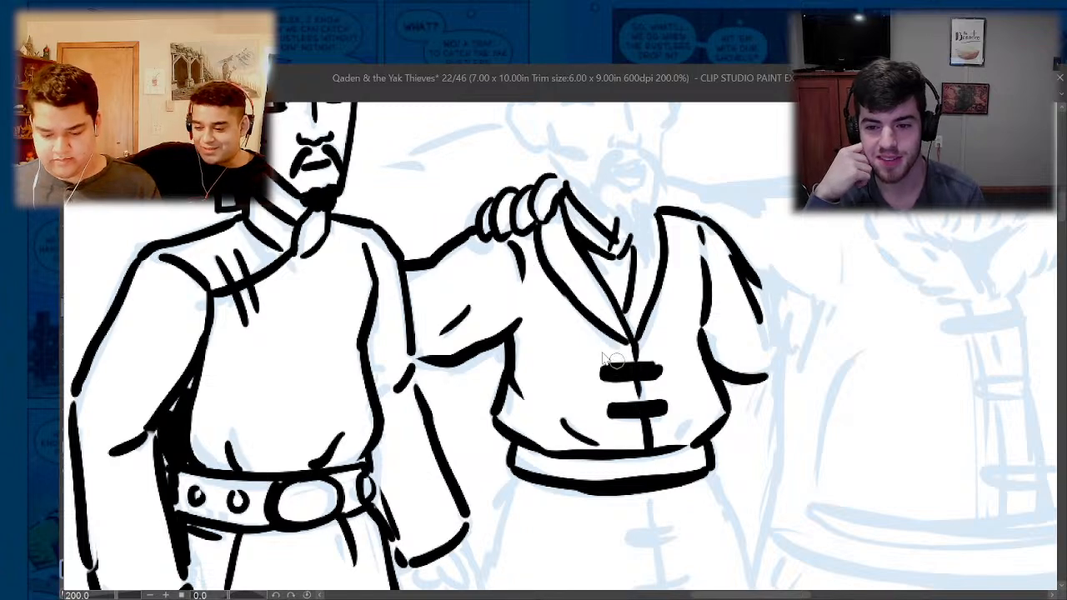
scroll(614, 361, down, 3)
scroll(622, 402, up, 3)
mouse_move(627, 389)
mouse_down()
mouse_move(629, 427)
mouse_move(654, 427)
mouse_move(602, 439)
mouse_move(658, 434)
mouse_move(610, 436)
mouse_move(643, 476)
mouse_move(614, 490)
mouse_move(660, 478)
mouse_move(633, 482)
mouse_move(622, 538)
mouse_up()
- Ink the first man's open hand below the cuff away from the campfire, and darken the gap between that sleeve and the belt
scroll(610, 439, down, 3)
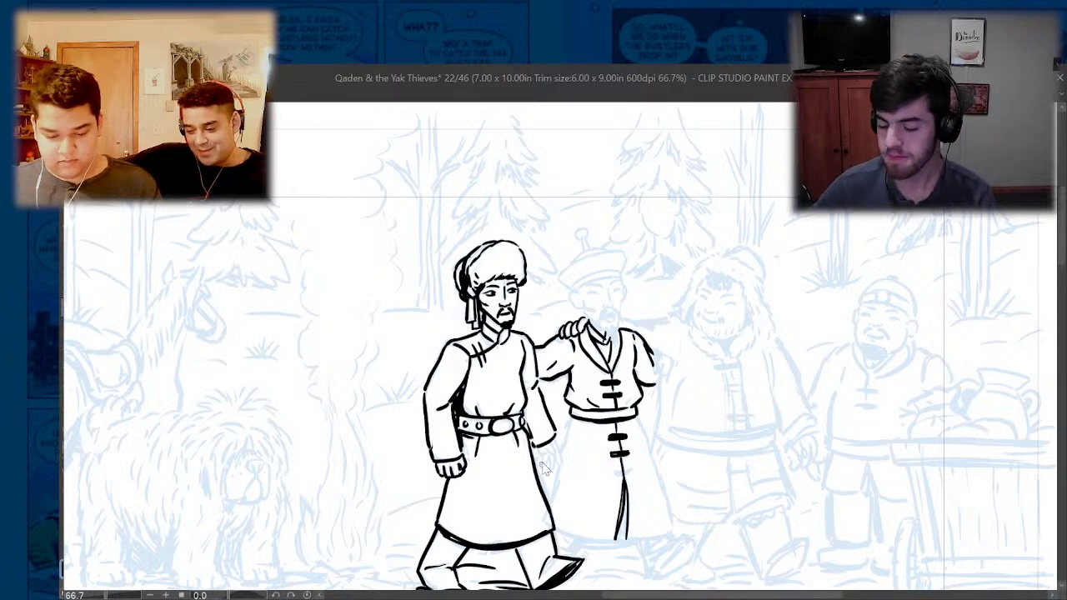
scroll(542, 465, up, 3)
mouse_move(553, 417)
mouse_down()
mouse_move(583, 424)
mouse_move(567, 405)
mouse_move(540, 424)
mouse_up()
mouse_move(574, 392)
mouse_down()
mouse_move(600, 463)
mouse_move(584, 429)
mouse_move(572, 478)
mouse_move(580, 436)
mouse_move(541, 477)
mouse_move(544, 441)
mouse_move(531, 424)
mouse_move(544, 442)
mouse_move(538, 471)
mouse_move(505, 399)
mouse_move(498, 348)
mouse_move(501, 360)
mouse_up()
drag(495, 296, 501, 337)
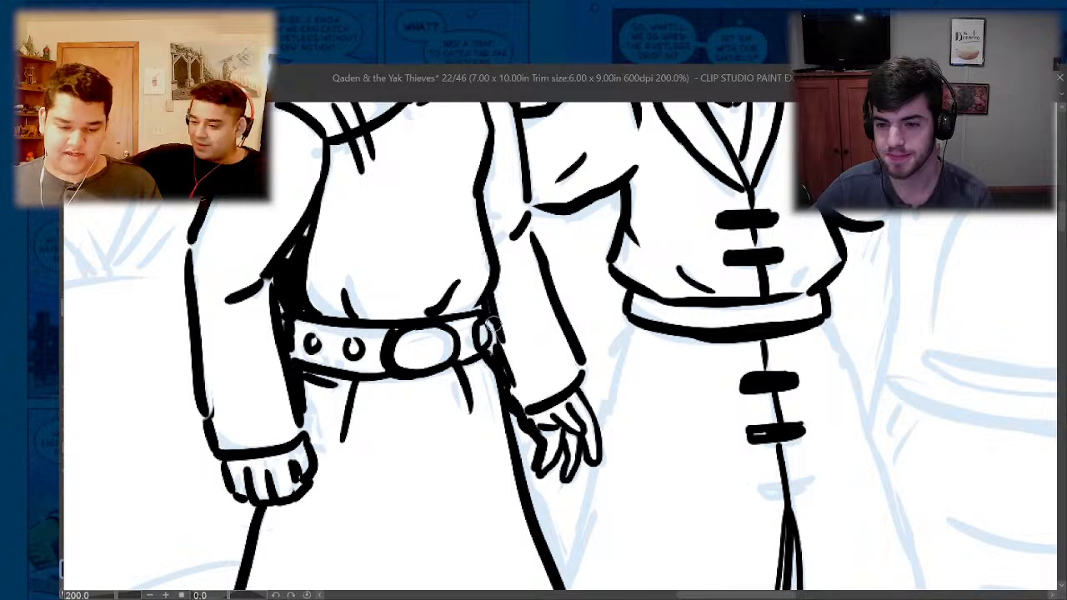
- Add a short fold line on the first man's chest and thicken the shadow under his robe's hem
scroll(468, 314, down, 3)
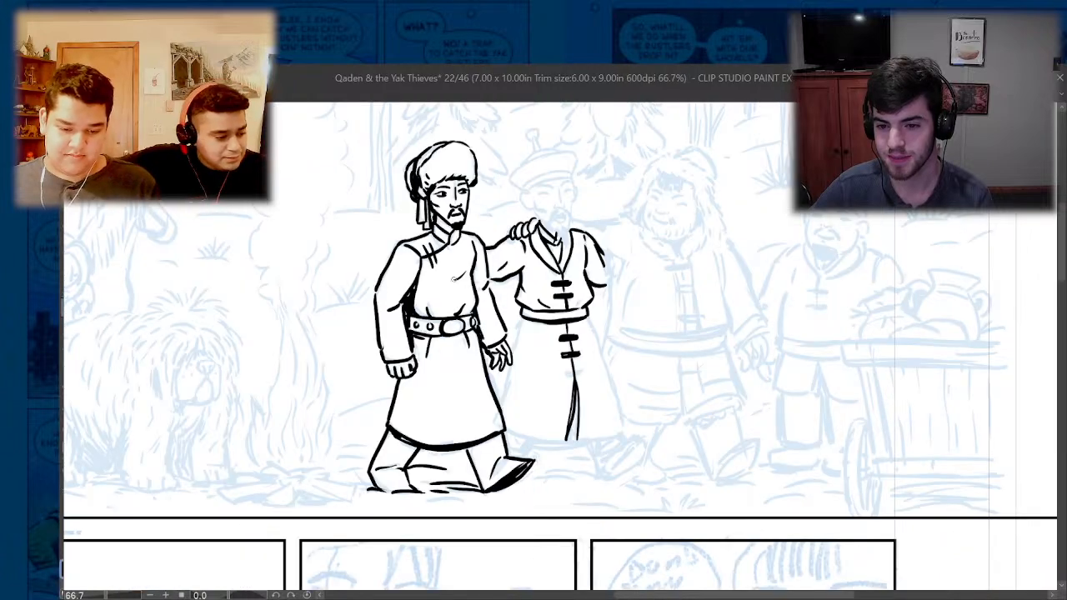
scroll(431, 137, up, 3)
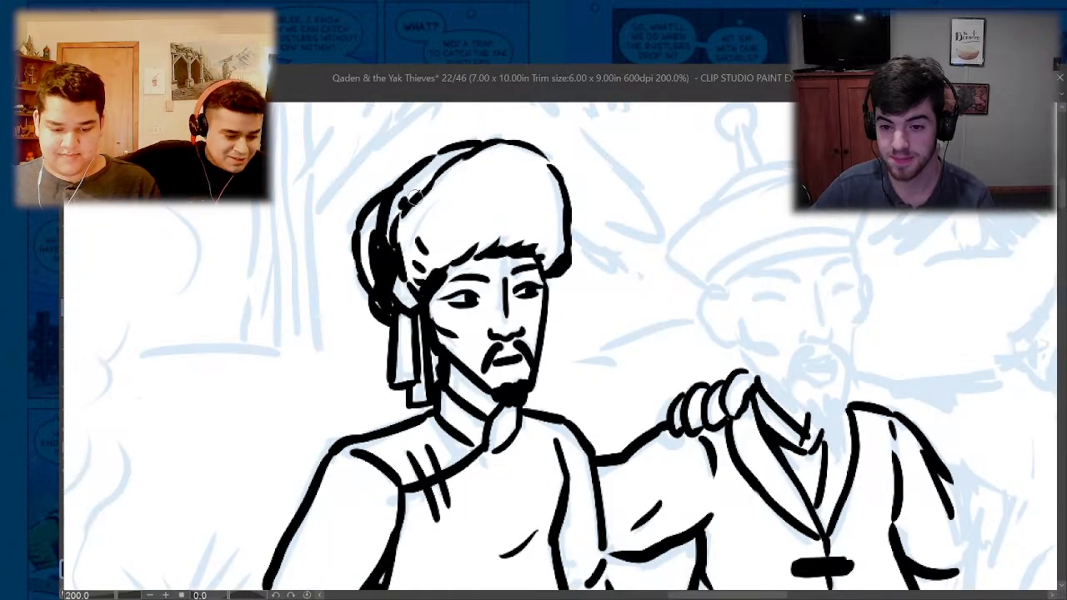
scroll(413, 197, down, 3)
scroll(424, 250, up, 3)
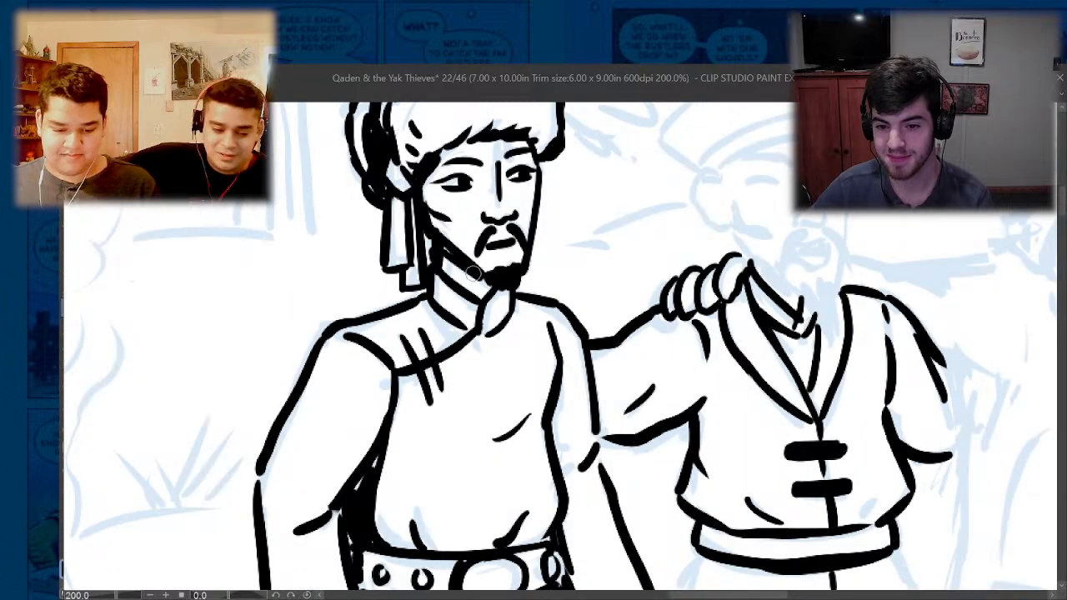
scroll(387, 380, down, 3)
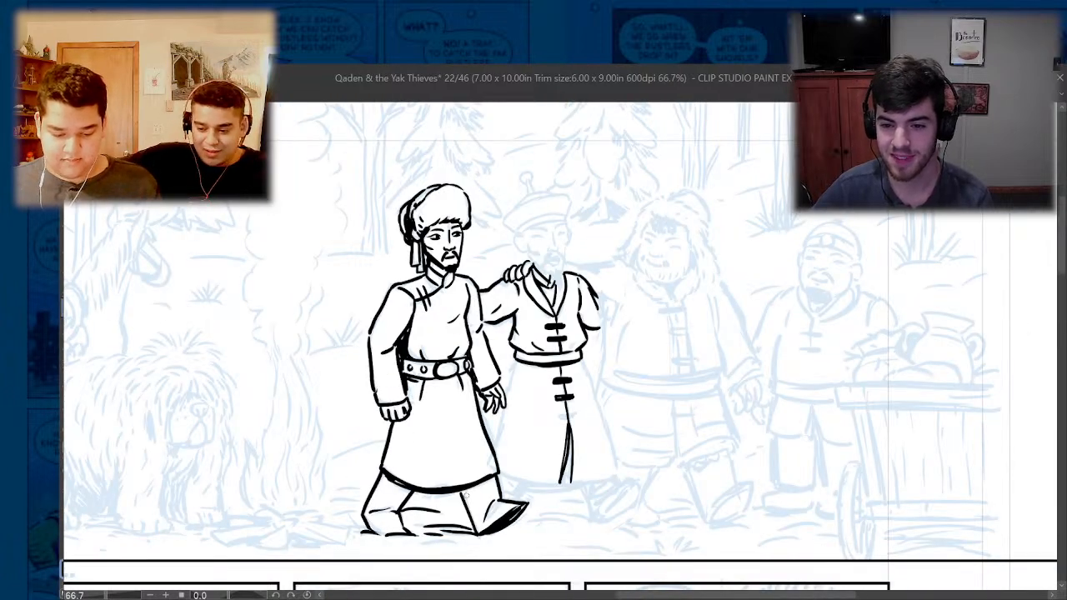
scroll(465, 495, up, 3)
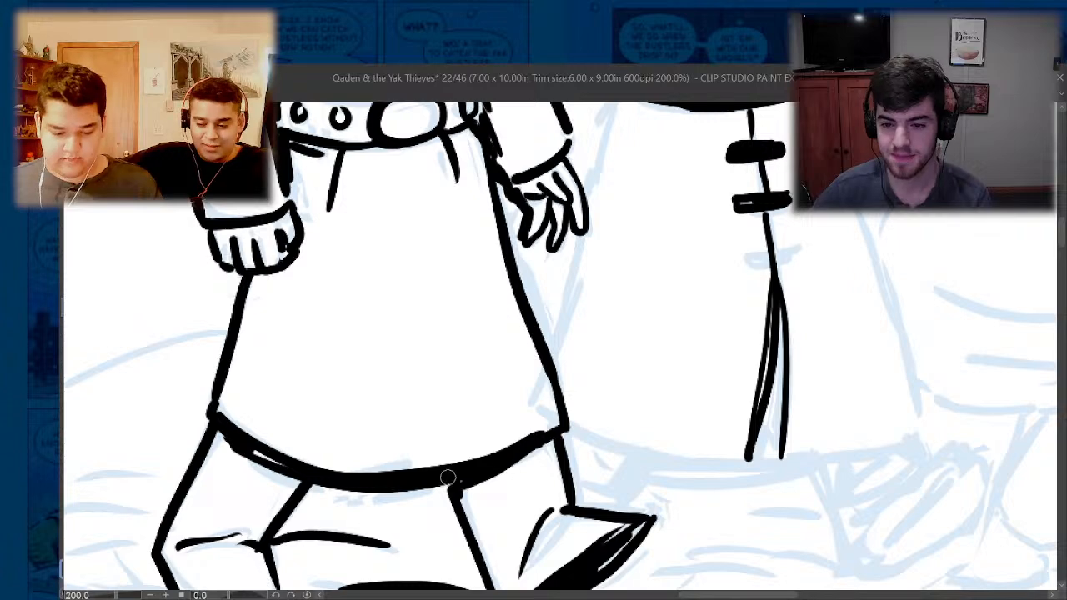
scroll(450, 480, down, 3)
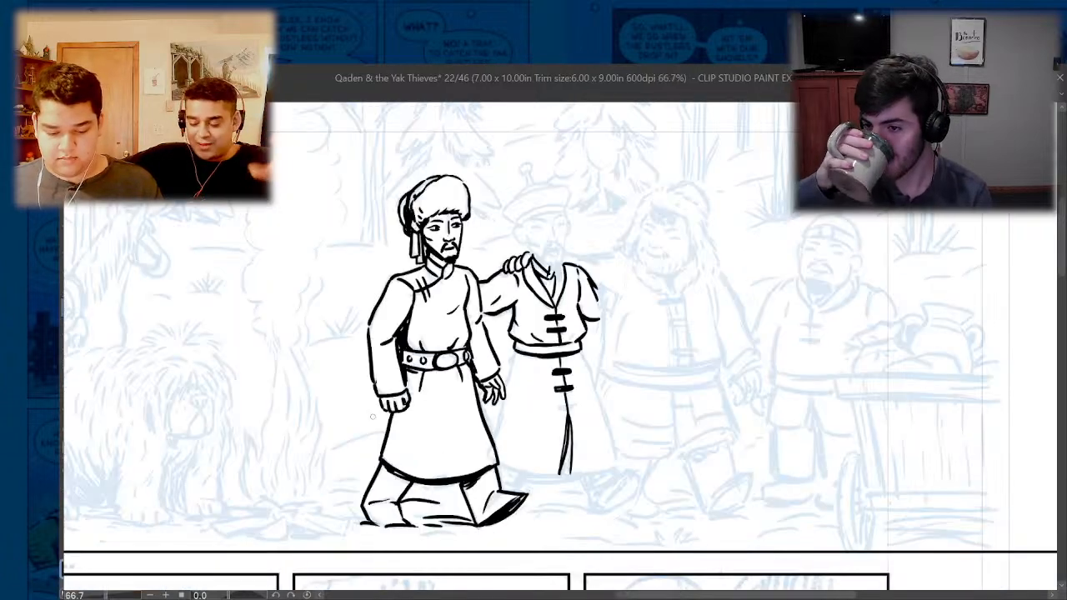
- Ink short ground lines around the first man's feet and a small grass tuft near the panel's lower border
drag(366, 525, 352, 521)
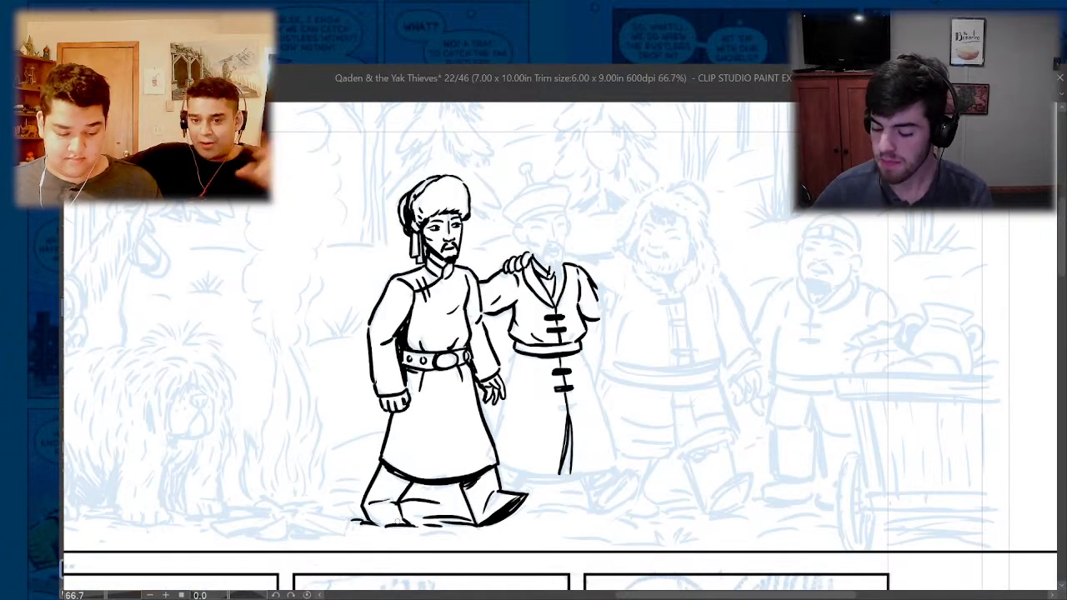
drag(422, 533, 469, 538)
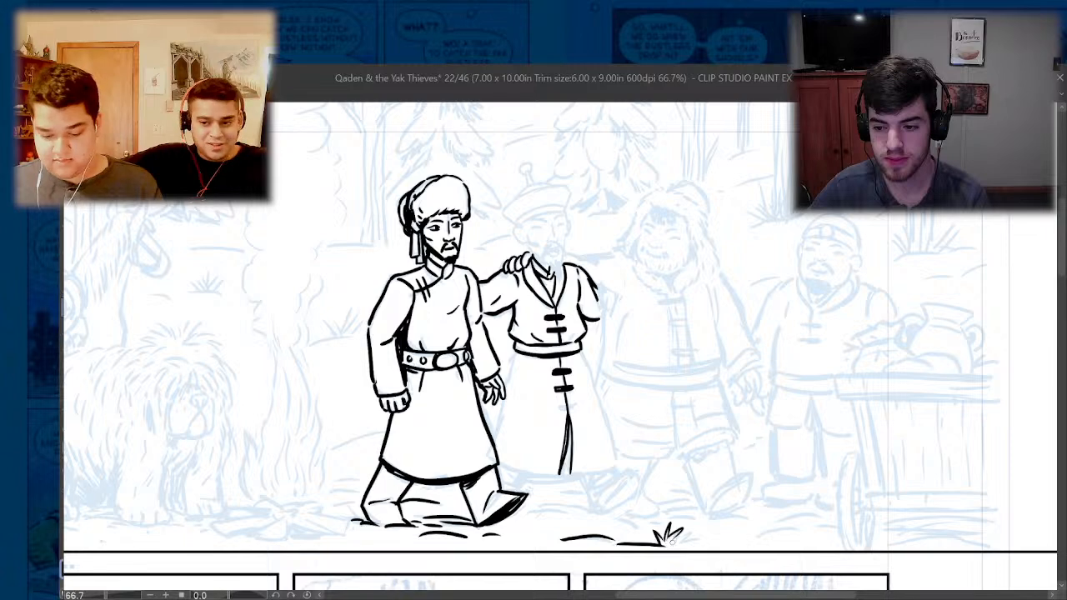
- Ink the curved lower edge of the second man's hat across his forehead
scroll(517, 168, up, 4)
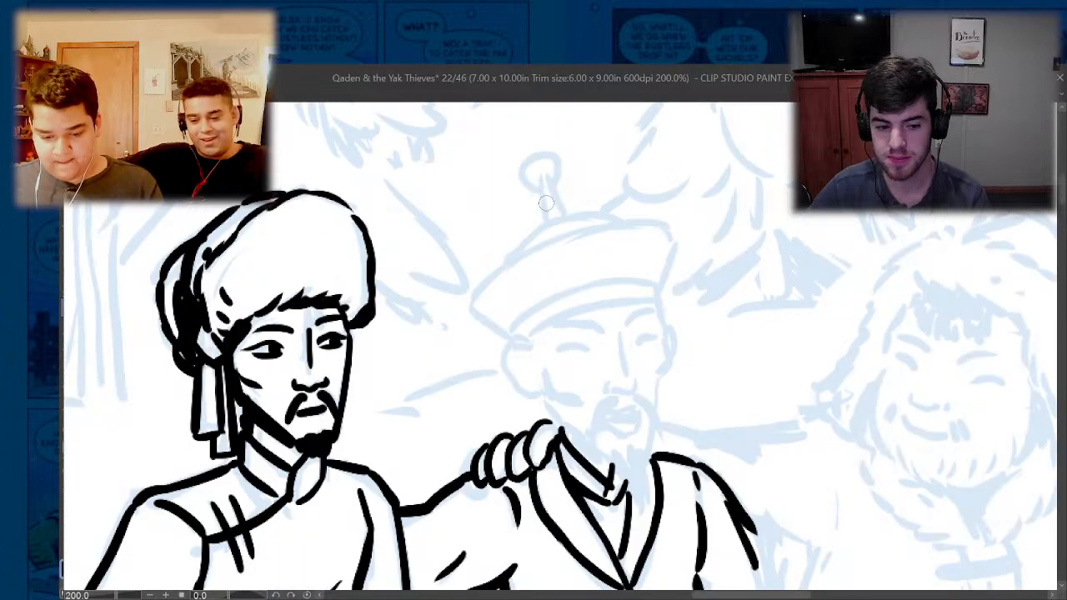
mouse_move(528, 337)
mouse_down()
mouse_move(557, 316)
mouse_move(657, 298)
mouse_up()
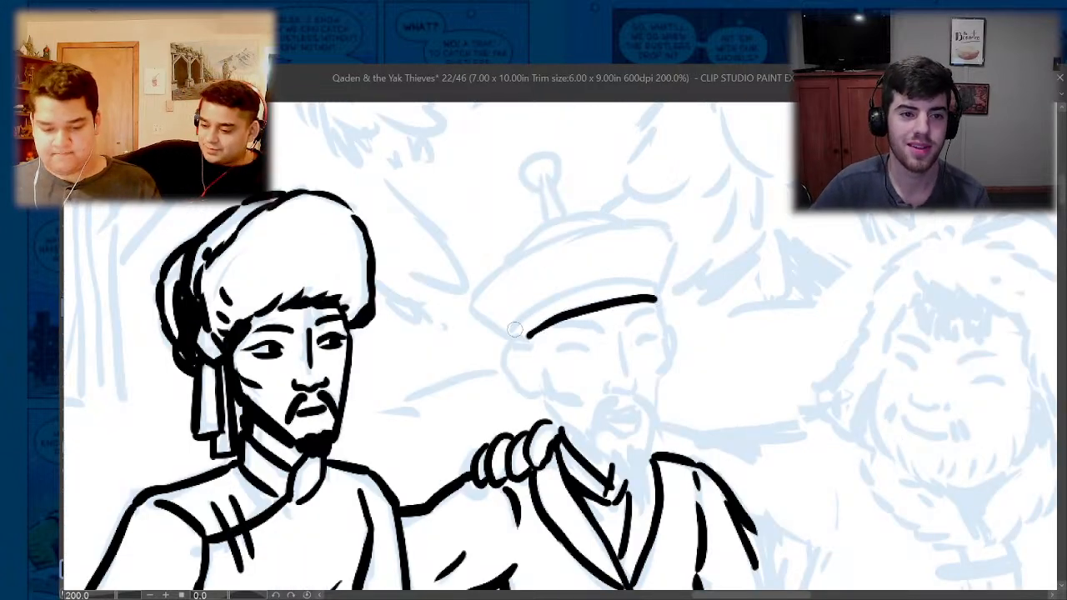
mouse_move(514, 333)
mouse_down()
mouse_move(548, 304)
mouse_move(649, 284)
mouse_move(588, 289)
mouse_up()
key(ctrl+z)
key(ctrl+z)
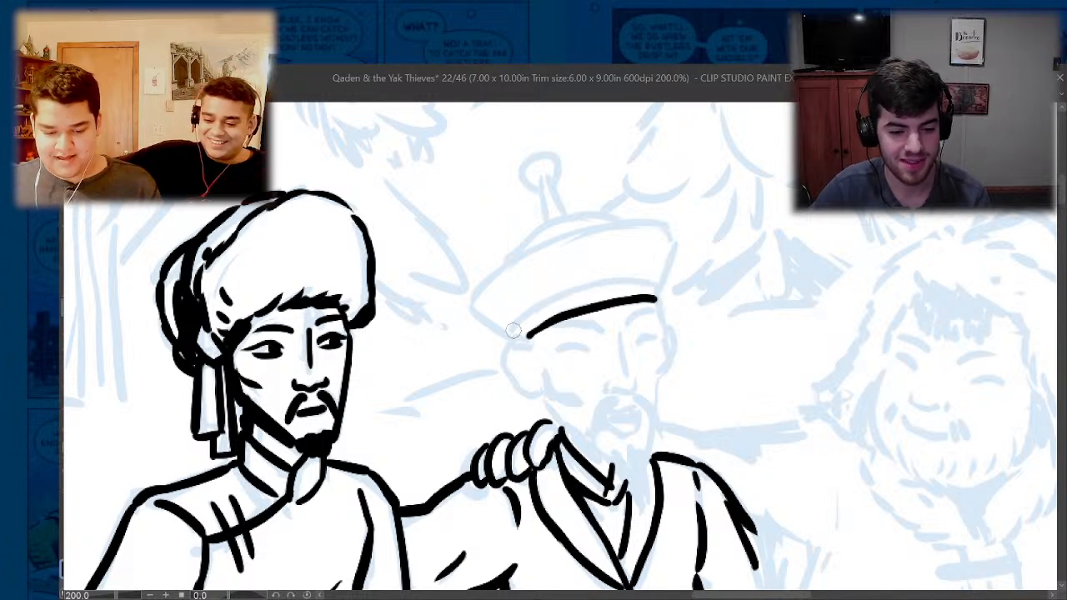
- Ink the second man's hat band, flared brim and low crown, with the stem and round knob on top
mouse_move(517, 323)
mouse_down()
mouse_move(599, 285)
mouse_move(653, 284)
mouse_up()
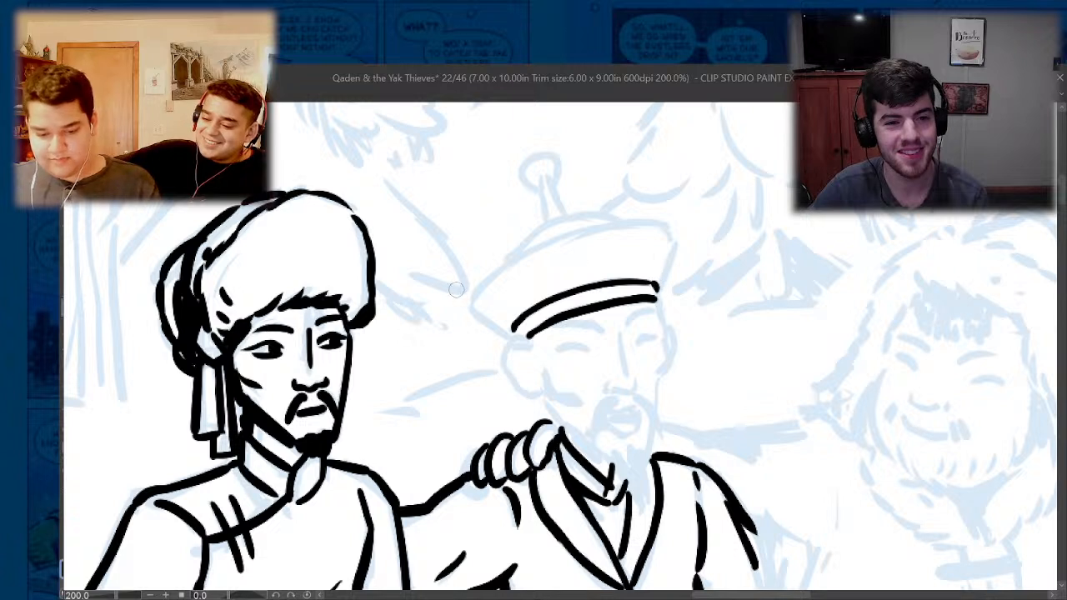
mouse_move(508, 337)
mouse_down()
mouse_move(469, 307)
mouse_move(533, 244)
mouse_move(657, 223)
mouse_move(673, 240)
mouse_move(661, 282)
mouse_up()
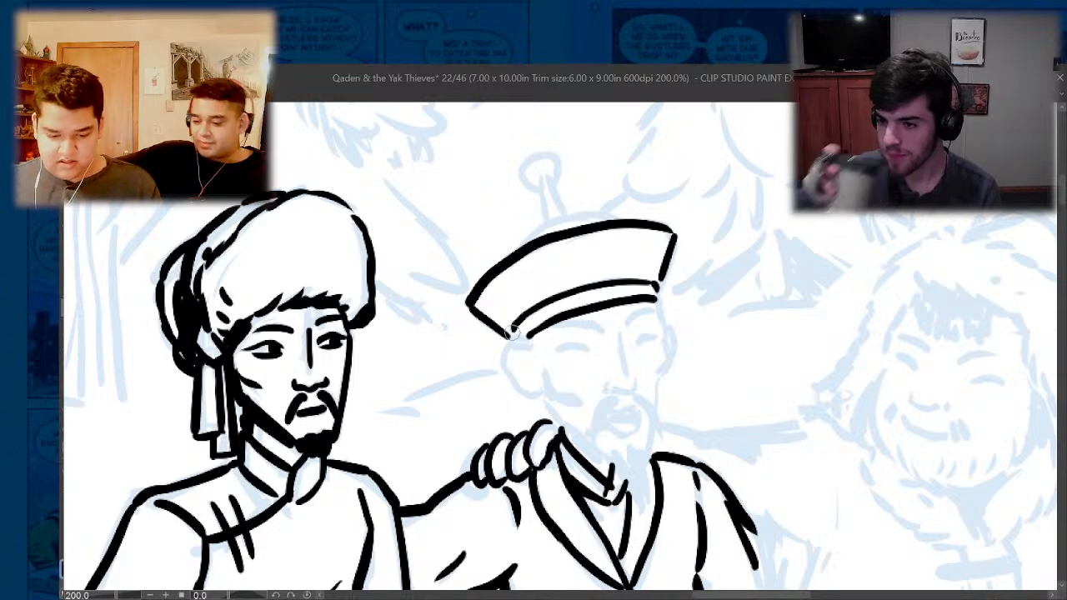
mouse_move(510, 255)
mouse_down()
mouse_move(574, 216)
mouse_move(617, 219)
mouse_up()
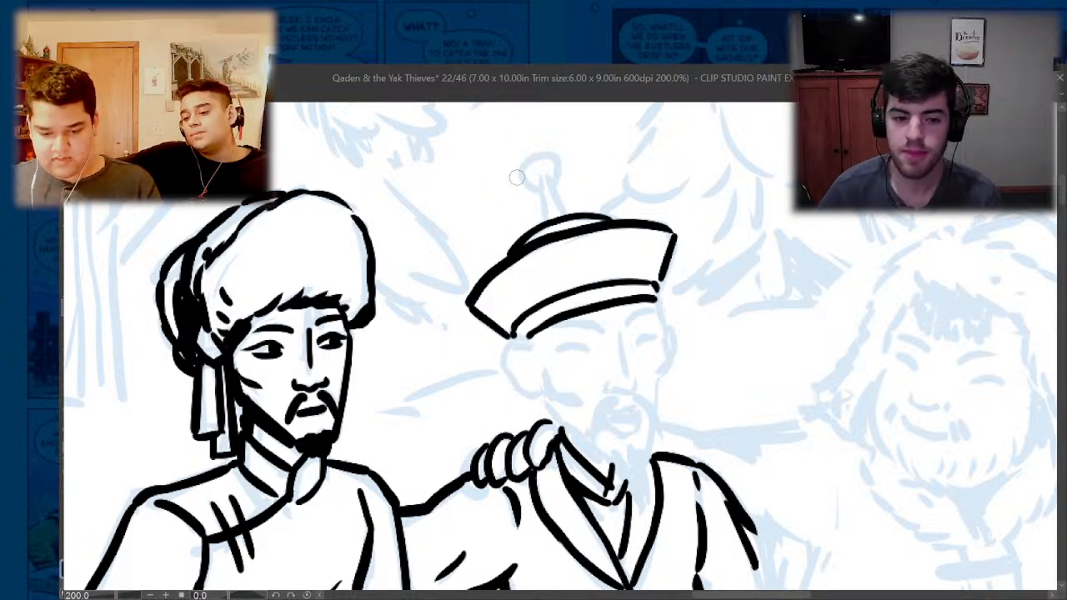
mouse_move(547, 220)
mouse_down()
mouse_move(542, 184)
mouse_move(560, 213)
mouse_move(560, 160)
mouse_move(546, 178)
mouse_up()
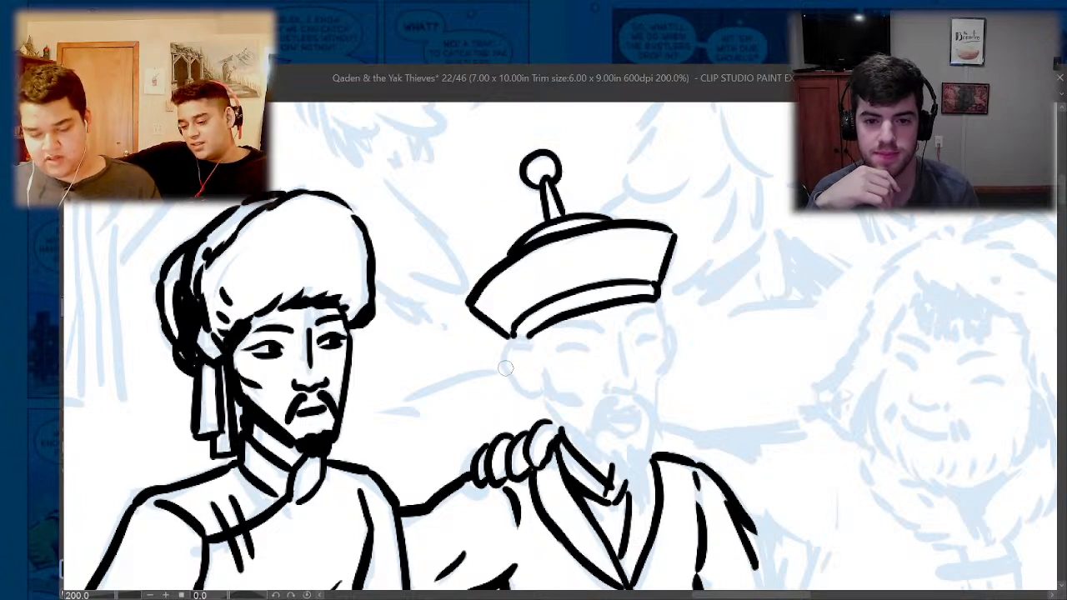
- Ink the second man's two eyebrows and narrow closed eyes beneath his hat
drag(601, 330, 560, 328)
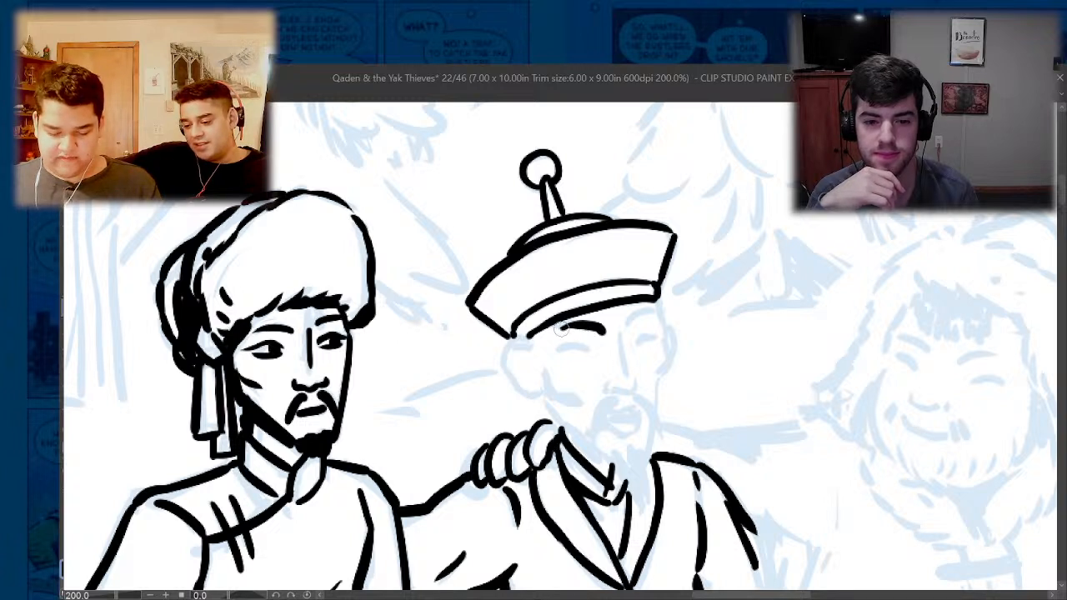
drag(630, 323, 654, 313)
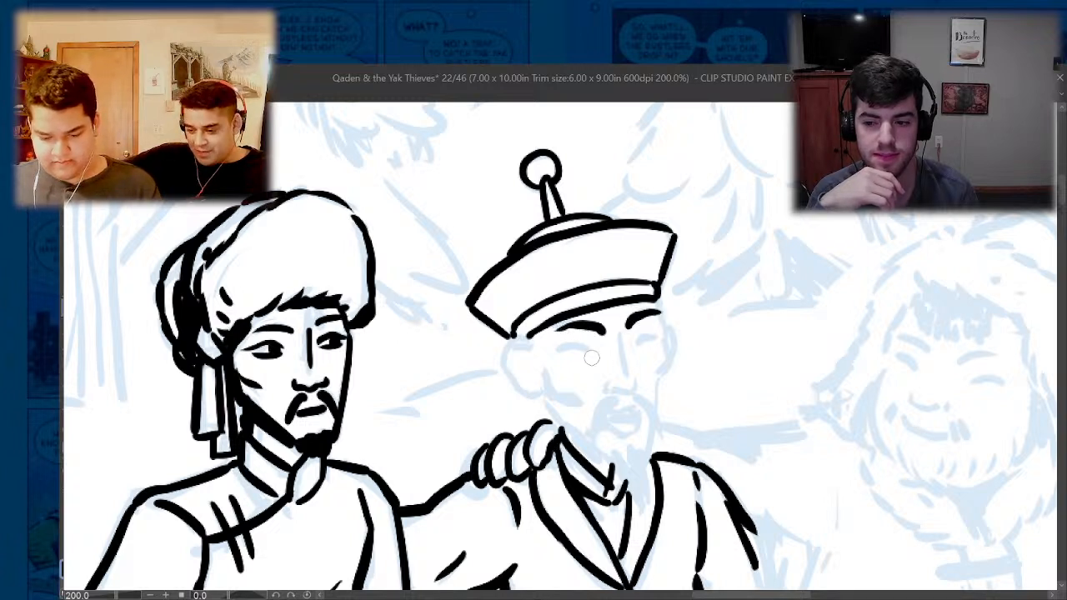
drag(584, 350, 552, 353)
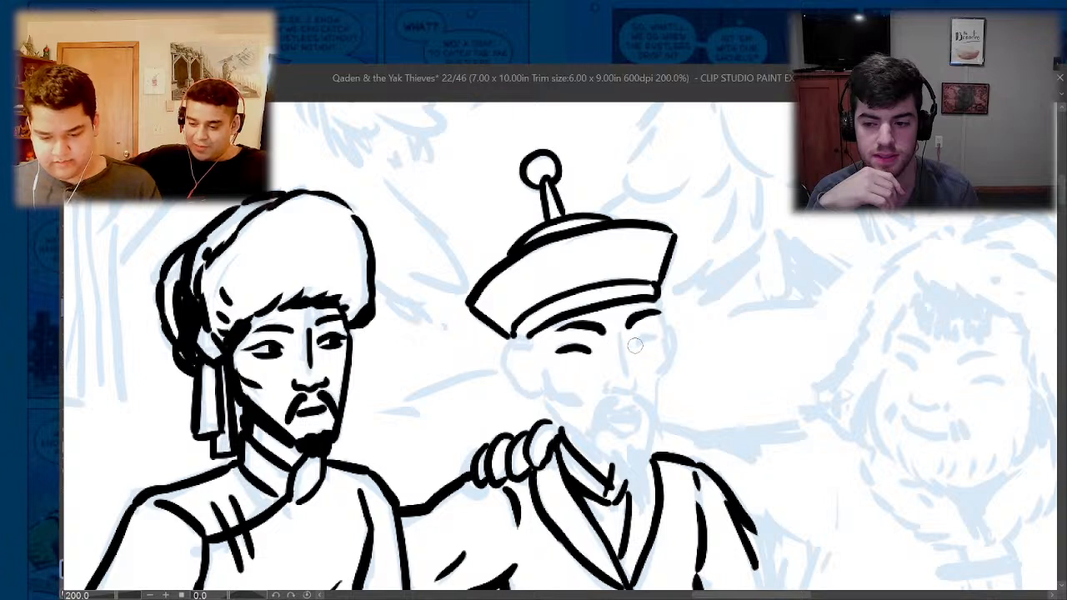
drag(636, 343, 661, 336)
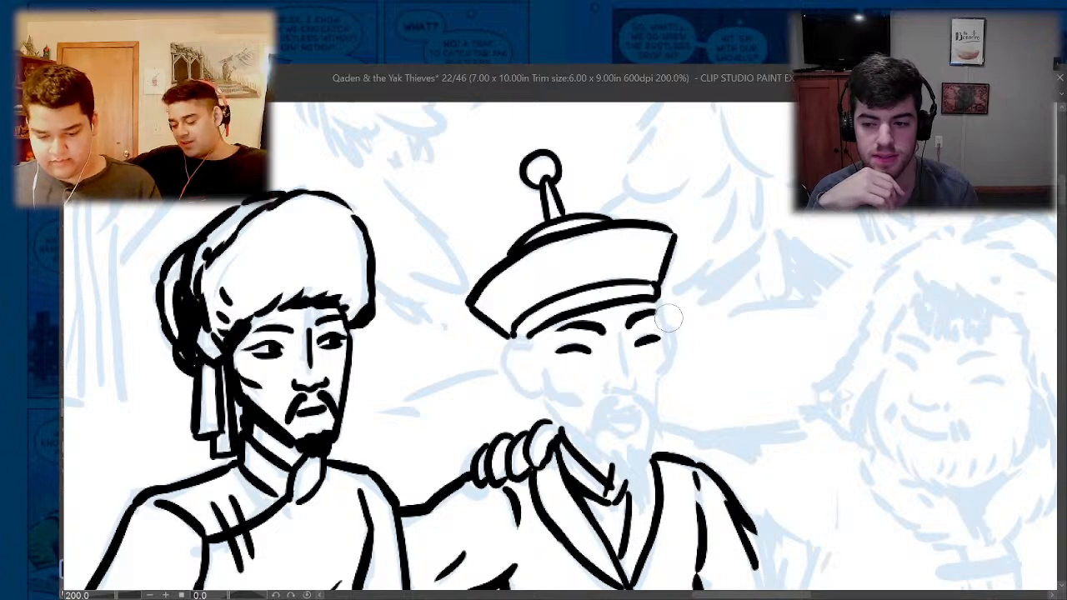
- Ink both sides of the second man's face with the cheek line, both ears and the neck line down to his collar
drag(662, 337, 660, 374)
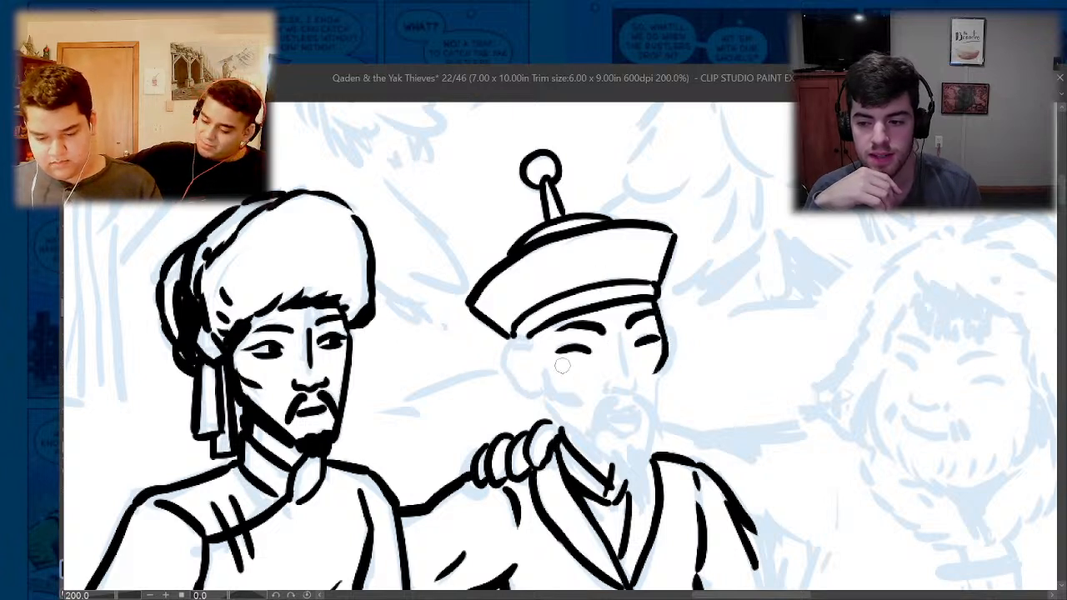
mouse_move(573, 392)
mouse_down()
mouse_move(522, 347)
mouse_move(505, 346)
mouse_move(504, 377)
mouse_move(541, 392)
mouse_move(516, 388)
mouse_move(524, 359)
mouse_up()
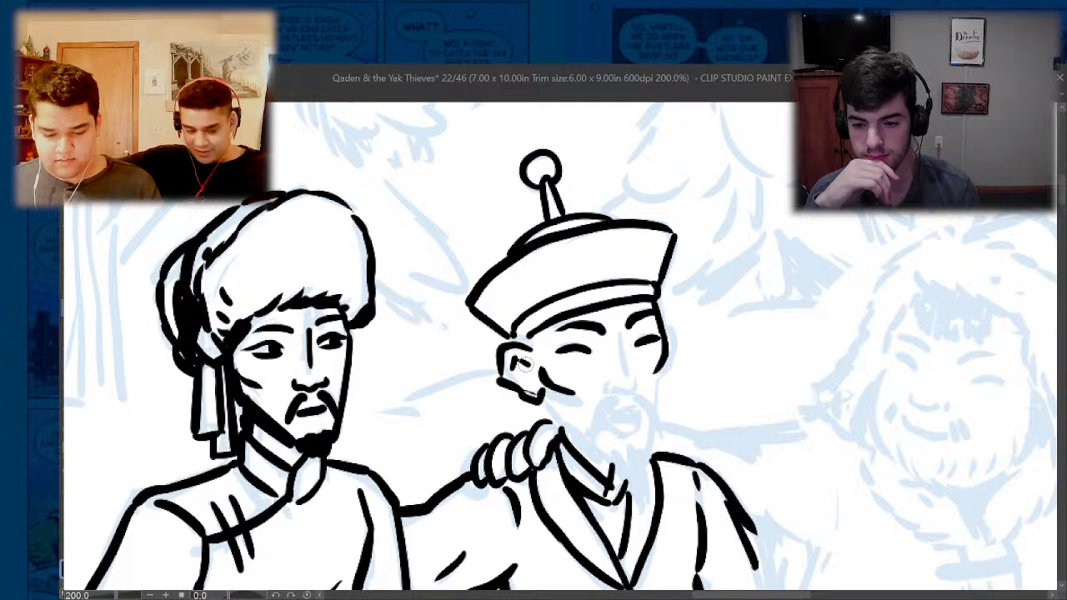
mouse_move(657, 315)
mouse_down()
mouse_move(678, 330)
mouse_move(655, 414)
mouse_up()
drag(551, 404, 604, 455)
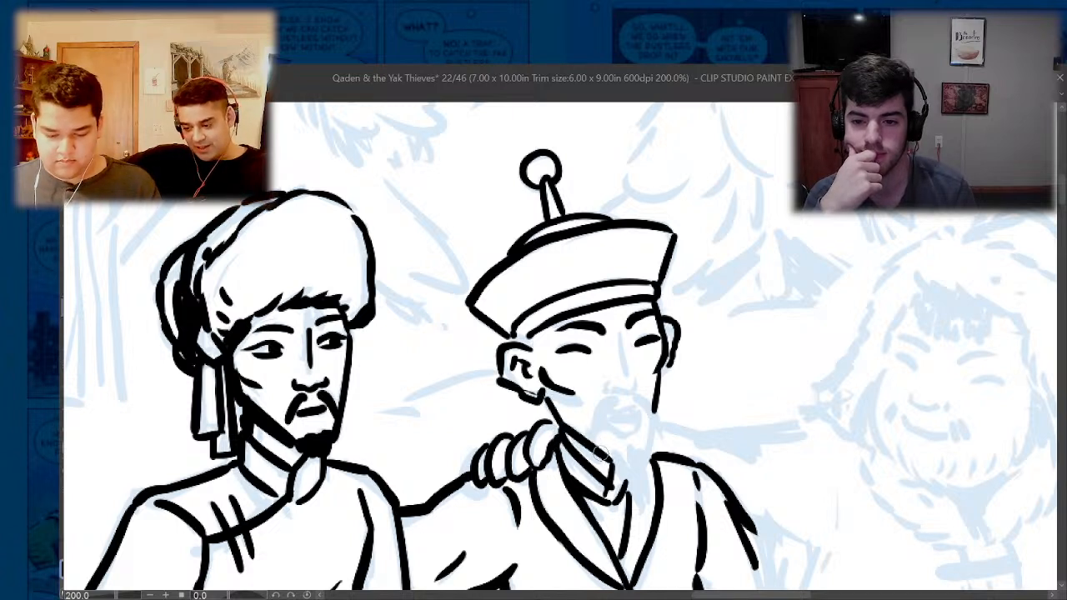
- Ink the second man's pointed black goatee, open mouth, drooping moustache and nose
mouse_move(656, 405)
mouse_down()
mouse_move(645, 449)
mouse_move(617, 459)
mouse_move(618, 488)
mouse_move(642, 508)
mouse_up()
mouse_move(627, 459)
mouse_down()
mouse_move(643, 510)
mouse_move(632, 476)
mouse_up()
mouse_move(635, 435)
mouse_down()
mouse_move(644, 484)
mouse_move(632, 494)
mouse_move(633, 481)
mouse_up()
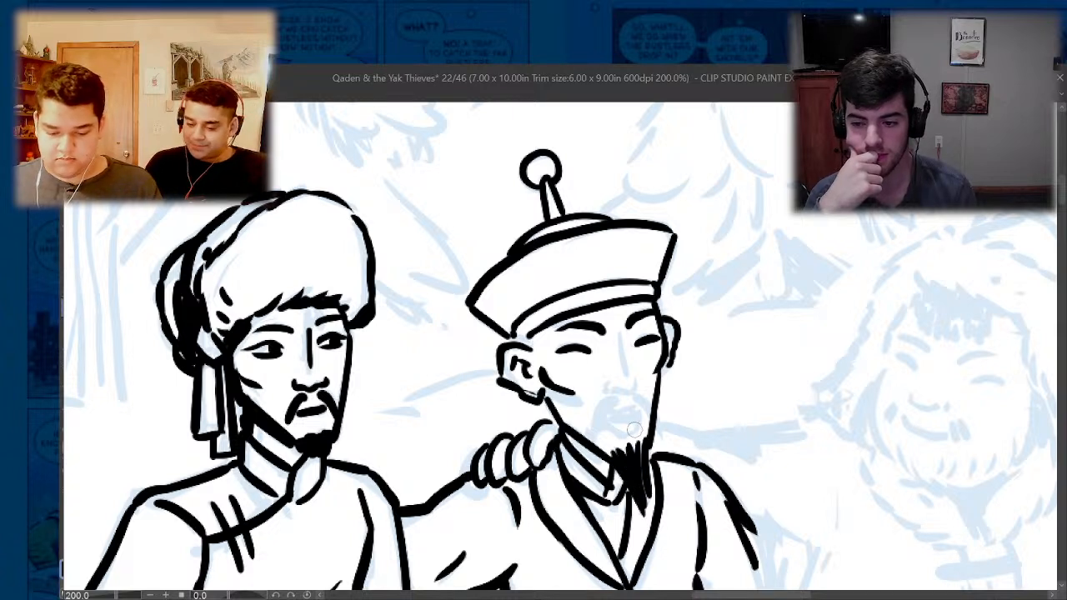
mouse_move(639, 431)
mouse_down()
mouse_move(606, 425)
mouse_move(635, 407)
mouse_move(641, 423)
mouse_move(610, 418)
mouse_move(611, 401)
mouse_move(597, 437)
mouse_up()
drag(632, 400, 657, 444)
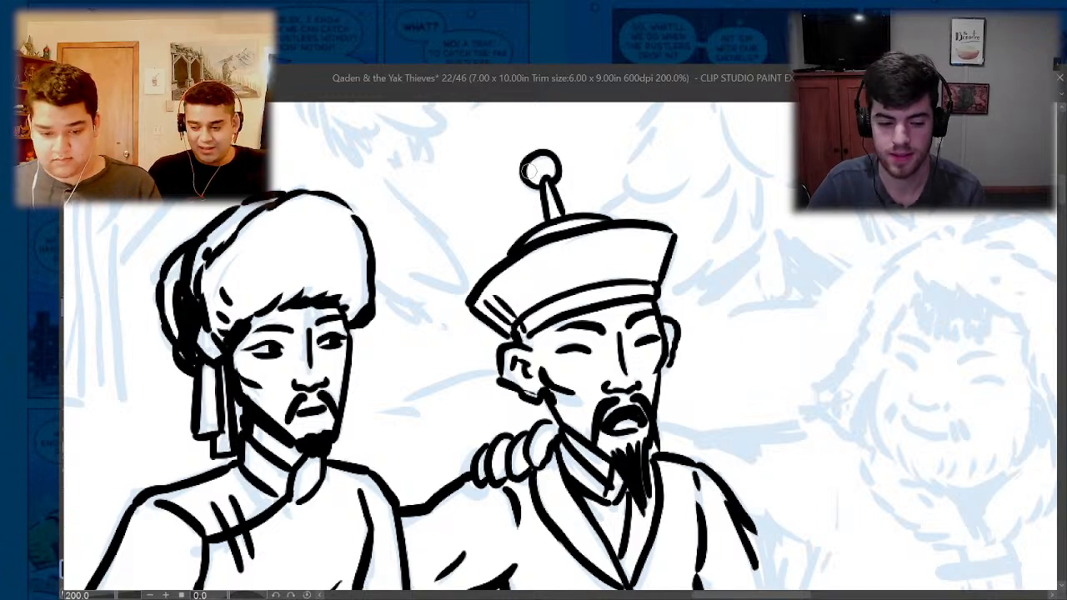
- Ink both sides of the second man's long robe skirt and the curved hem joining them
scroll(532, 217, down, 4)
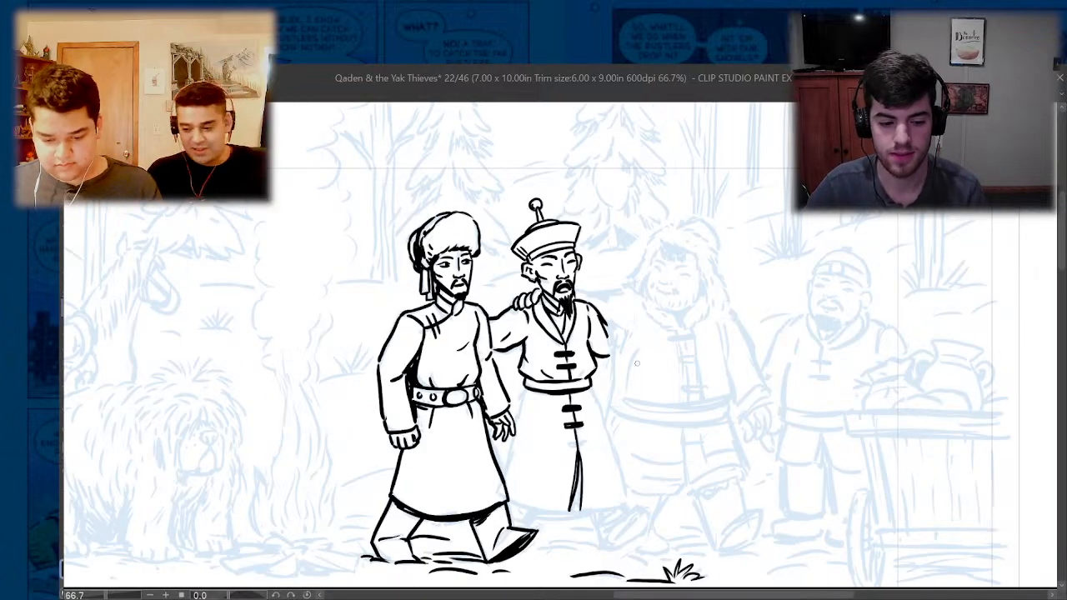
scroll(540, 436, up, 4)
drag(511, 302, 473, 388)
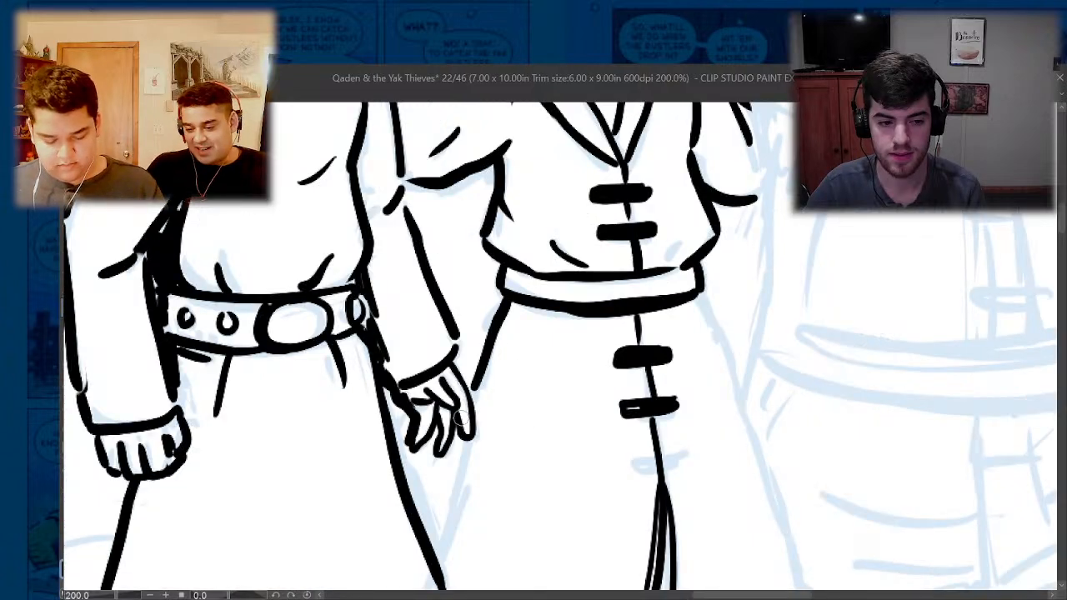
drag(457, 454, 436, 563)
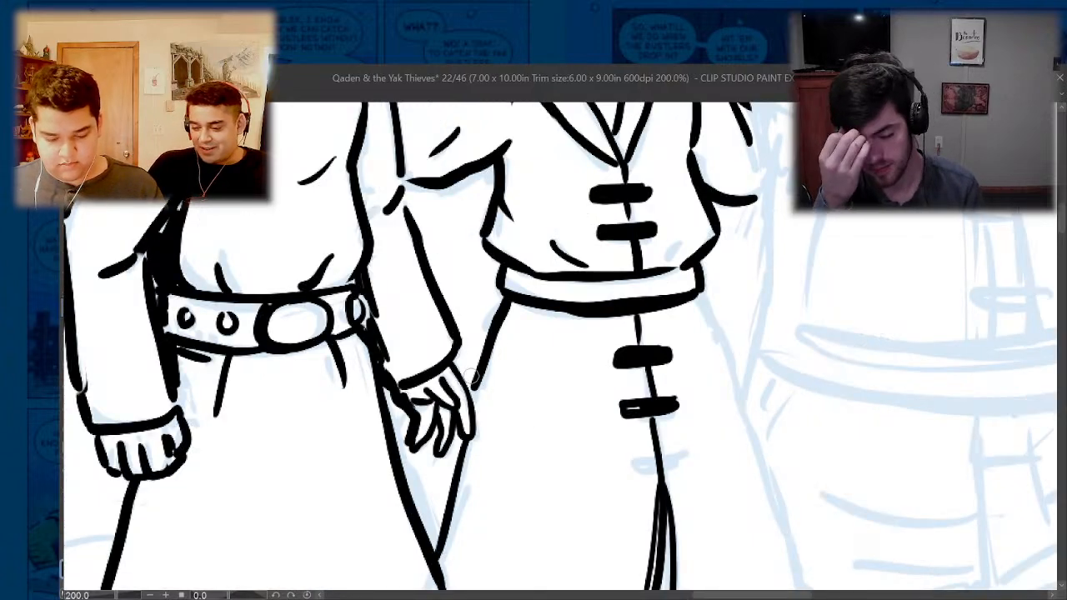
scroll(471, 376, down, 4)
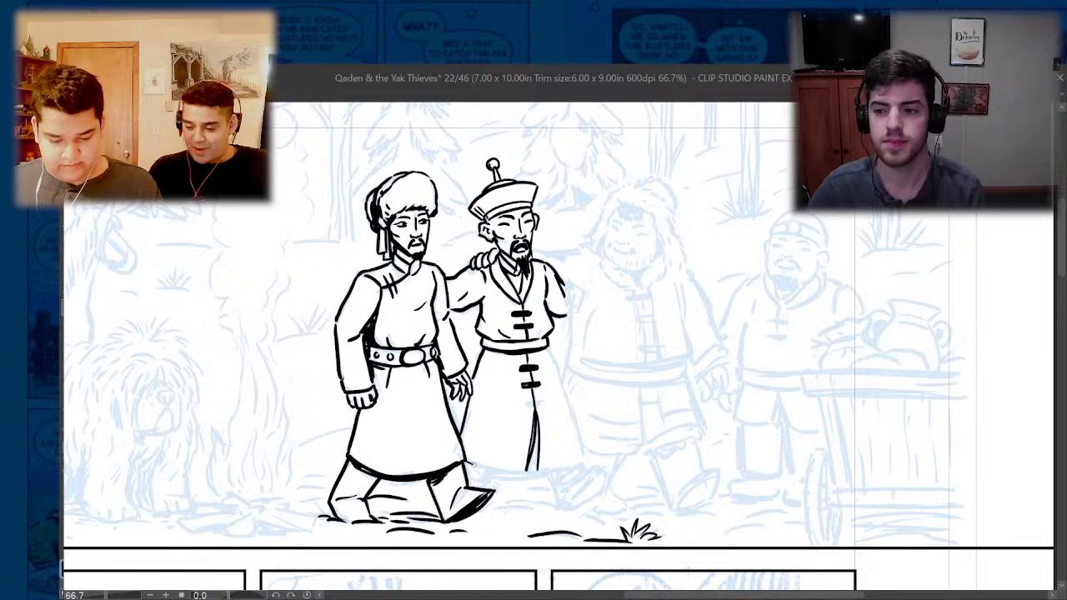
drag(470, 471, 584, 461)
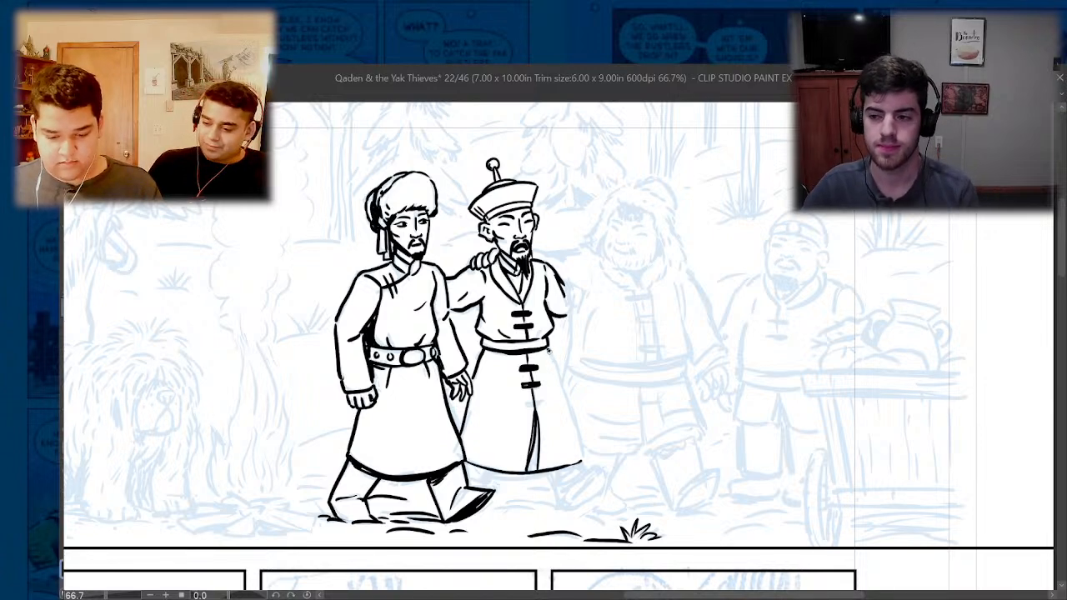
mouse_move(548, 352)
mouse_down()
mouse_move(575, 432)
mouse_move(572, 548)
mouse_up()
- Ink the second man's forward leg and upturned shoe, and fill the trouser leg under the hem with black shadow
scroll(551, 481, up, 4)
drag(632, 425, 644, 461)
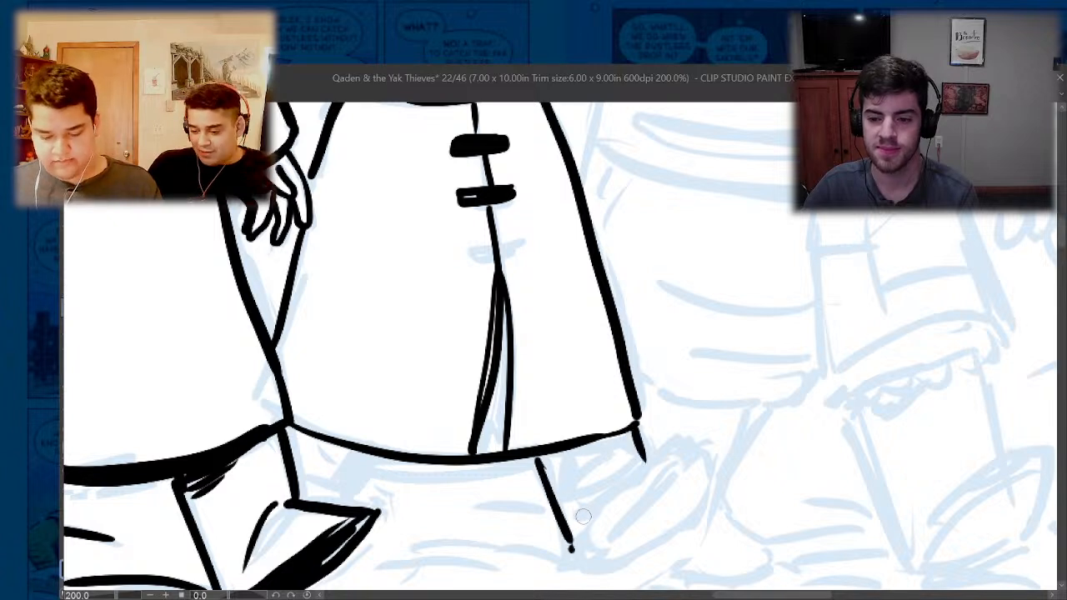
mouse_move(583, 517)
mouse_down()
mouse_move(682, 432)
mouse_move(707, 470)
mouse_move(683, 509)
mouse_move(610, 564)
mouse_move(585, 567)
mouse_move(606, 533)
mouse_move(687, 465)
mouse_move(654, 491)
mouse_move(656, 520)
mouse_move(606, 569)
mouse_up()
key(e)
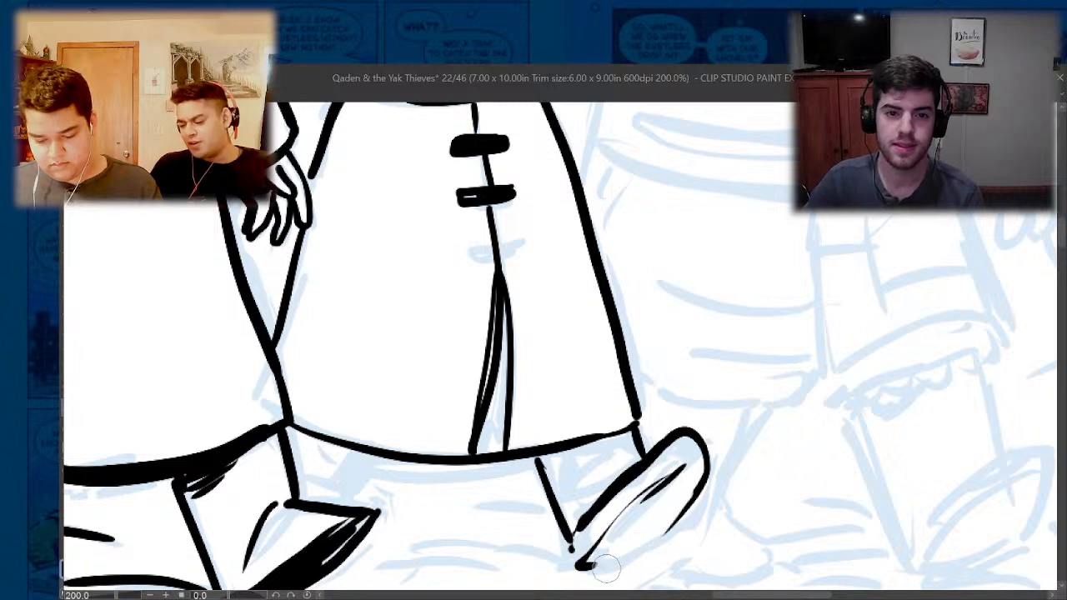
key(p)
mouse_move(692, 490)
mouse_down()
mouse_move(658, 542)
mouse_move(591, 568)
mouse_up()
drag(656, 485, 581, 567)
mouse_move(621, 433)
mouse_down()
mouse_move(556, 467)
mouse_move(575, 496)
mouse_move(571, 521)
mouse_move(560, 498)
mouse_move(566, 508)
mouse_up()
- Fill the slit in the second man's robe with black and ink the rear leg lines under the hem
drag(493, 293, 485, 438)
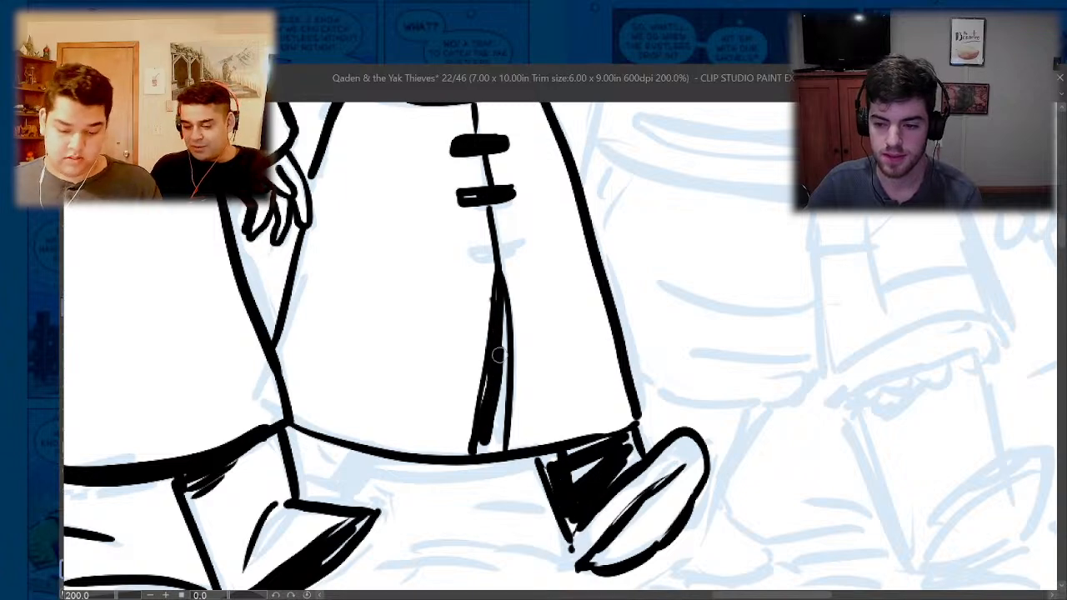
mouse_move(500, 349)
mouse_down()
mouse_move(482, 455)
mouse_move(355, 458)
mouse_up()
mouse_move(376, 460)
mouse_down()
mouse_move(349, 493)
mouse_move(305, 501)
mouse_up()
- Ink the top line of the third man's outstretched arm, running from the second man's neck to the fur hood
scroll(313, 466, down, 3)
scroll(367, 219, up, 3)
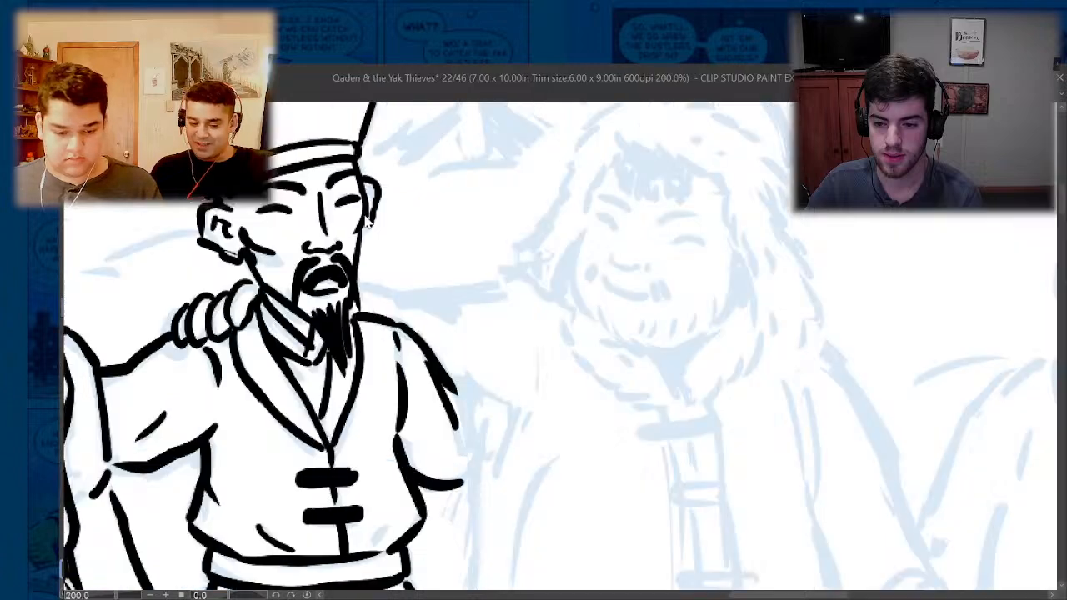
mouse_move(360, 282)
mouse_down()
mouse_move(432, 304)
mouse_move(417, 292)
mouse_move(535, 276)
mouse_up()
scroll(542, 311, down, 3)
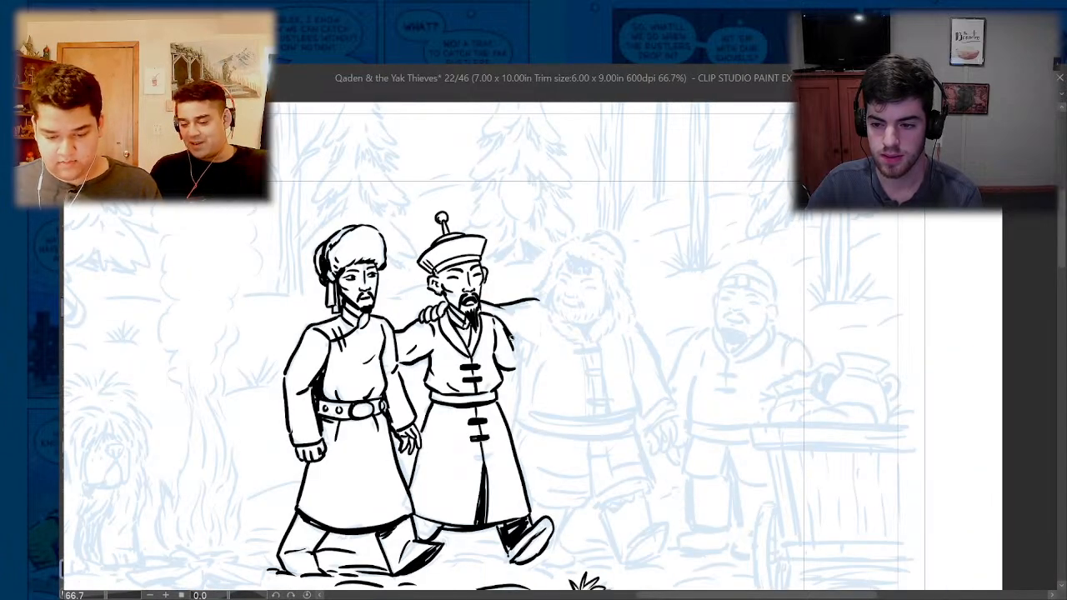
scroll(534, 271, up, 3)
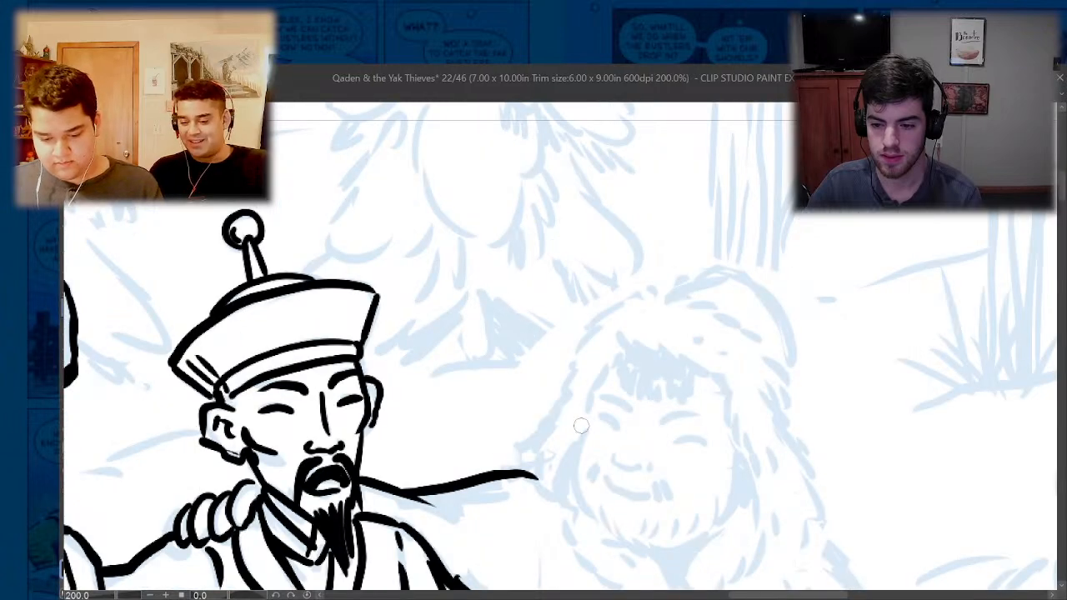
- Ink the third man's nose and the two short tufts of his moustache
drag(610, 455, 635, 467)
scroll(533, 343, down, 3)
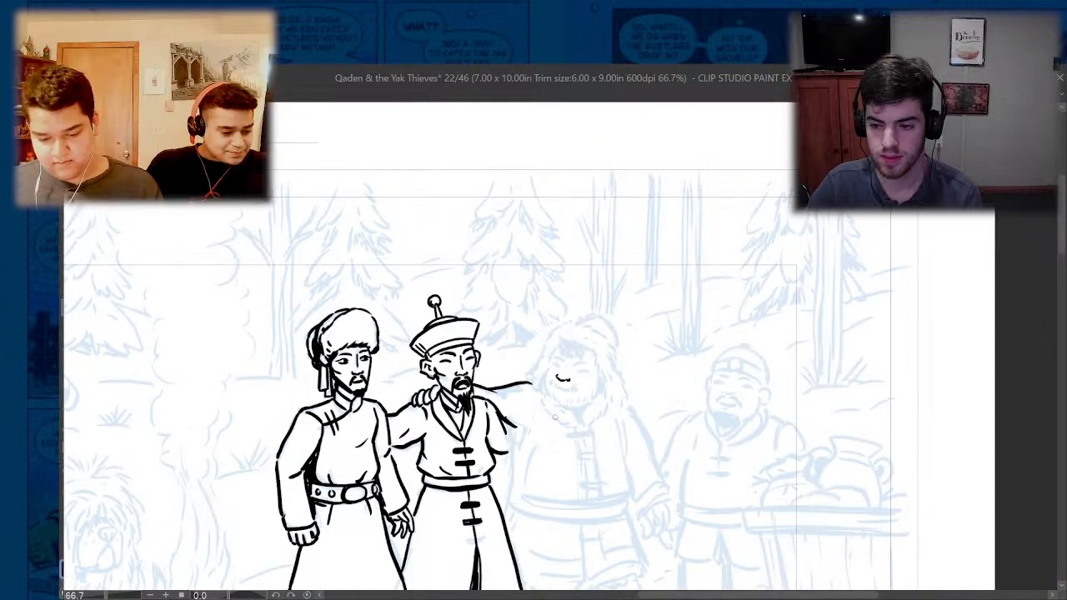
scroll(550, 388, up, 3)
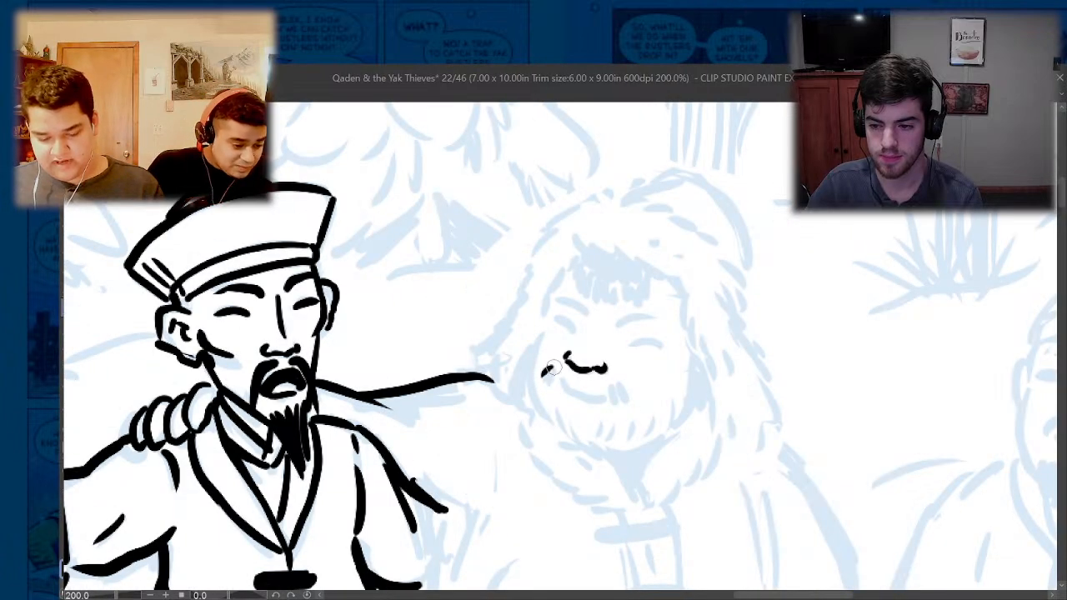
drag(551, 366, 548, 397)
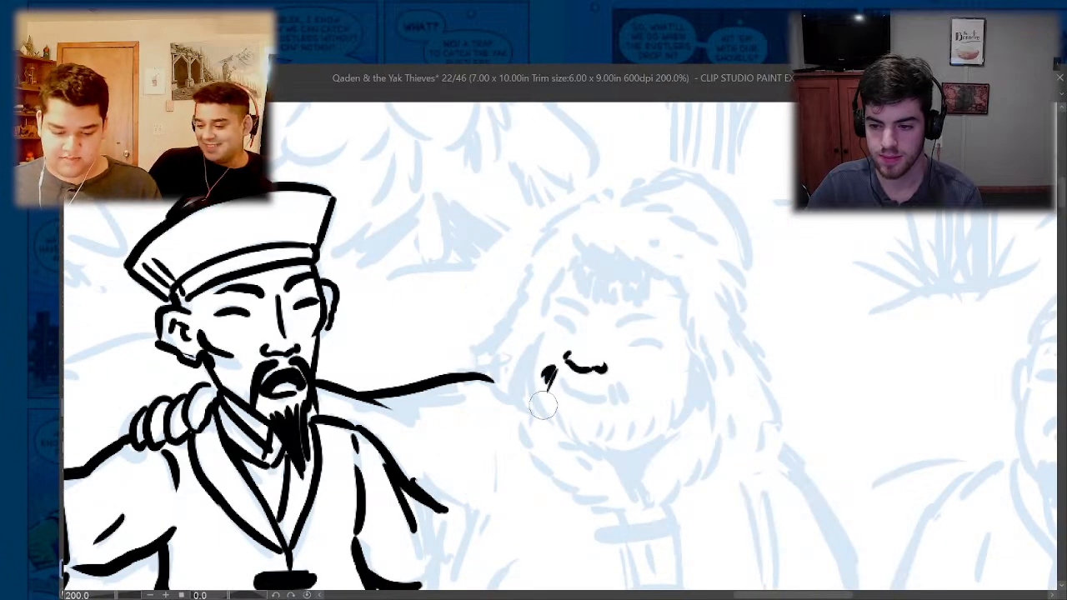
drag(612, 377, 619, 399)
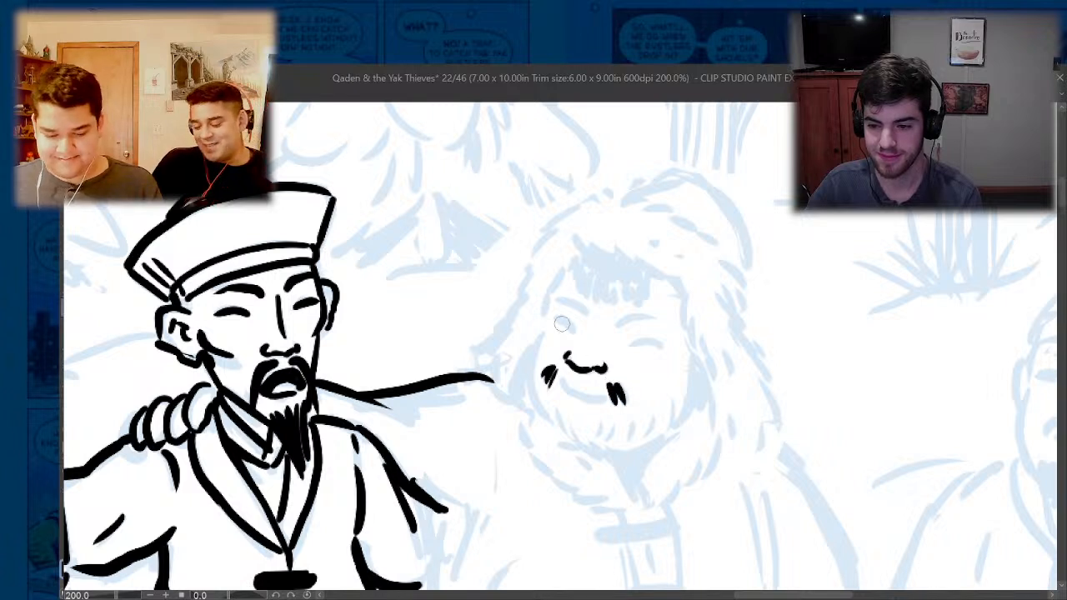
- Ink the third man's squinting eyes and one eyebrow, redrawing the eyebrow shorter
drag(573, 331, 557, 320)
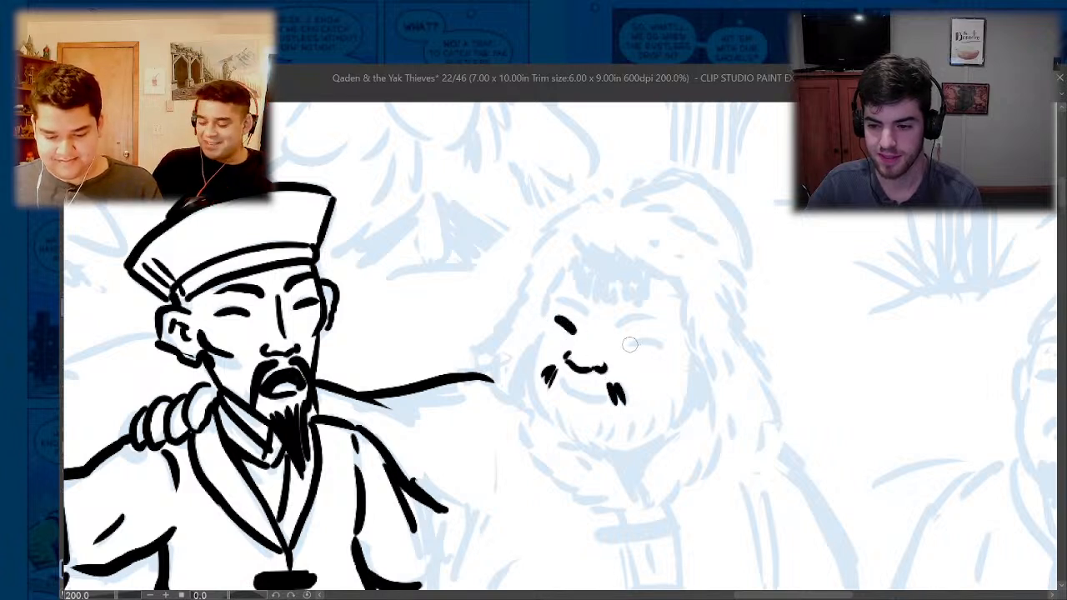
drag(630, 344, 665, 344)
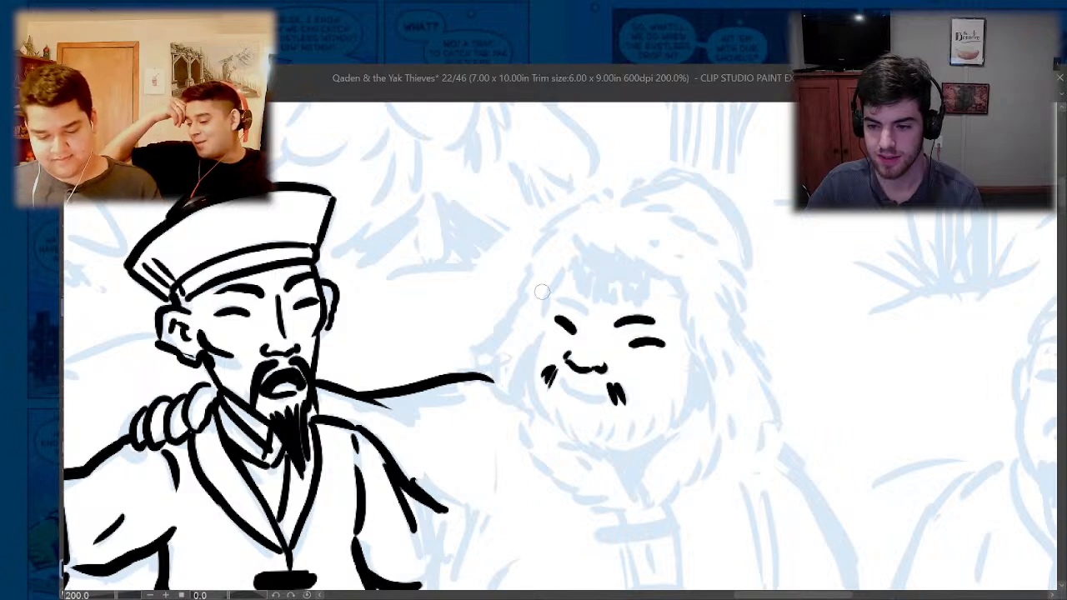
click(621, 322)
drag(624, 322, 647, 317)
key(ctrl+z)
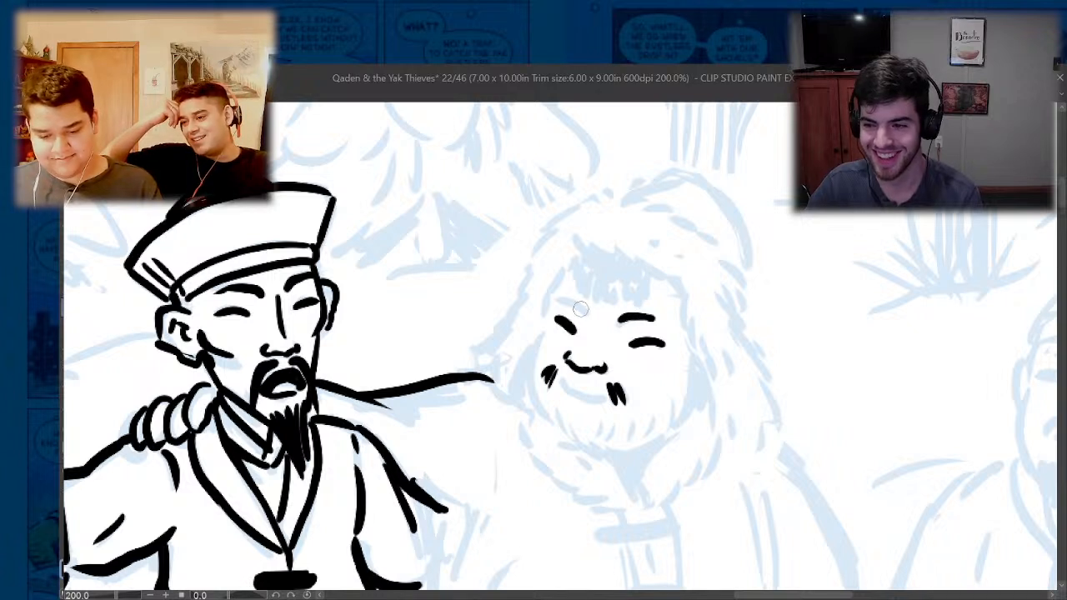
- Ink the third man's other eyebrow and the jagged black fringe of hair across his forehead
mouse_move(584, 310)
mouse_down()
mouse_move(556, 298)
mouse_move(583, 260)
mouse_move(612, 271)
mouse_up()
mouse_move(617, 317)
mouse_down()
mouse_move(621, 279)
mouse_move(655, 287)
mouse_move(646, 269)
mouse_move(629, 275)
mouse_up()
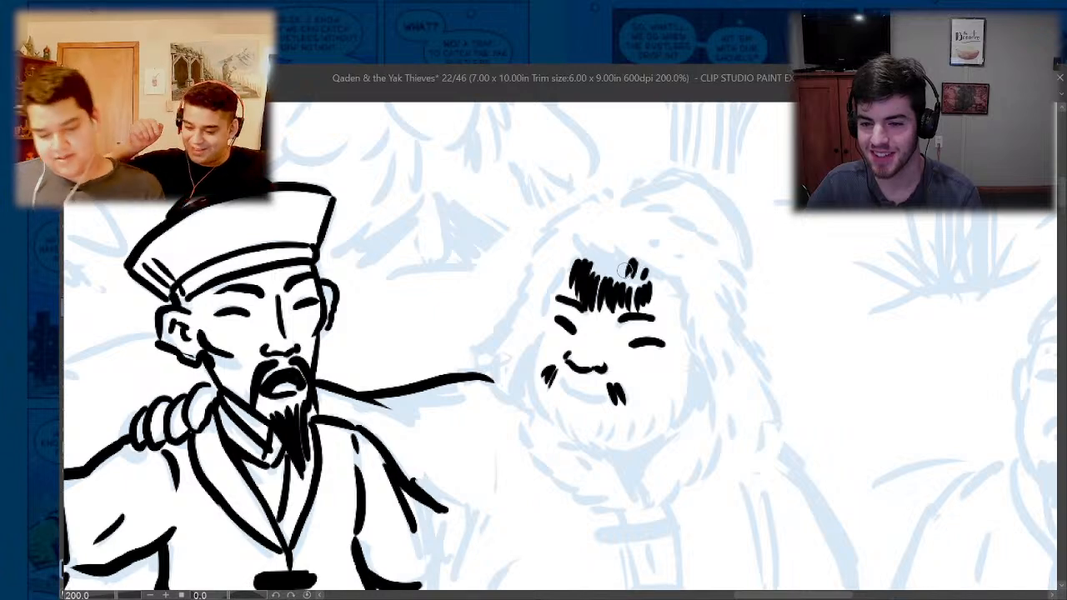
key(ctrl+0)
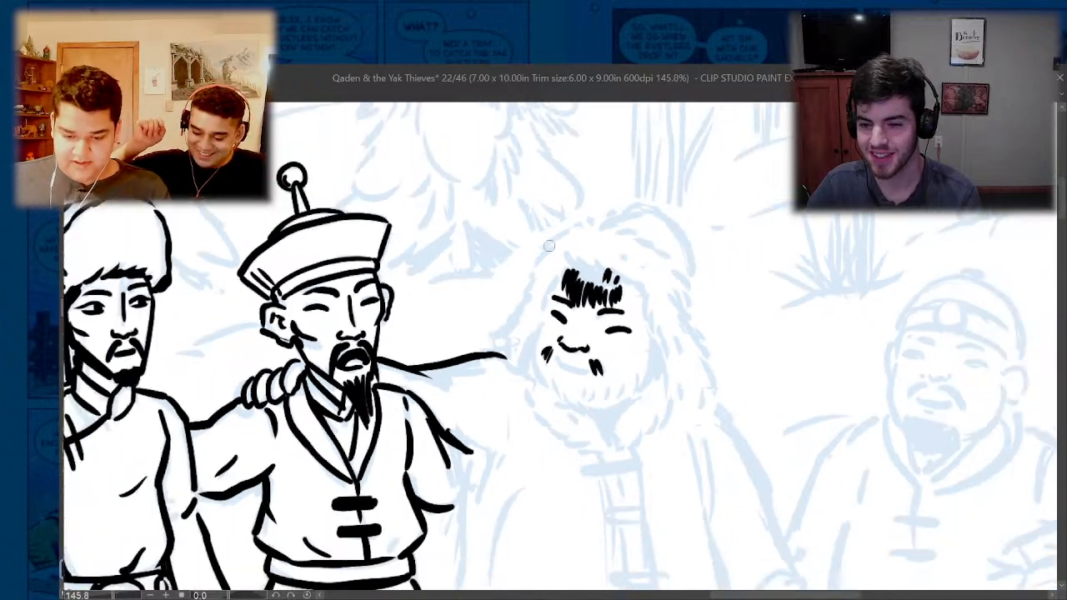
- Return the page 22 canvas to the full workspace and switch to the comic's page overview
click(1046, 77)
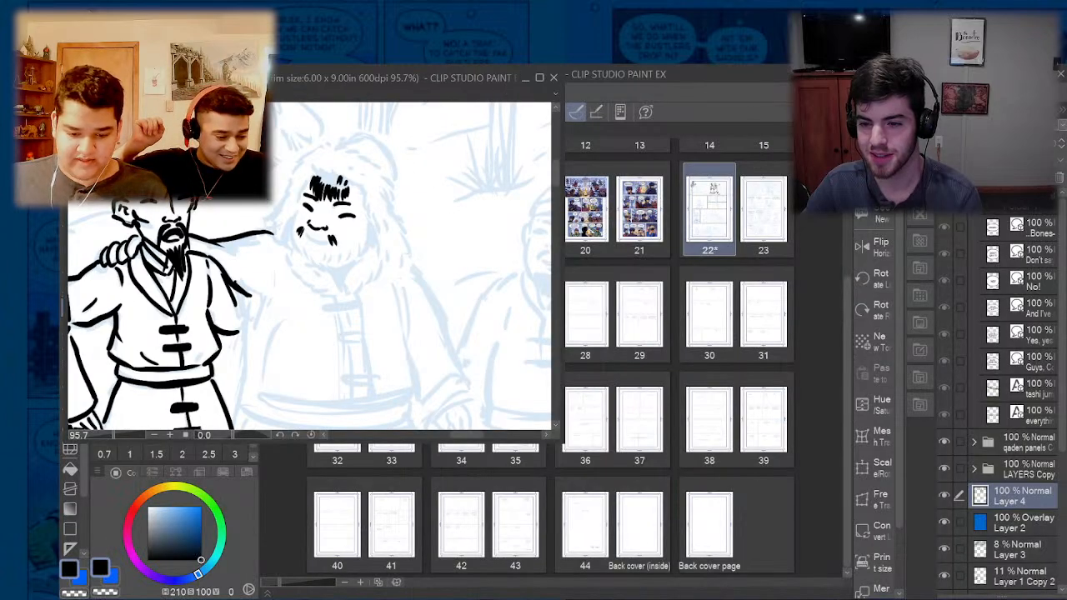
click(539, 78)
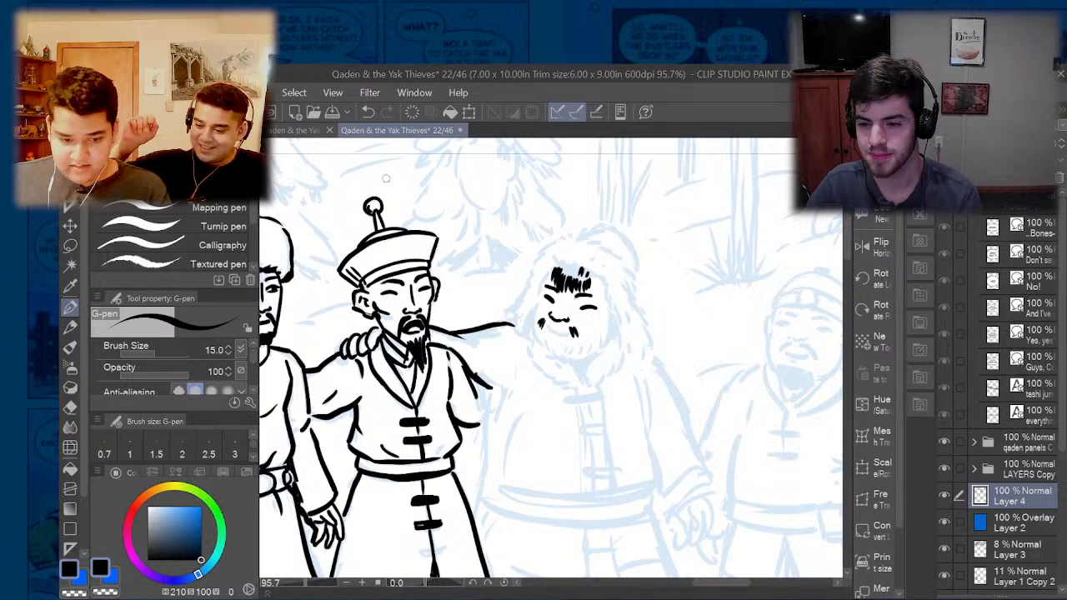
click(294, 131)
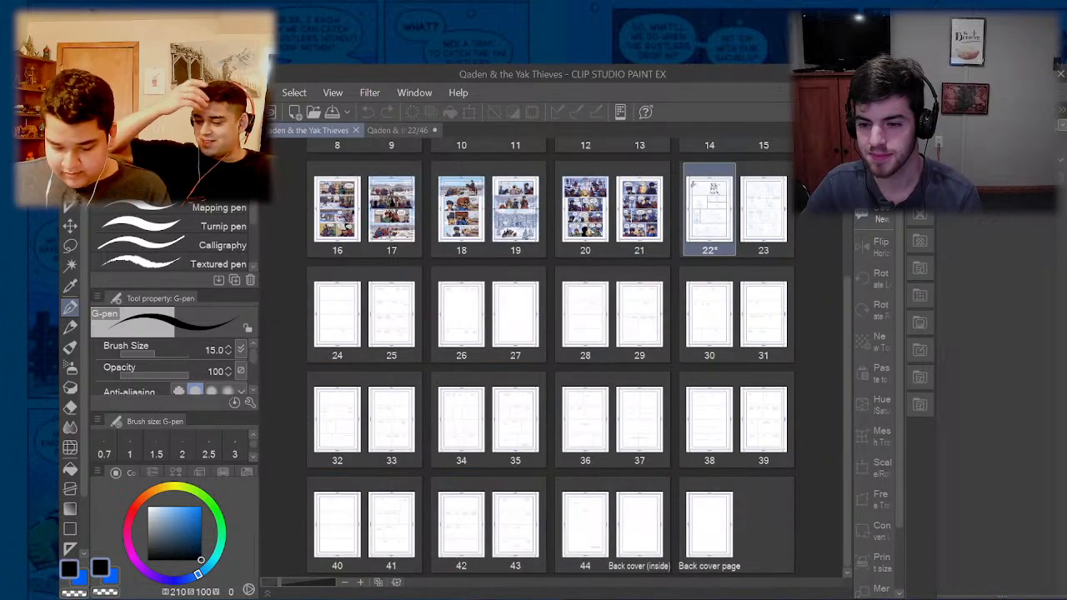
- Enlarge the page thumbnails to examine the layouts of pages 22 and 23 side by side
click(361, 583)
click(361, 583)
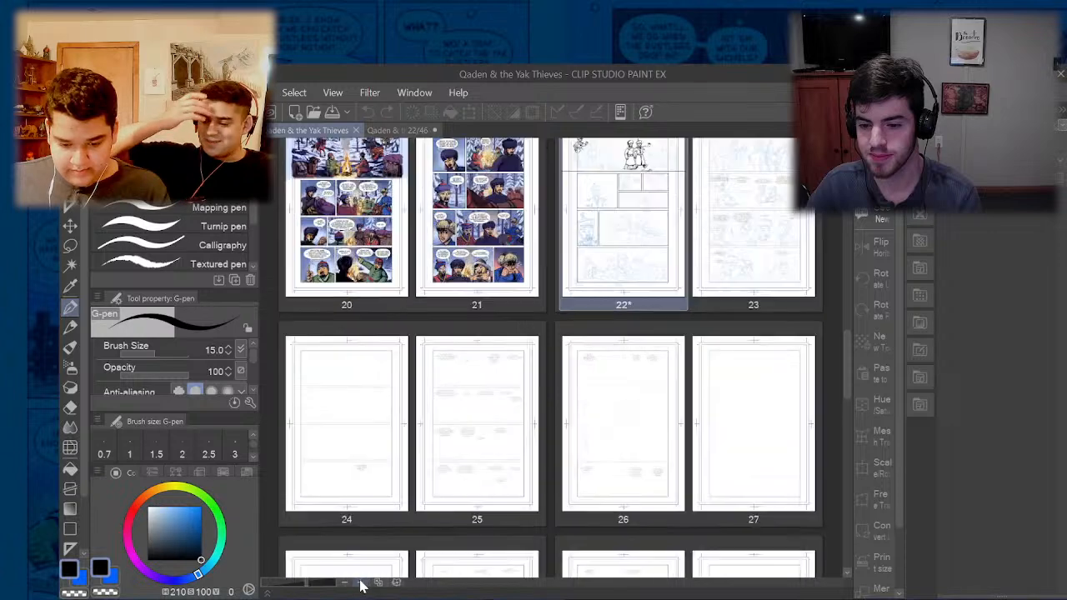
click(360, 584)
click(361, 584)
click(361, 583)
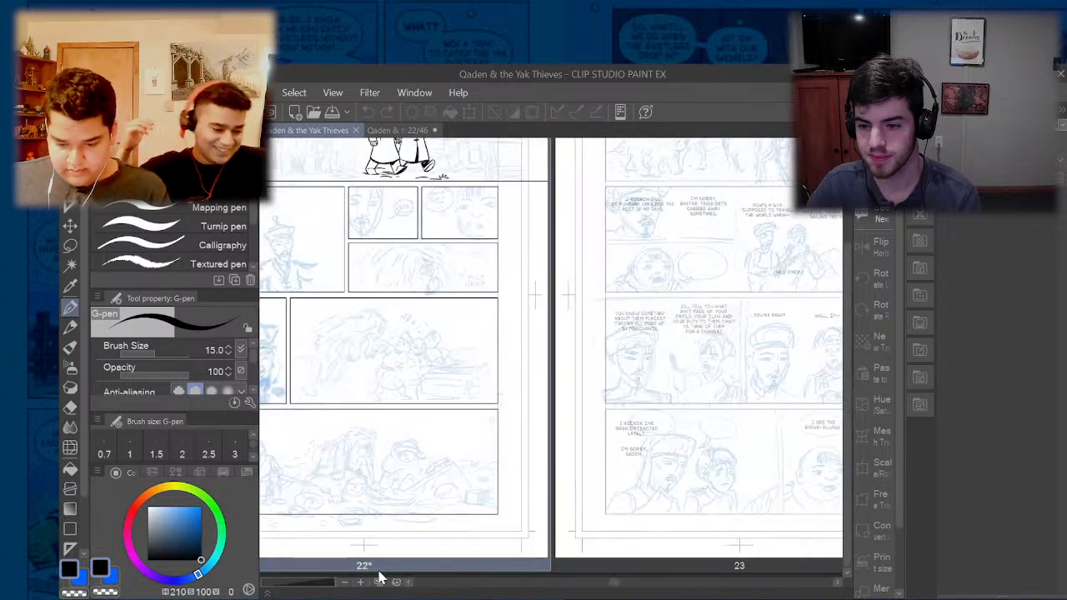
click(361, 583)
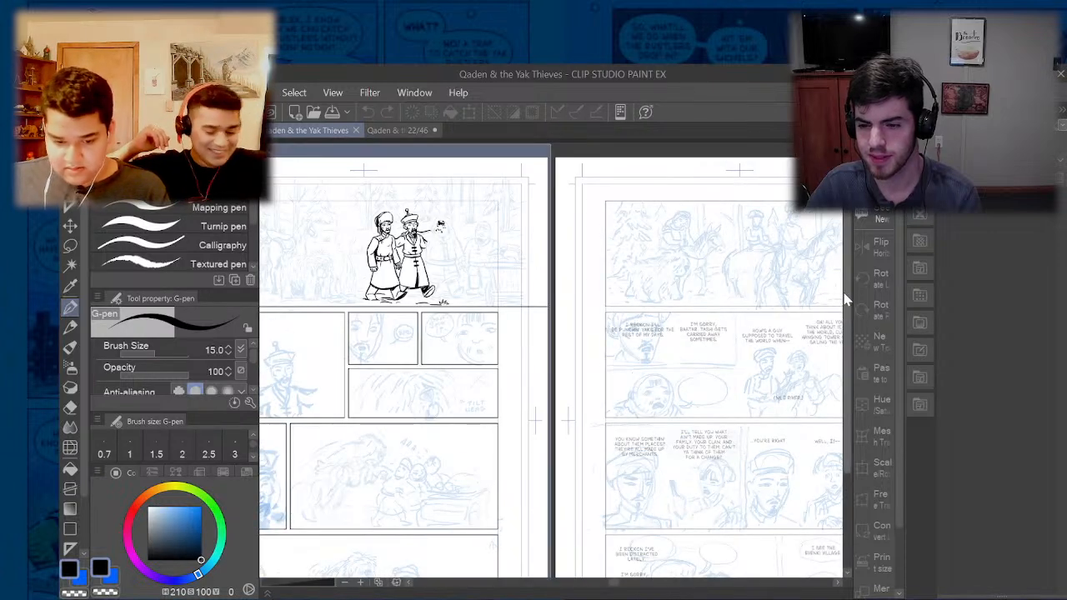
- Open page 13 from the comic's page overview and examine the stocky man's inked face in its first panel
drag(631, 591, 534, 588)
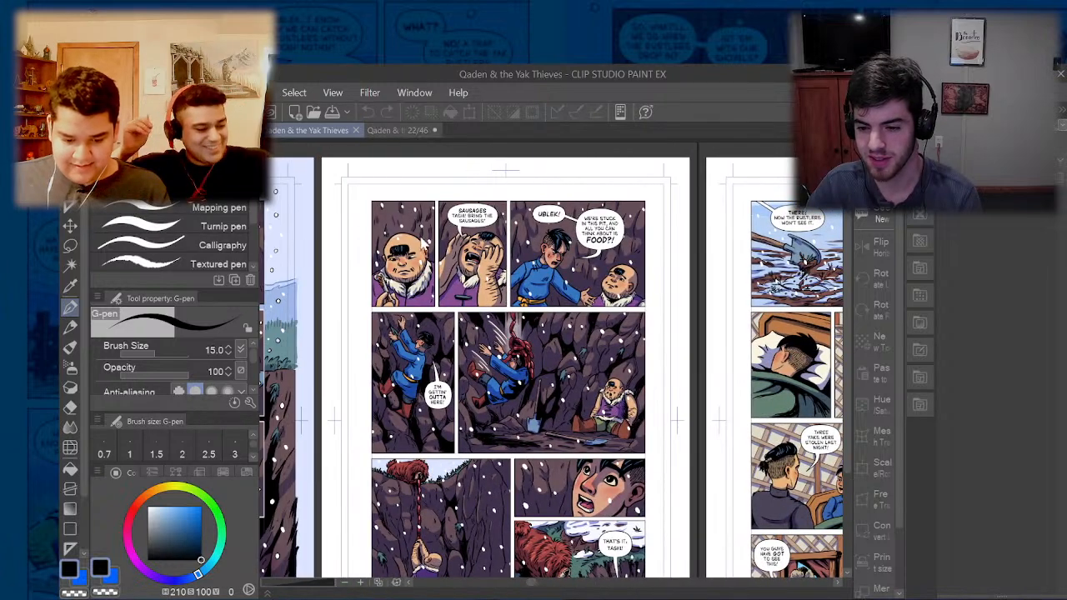
click(508, 367)
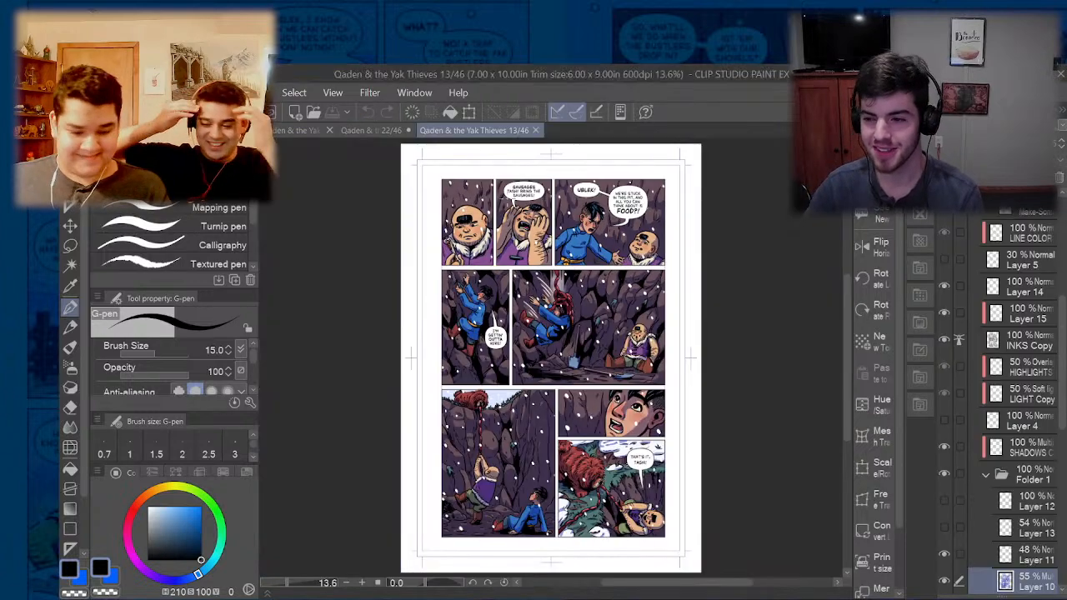
scroll(460, 214, up, 2)
scroll(405, 203, up, 3)
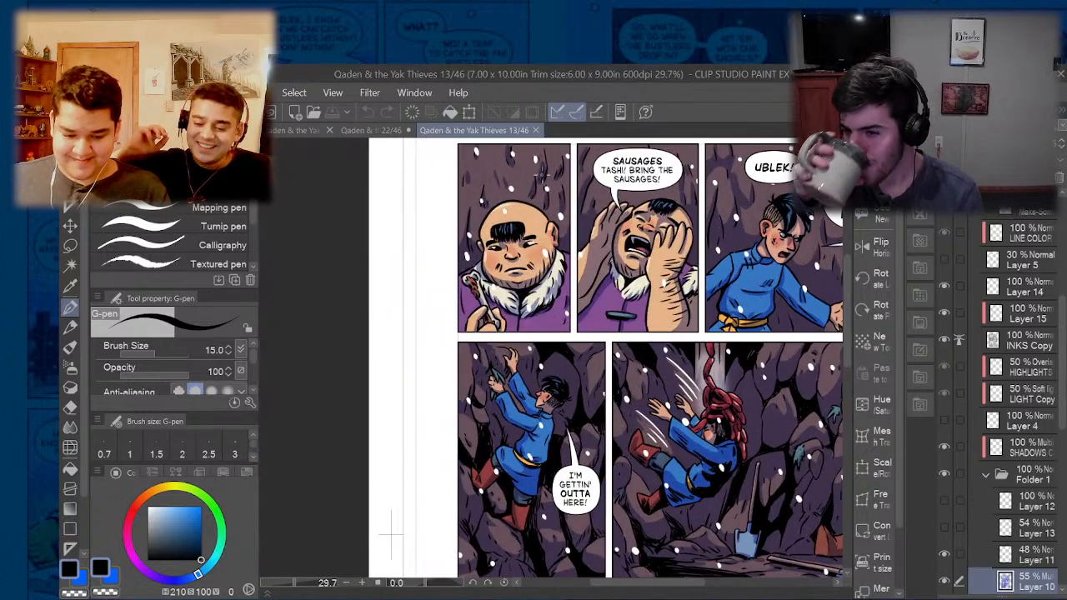
scroll(500, 218, up, 2)
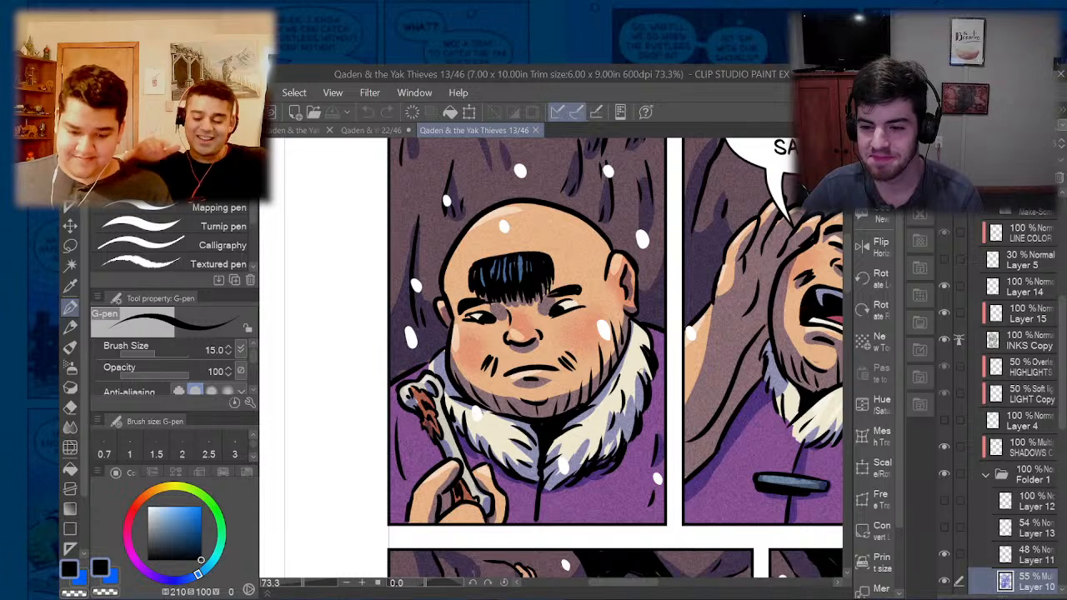
- Return to page 22 and ink the contour of the third man's forehead and cheek, redrawing the cheek line
click(367, 133)
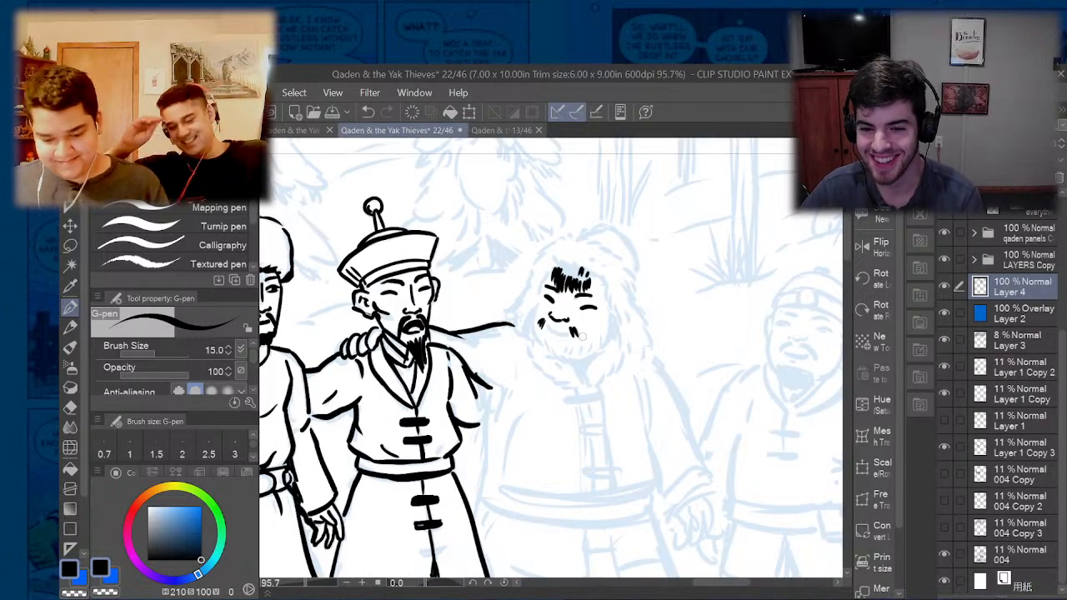
scroll(610, 321, up, 3)
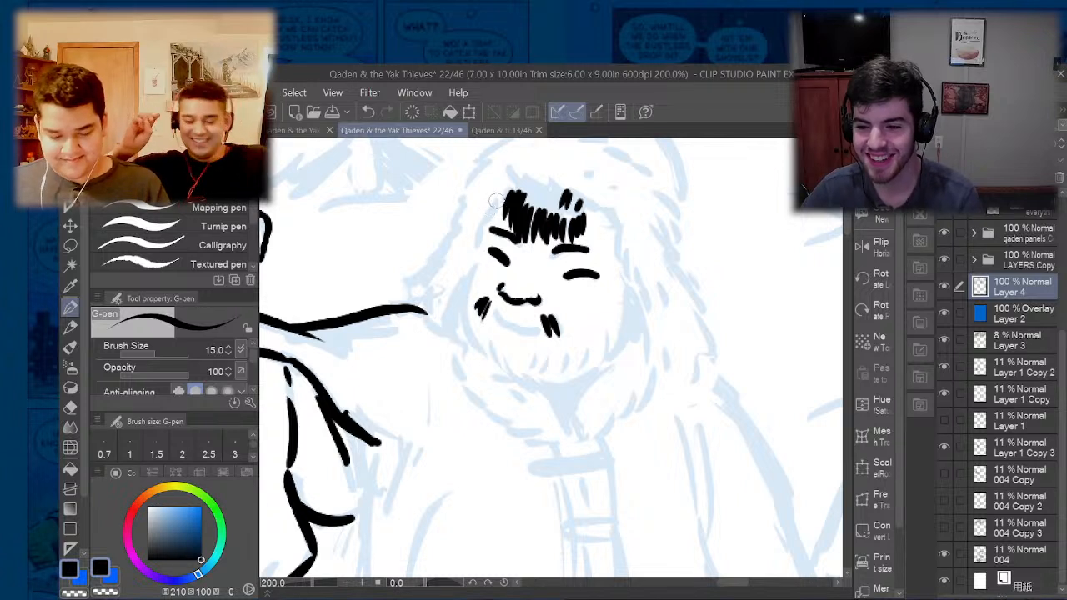
drag(494, 200, 462, 299)
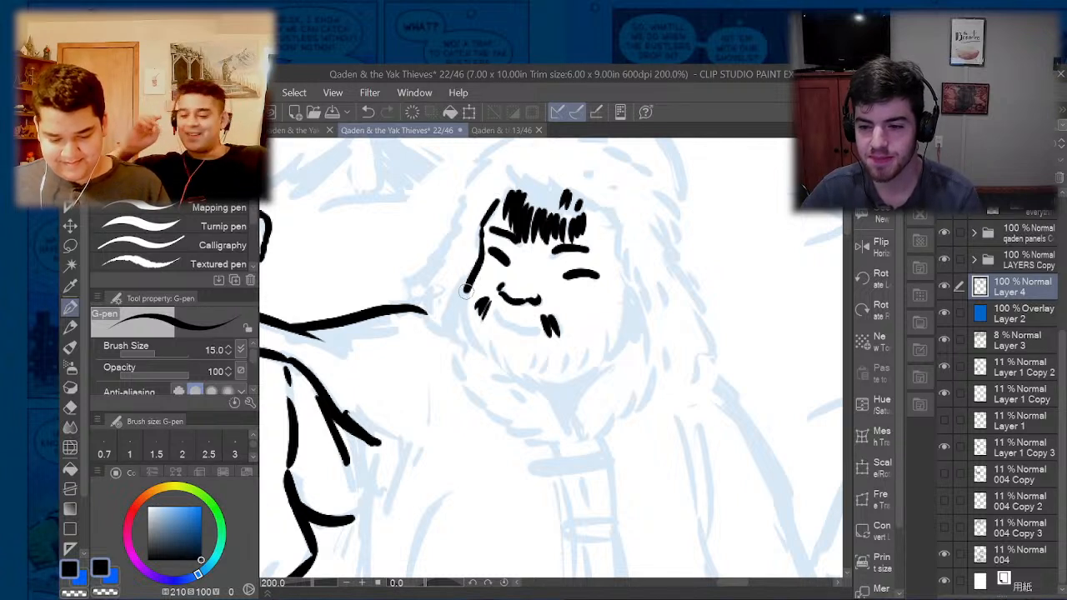
key(ctrl+z)
mouse_move(481, 224)
mouse_down()
mouse_move(460, 313)
mouse_move(480, 355)
mouse_up()
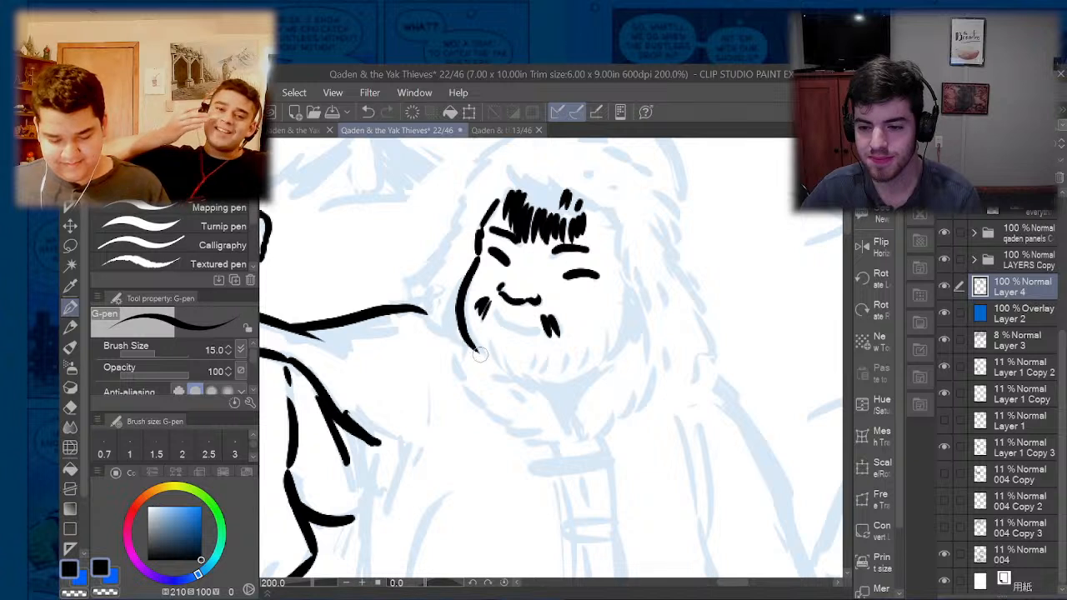
key(ctrl+z)
mouse_move(477, 257)
mouse_down()
mouse_move(460, 320)
mouse_move(483, 354)
mouse_up()
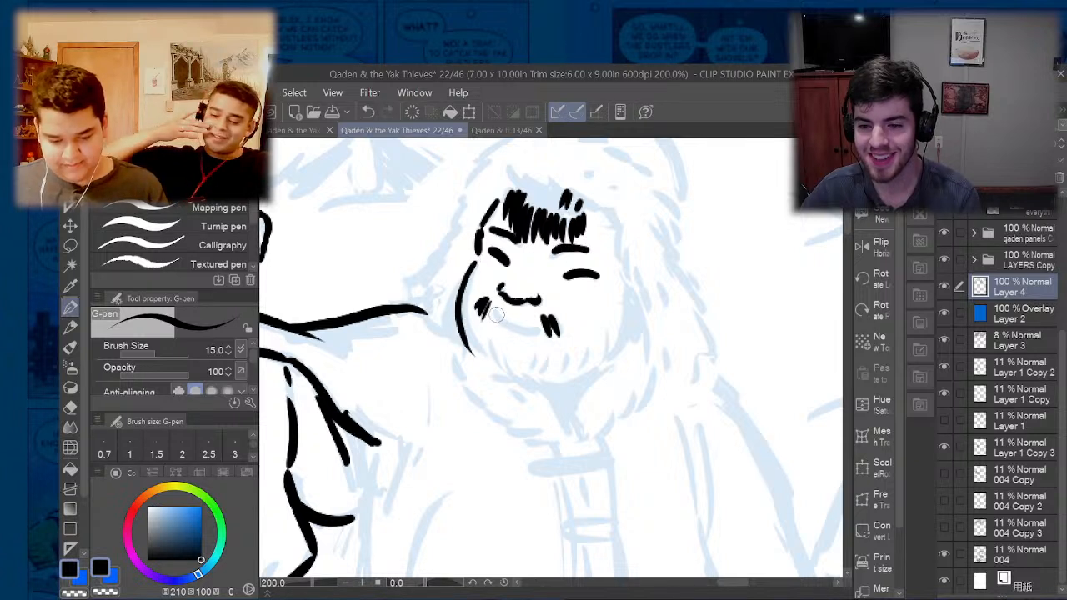
- Ink the third man's smiling mouth and the curved line of his chin and jaw
mouse_move(496, 312)
mouse_down()
mouse_move(514, 332)
mouse_move(536, 333)
mouse_move(496, 316)
mouse_move(544, 327)
mouse_up()
key(ctrl+z)
mouse_move(619, 354)
mouse_down()
mouse_move(595, 376)
mouse_move(537, 388)
mouse_move(549, 385)
mouse_move(502, 370)
mouse_up()
- Ink short beard strokes along the third man's jaw and chin, from one cheek to the other
drag(467, 330, 495, 370)
drag(611, 327, 614, 359)
drag(594, 360, 584, 376)
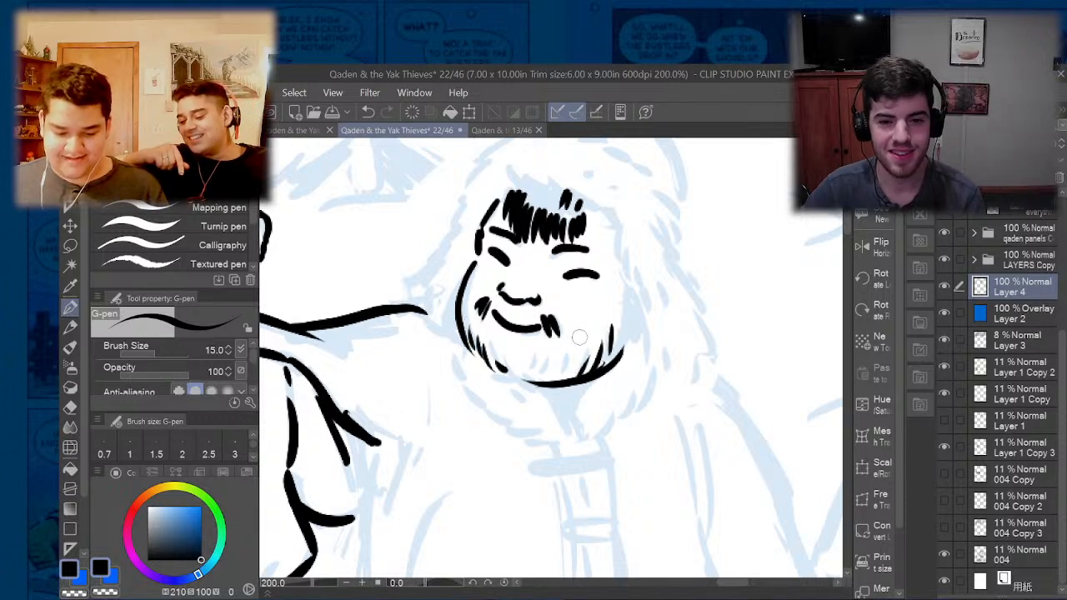
drag(584, 334, 574, 372)
drag(568, 350, 556, 379)
drag(549, 360, 524, 382)
drag(494, 351, 503, 372)
drag(510, 348, 515, 373)
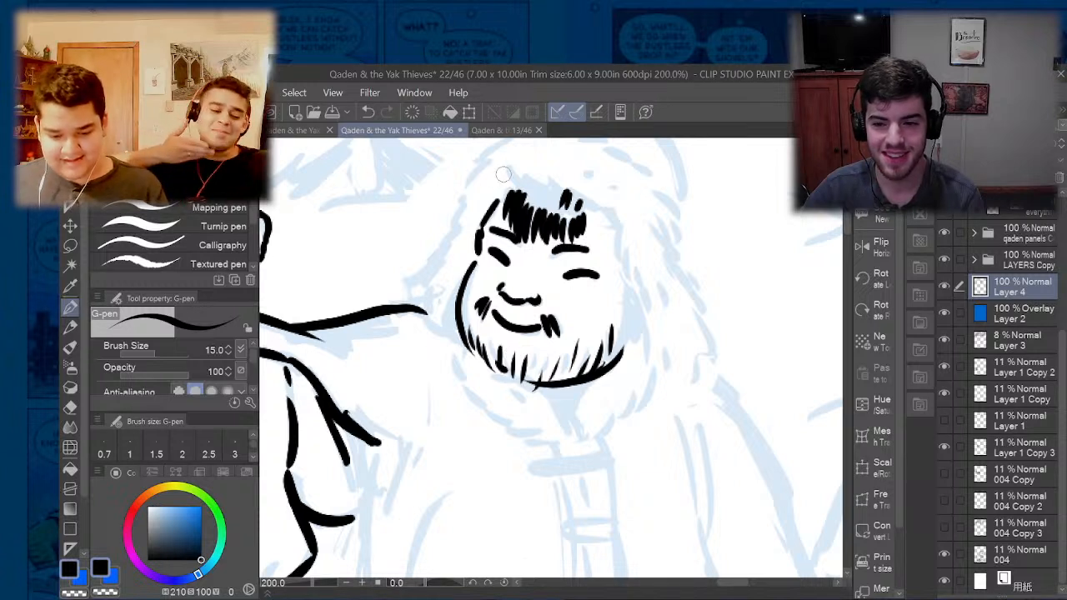
- Ink the hood's fur fringe over the third man's forehead and its tufted outer edge around the head
mouse_move(504, 173)
mouse_down()
mouse_move(523, 192)
mouse_move(610, 216)
mouse_up()
scroll(539, 286, down, 3)
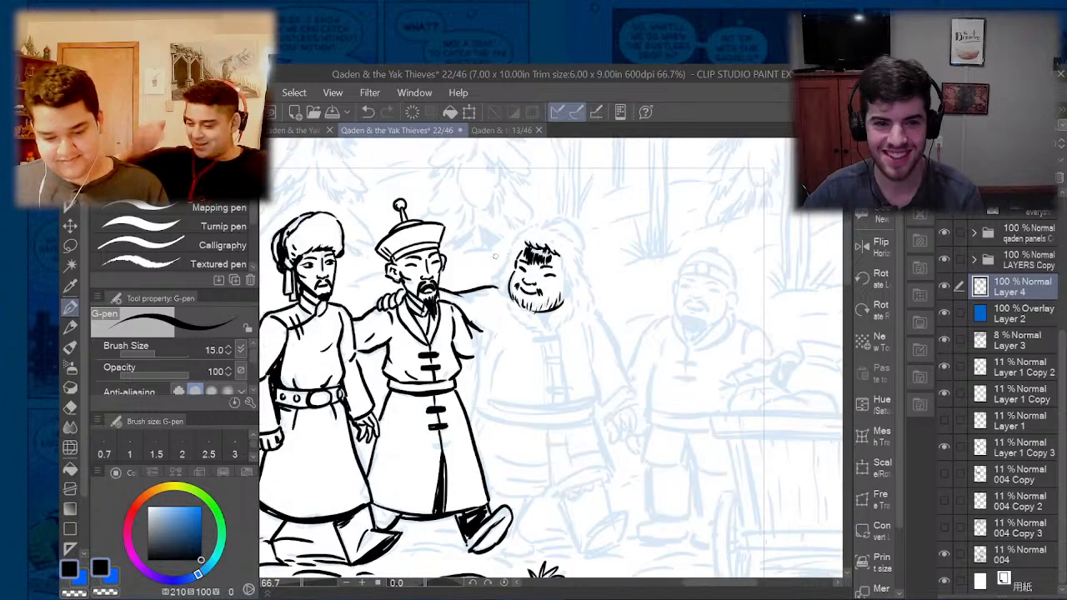
scroll(514, 257, up, 3)
mouse_move(529, 219)
mouse_down()
mouse_move(491, 288)
mouse_move(498, 299)
mouse_move(477, 308)
mouse_move(471, 334)
mouse_move(494, 357)
mouse_up()
drag(632, 214, 653, 235)
mouse_move(531, 207)
mouse_down()
mouse_move(581, 178)
mouse_move(600, 180)
mouse_move(668, 217)
mouse_move(695, 252)
mouse_up()
drag(687, 244, 723, 283)
drag(713, 294, 723, 314)
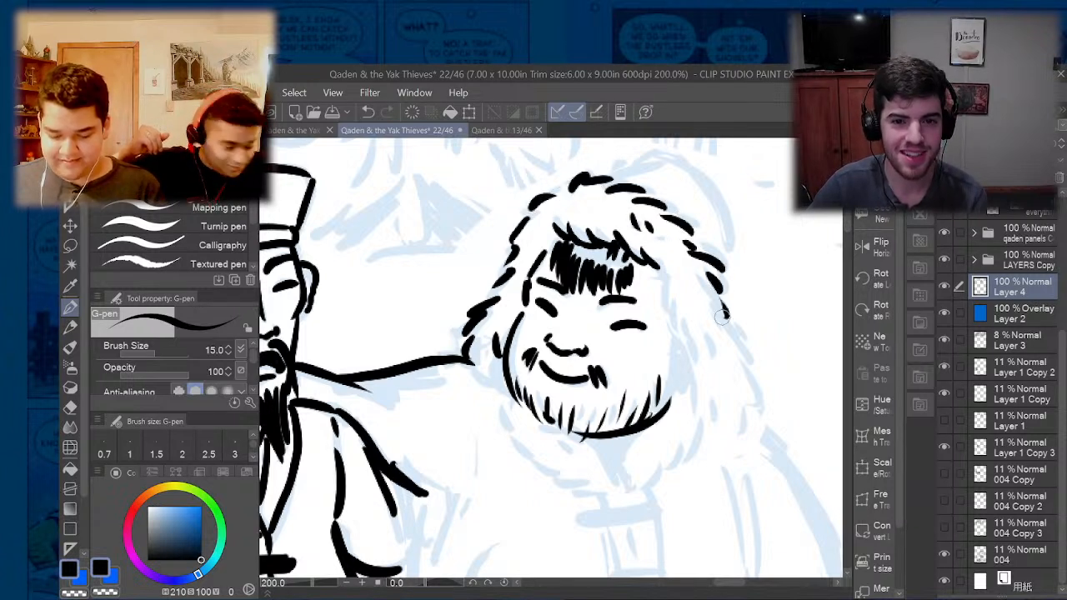
- Ink the hood's inner fur edge beside the third man's cheek and extend both fur edges down to the shoulder
drag(657, 267, 677, 342)
mouse_move(676, 287)
mouse_down()
mouse_move(682, 313)
mouse_move(684, 274)
mouse_move(677, 336)
mouse_move(691, 353)
mouse_move(690, 330)
mouse_move(666, 334)
mouse_move(687, 368)
mouse_up()
drag(721, 312, 755, 372)
drag(745, 372, 760, 403)
mouse_move(685, 364)
mouse_down()
mouse_move(689, 392)
mouse_move(714, 412)
mouse_up()
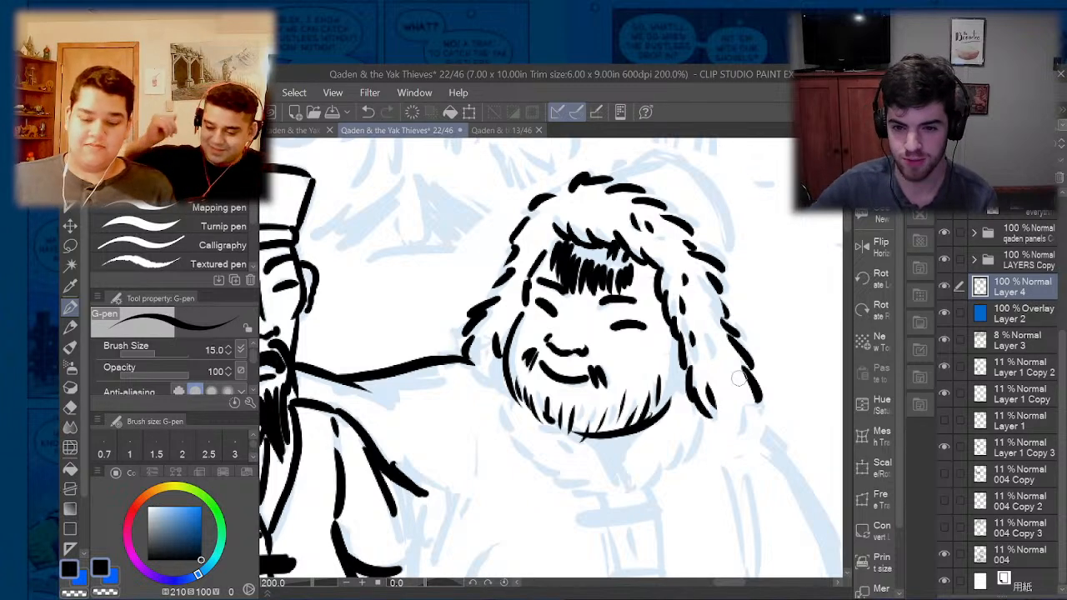
scroll(583, 255, down, 3)
scroll(557, 256, up, 1)
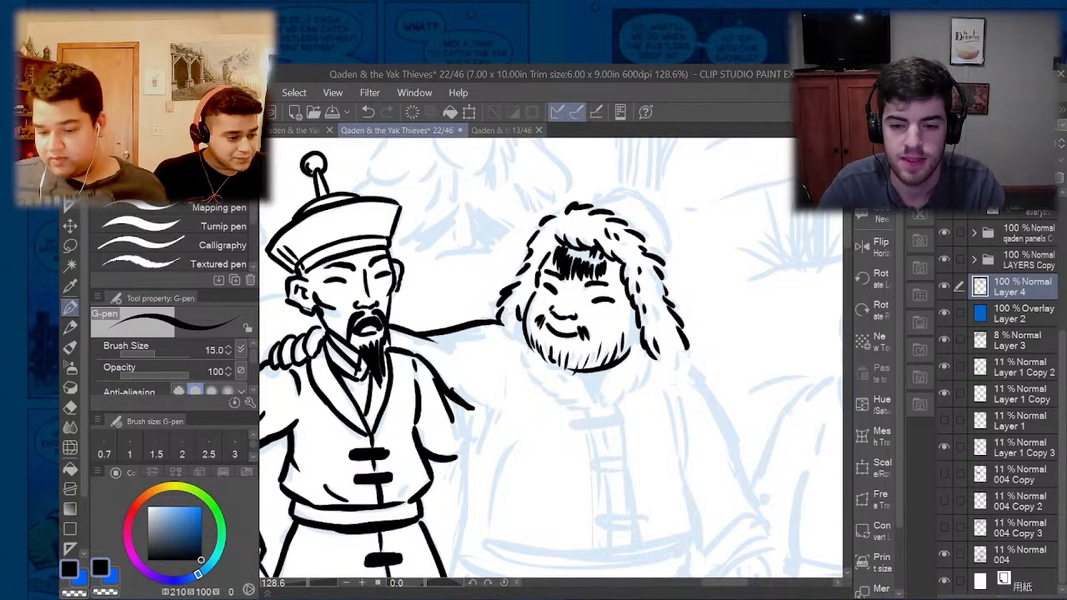
- Make page 22's lettering and speech balloons visible and examine how they sit over the panels
scroll(461, 224, down, 1)
scroll(461, 224, down, 7)
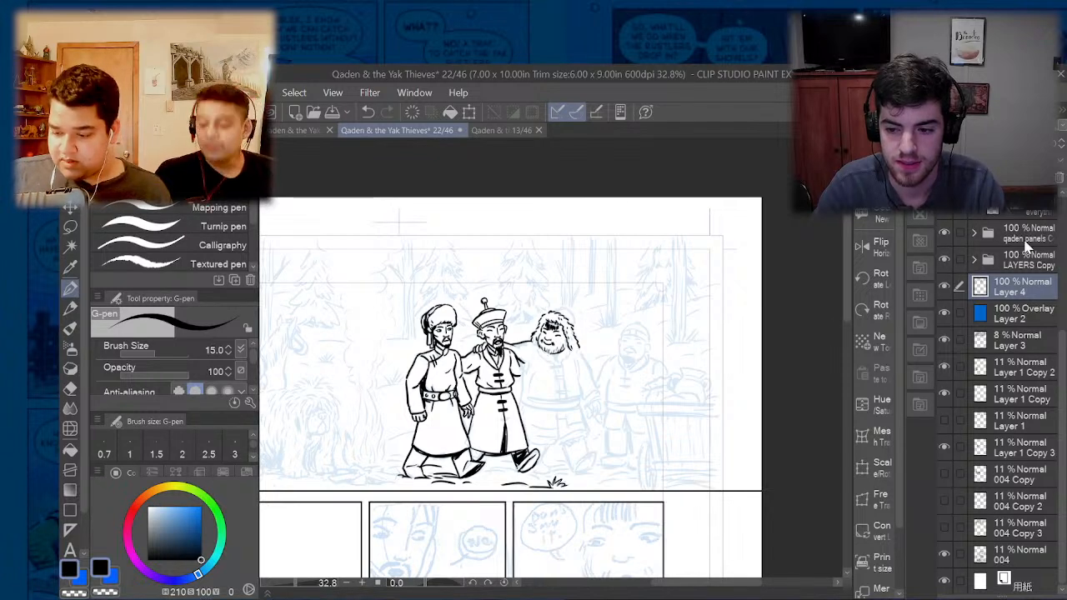
click(1026, 242)
click(1027, 266)
scroll(1025, 267, up, 5)
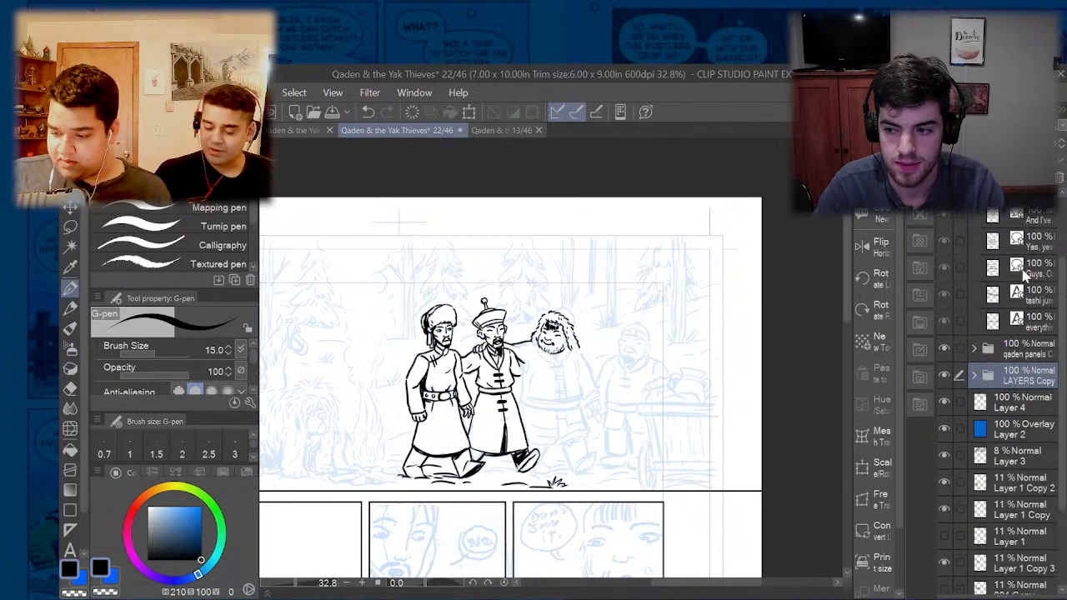
click(1019, 202)
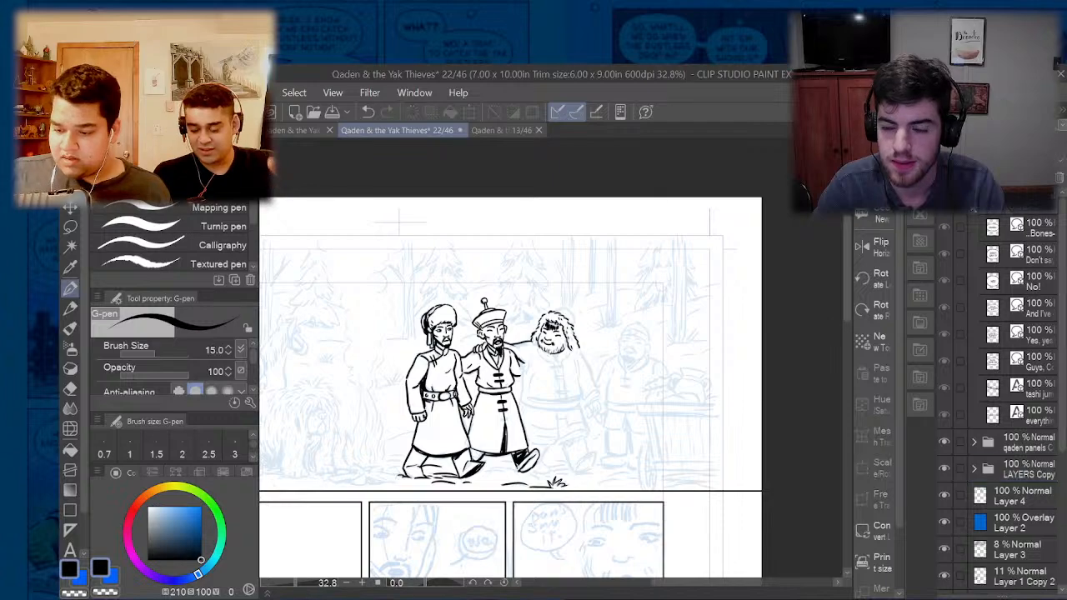
click(944, 201)
scroll(614, 242, down, 4)
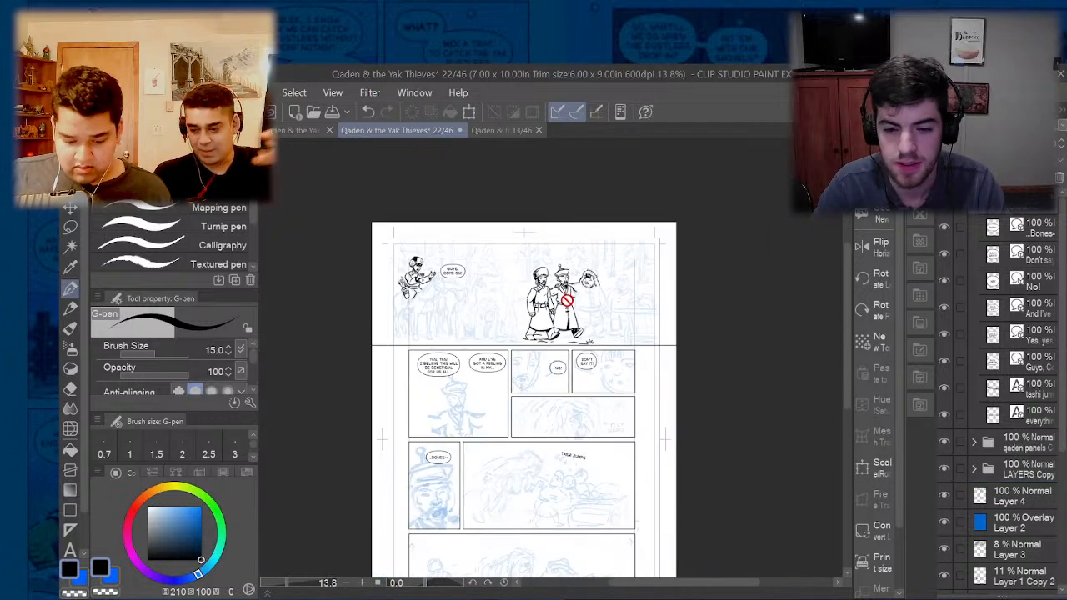
scroll(456, 383, up, 3)
scroll(406, 320, up, 4)
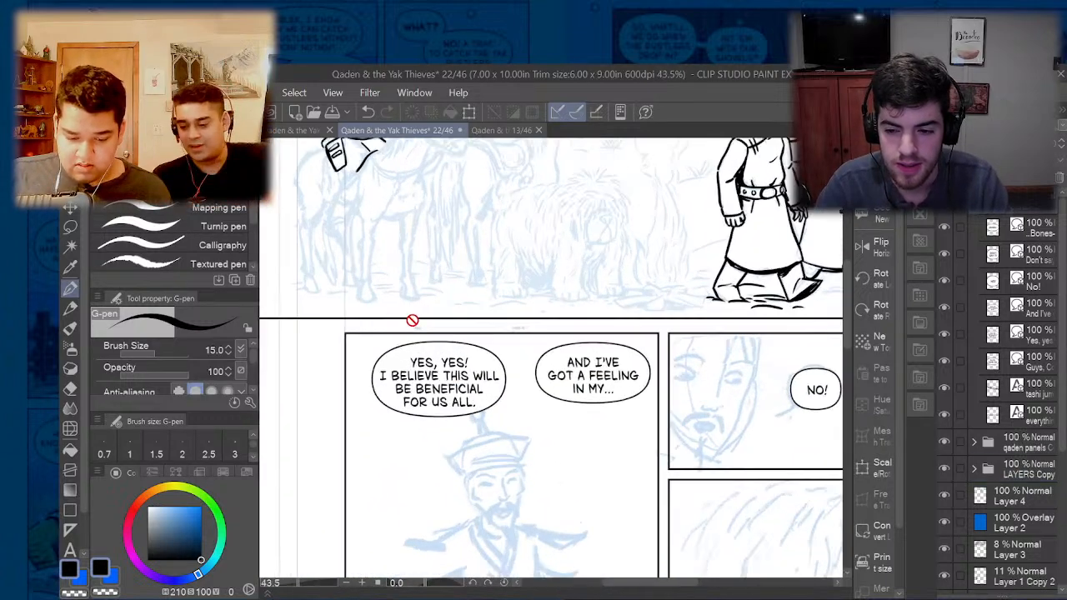
scroll(517, 324, down, 2)
scroll(556, 339, down, 3)
scroll(608, 407, up, 3)
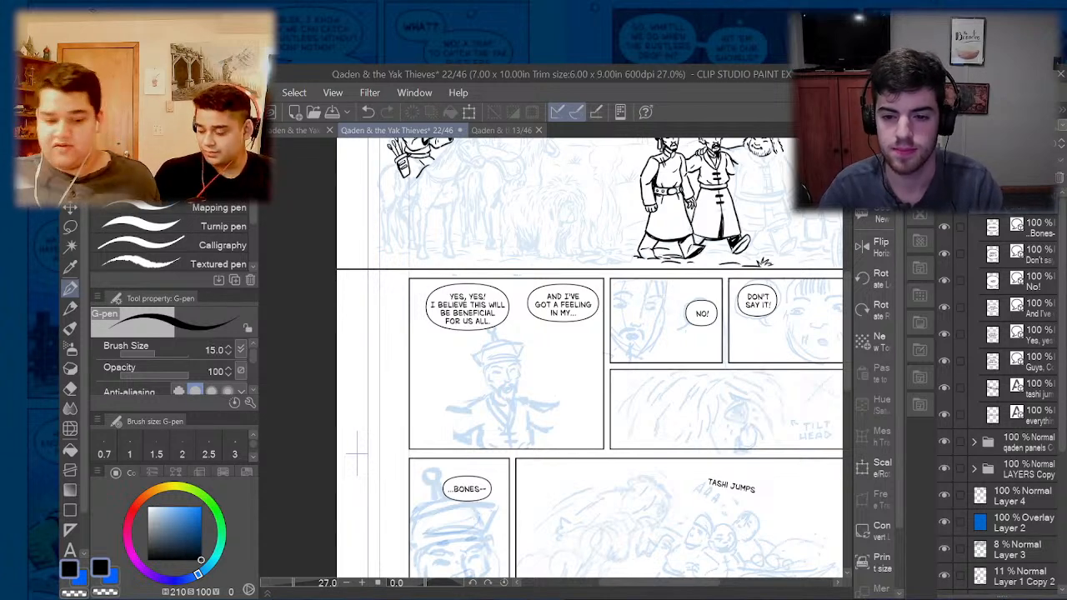
- Switch the drawing colour to blue and open page 23 from the comic's page overview
click(122, 574)
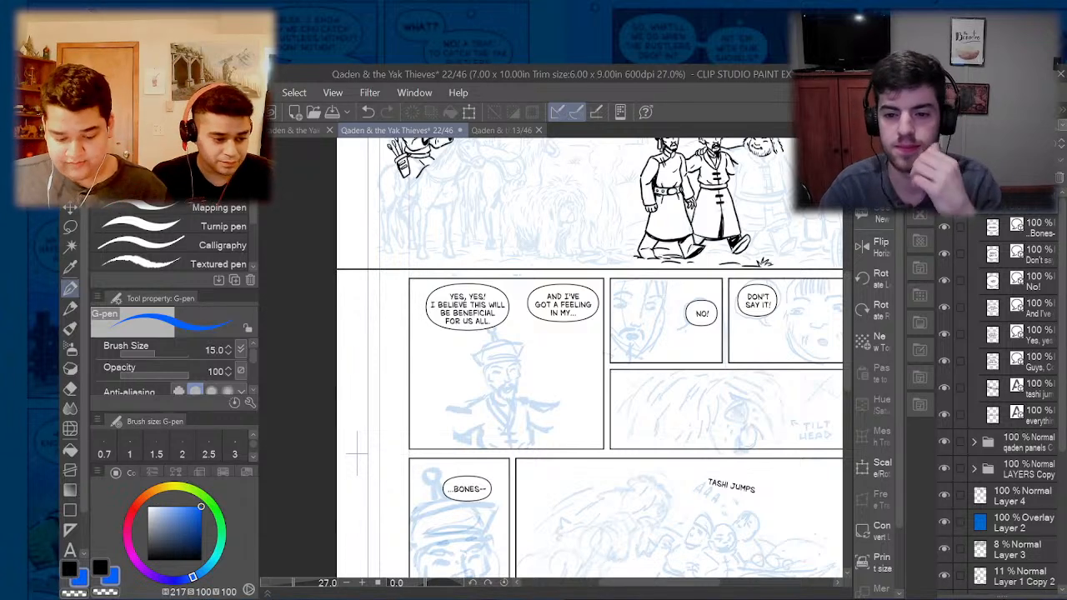
click(494, 132)
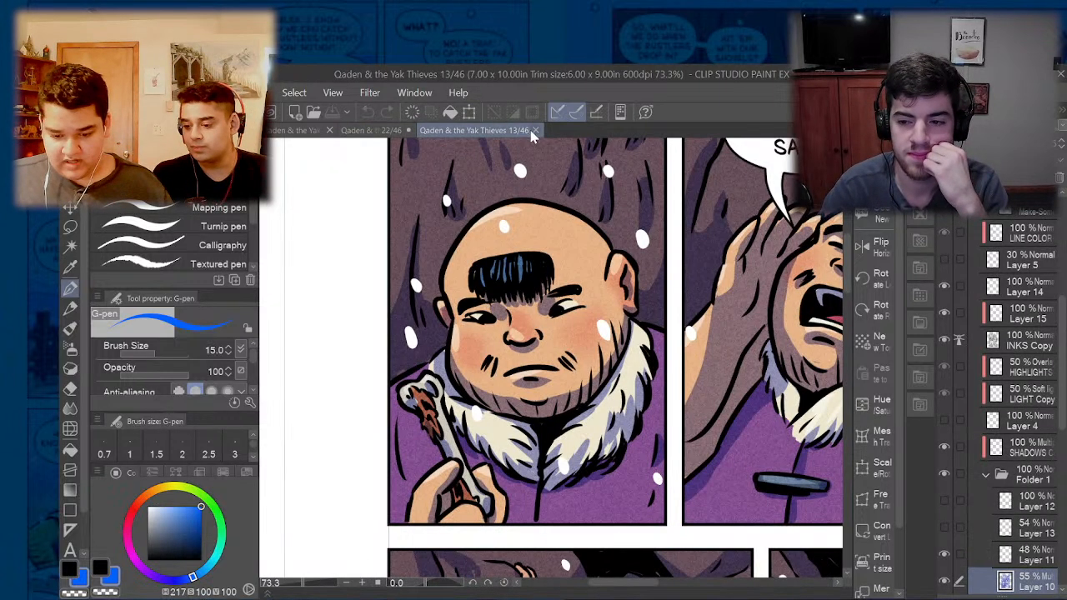
click(311, 136)
click(476, 131)
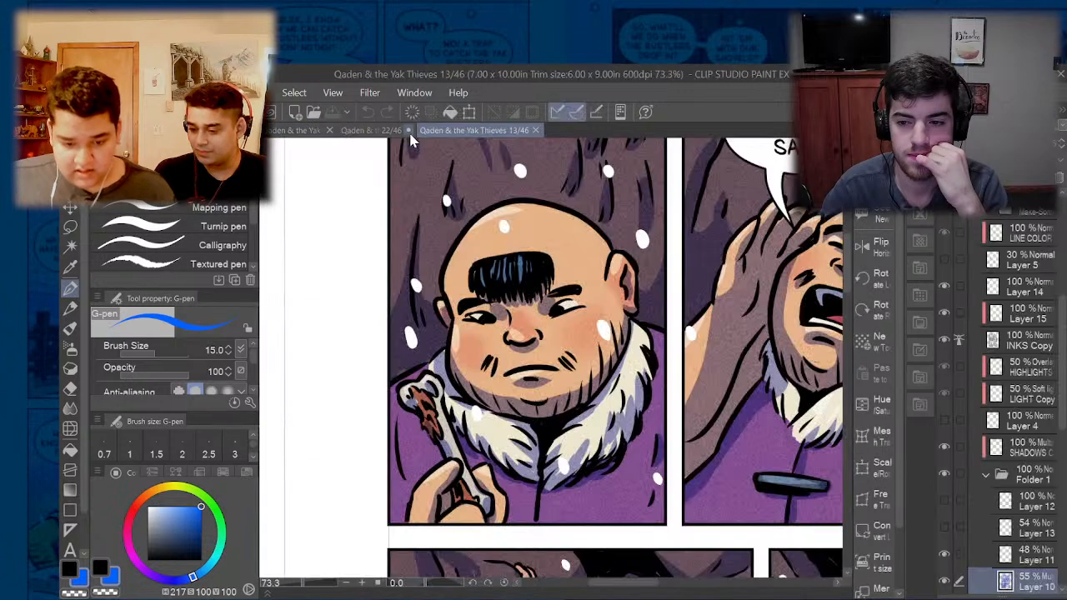
click(371, 132)
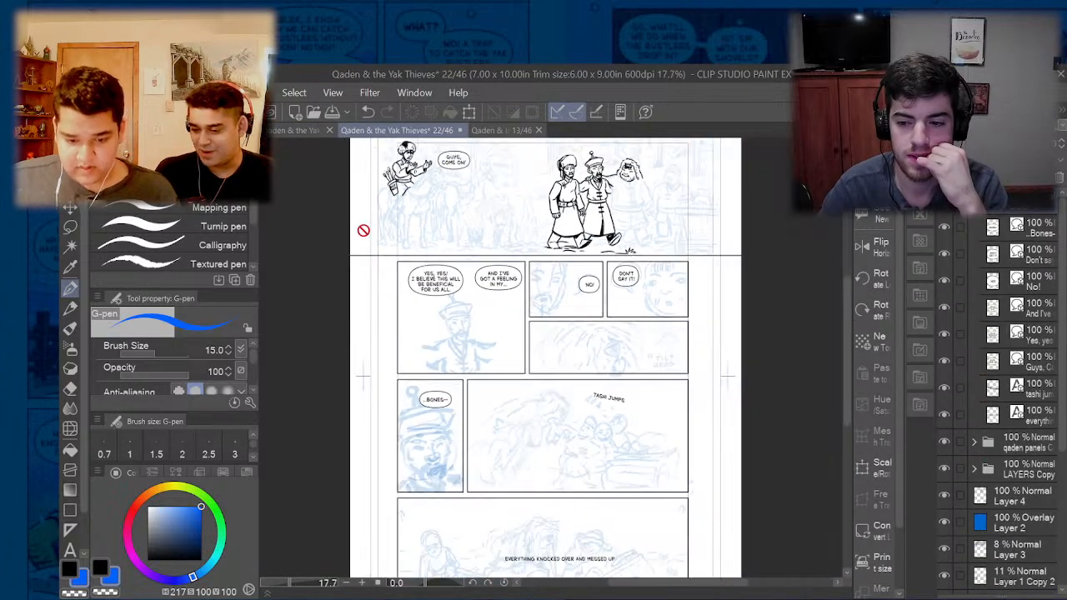
click(302, 133)
scroll(631, 280, down, 3)
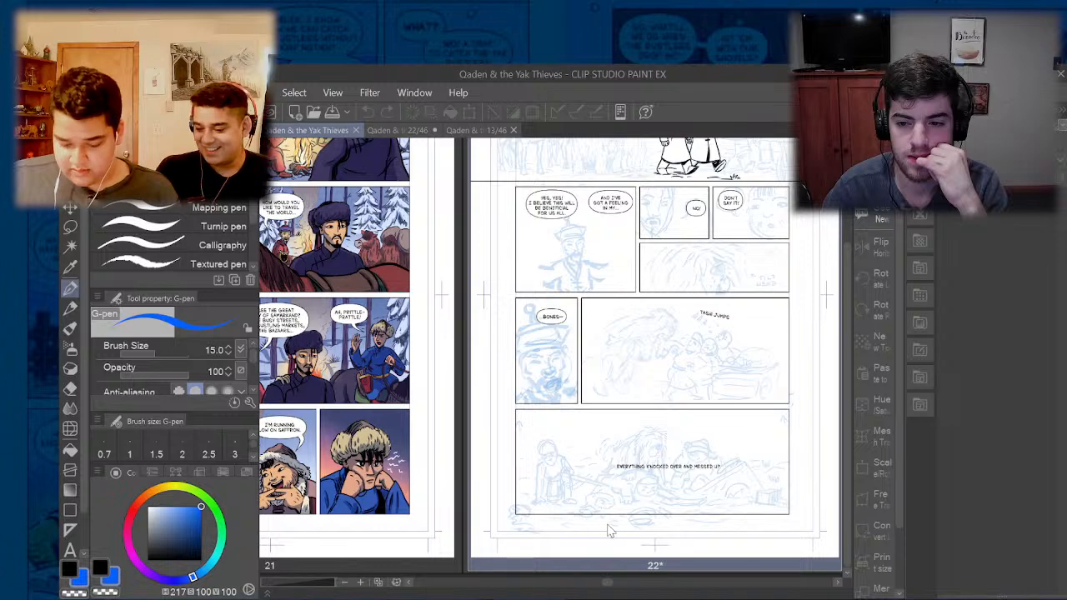
drag(609, 581, 620, 583)
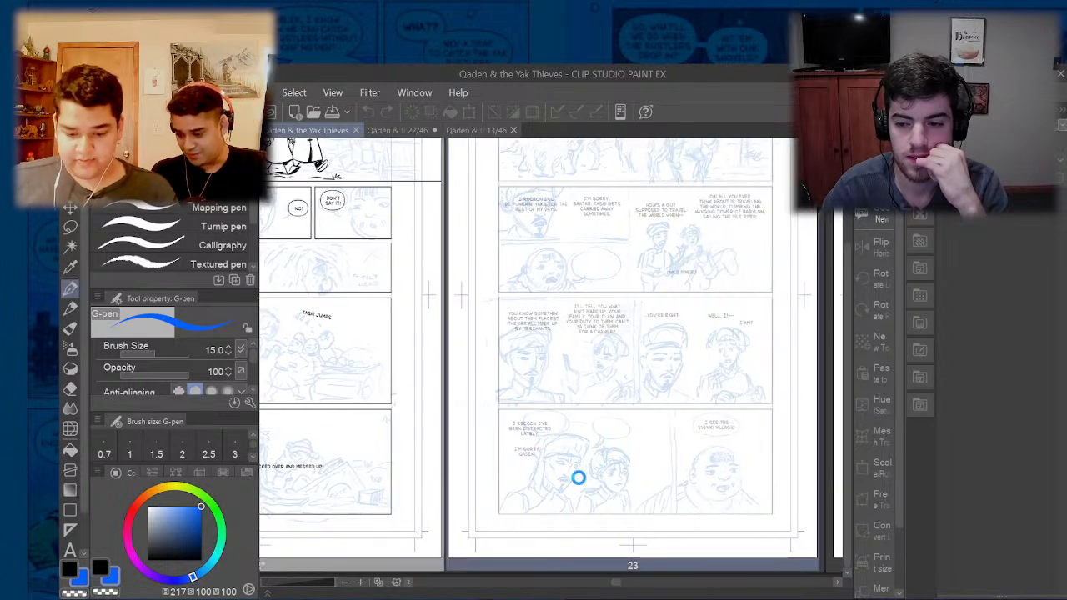
double_click(578, 478)
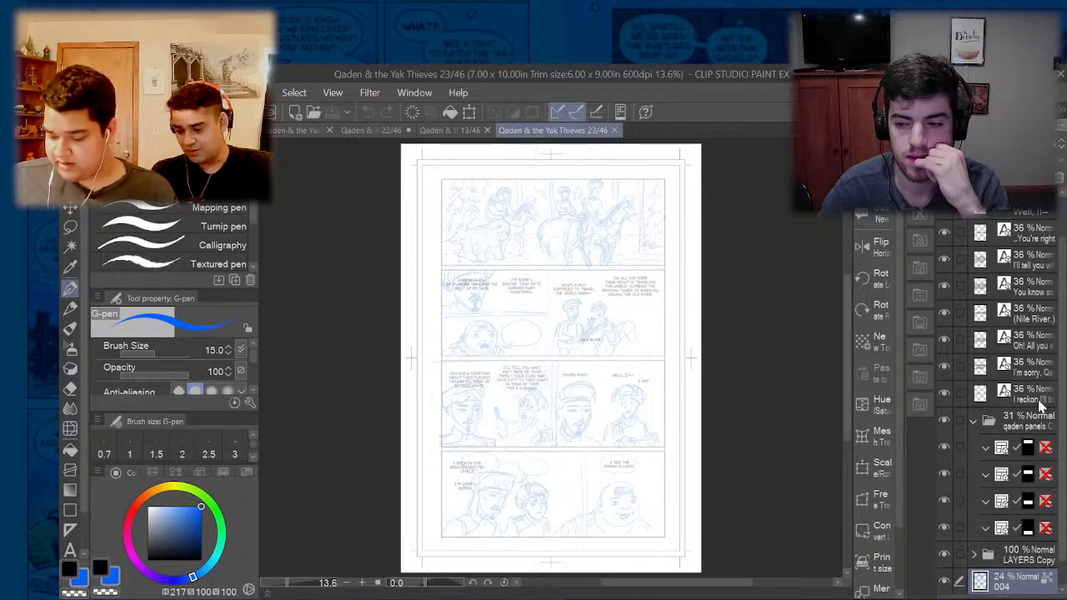
- Raise page 23's blue pencil layer 004 to 100% opacity and examine the sketches in the upper panels
click(1008, 145)
drag(1009, 145, 1044, 144)
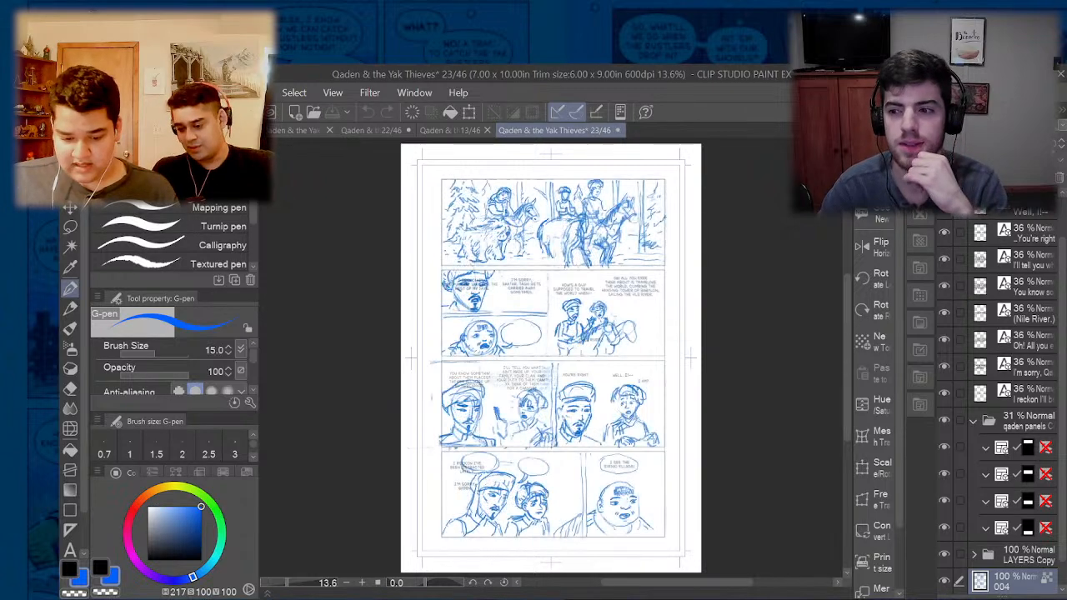
scroll(548, 205, up, 4)
scroll(547, 201, up, 3)
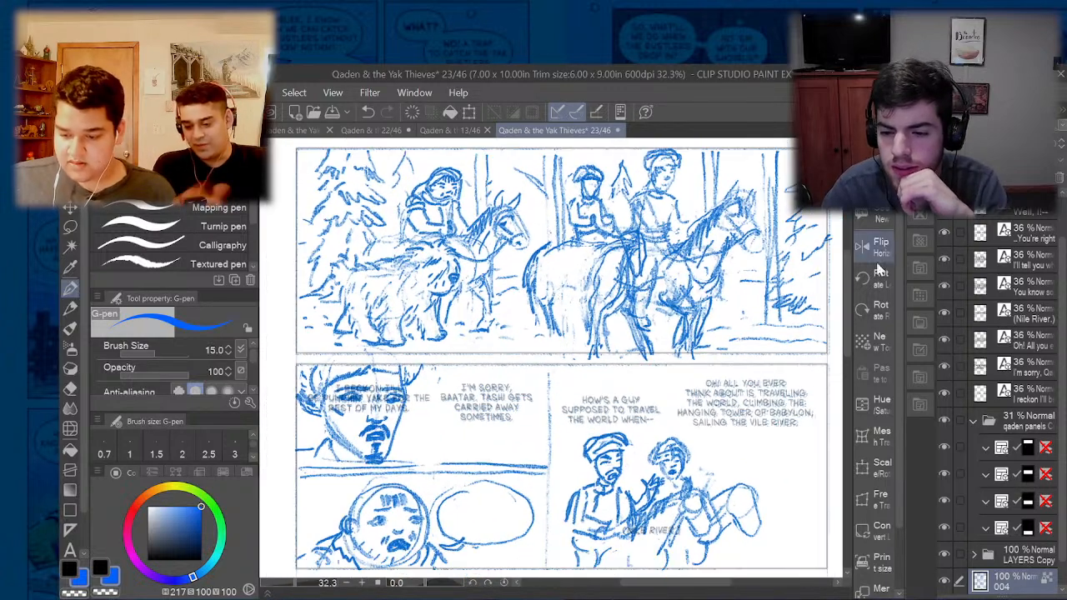
mouse_move(844, 277)
mouse_down()
mouse_move(838, 381)
mouse_move(835, 275)
mouse_up()
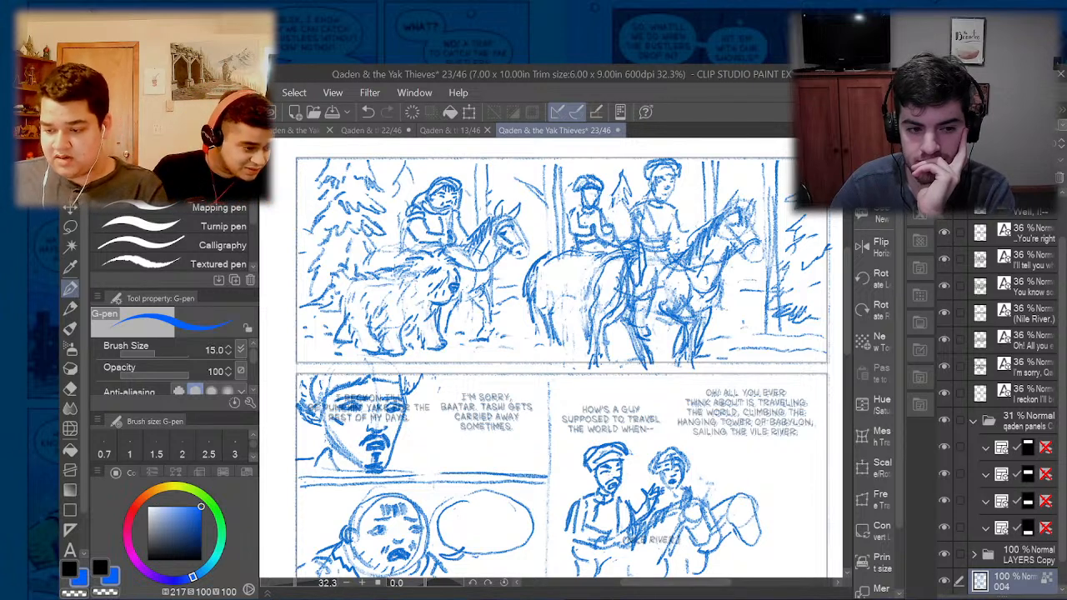
- Set the opacity of page 23's blue pencil layer 004 to 38%
click(990, 143)
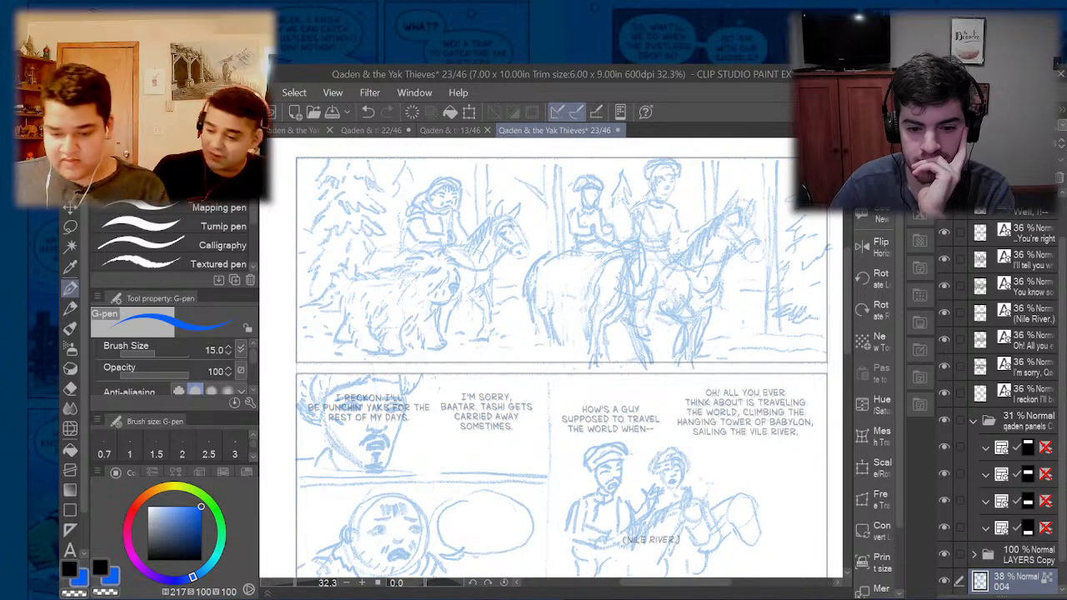
scroll(464, 269, up, 2)
scroll(464, 269, down, 1)
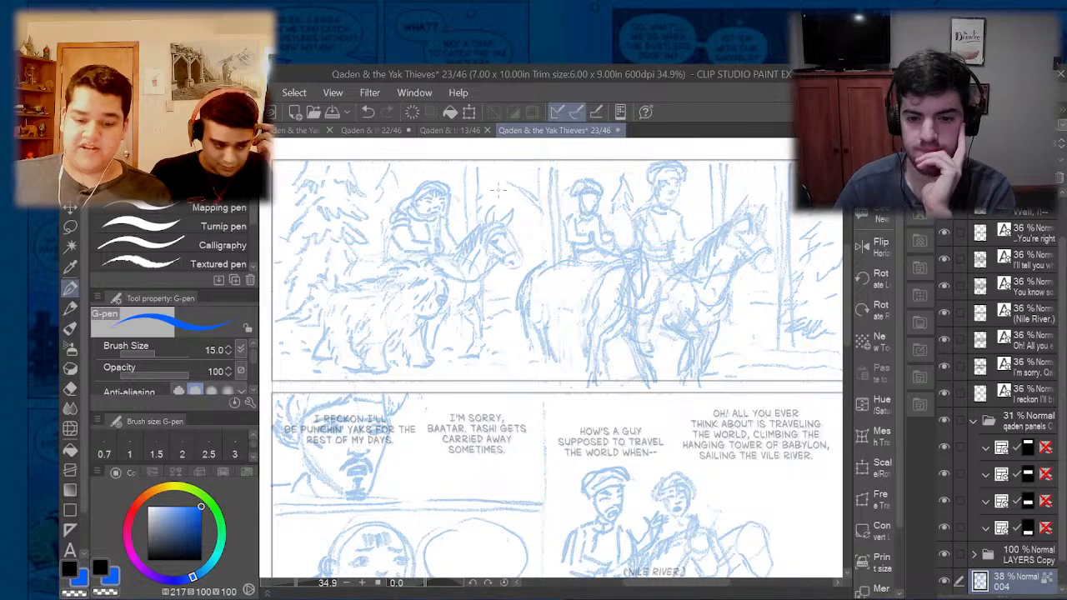
- Check the page 13 reference again and return to the first panel of page 22
click(450, 131)
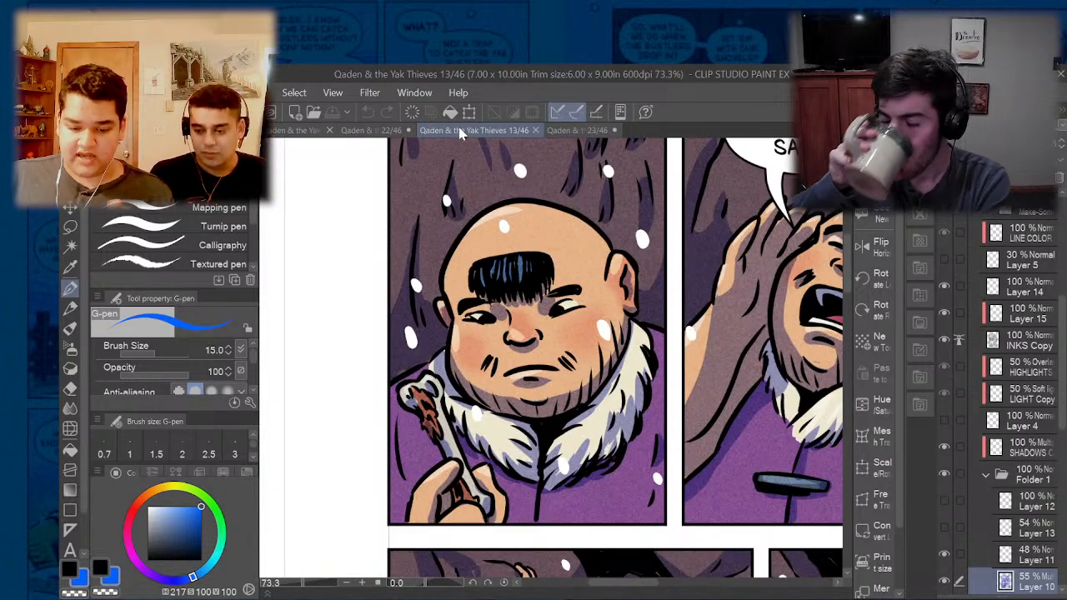
click(375, 131)
scroll(411, 171, up, 6)
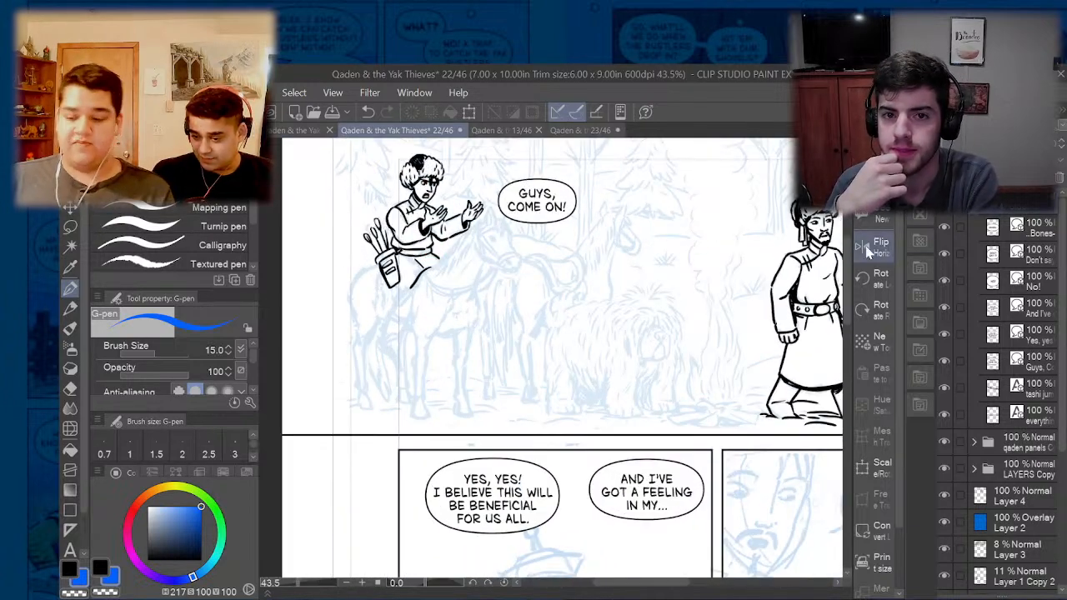
- Toggle Layer 3's visibility off and on to check which first-panel pencils it holds
scroll(1064, 312, down, 2)
scroll(1065, 313, down, 5)
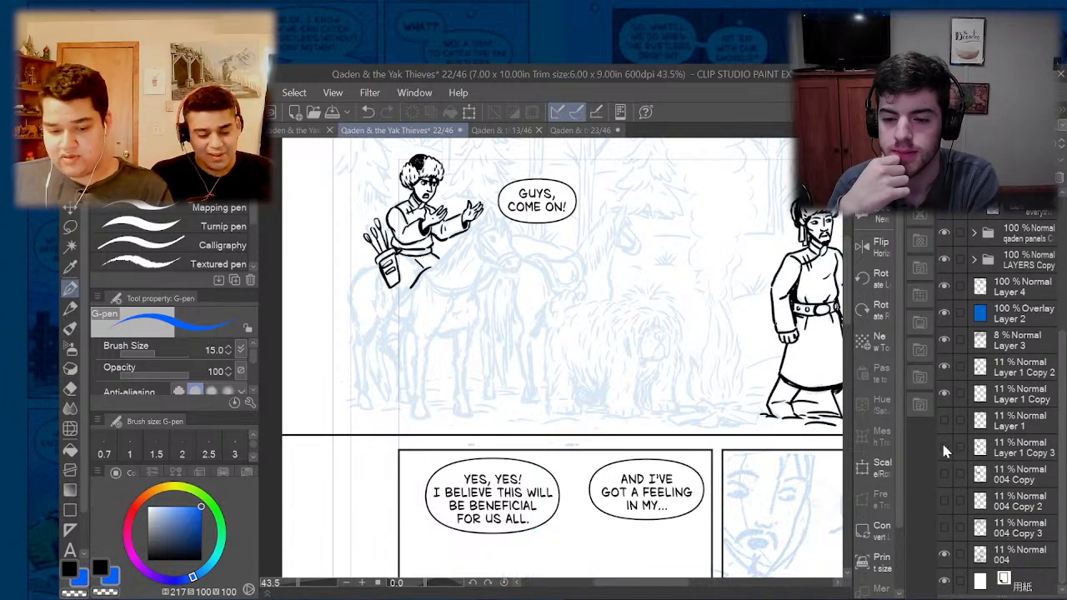
click(945, 340)
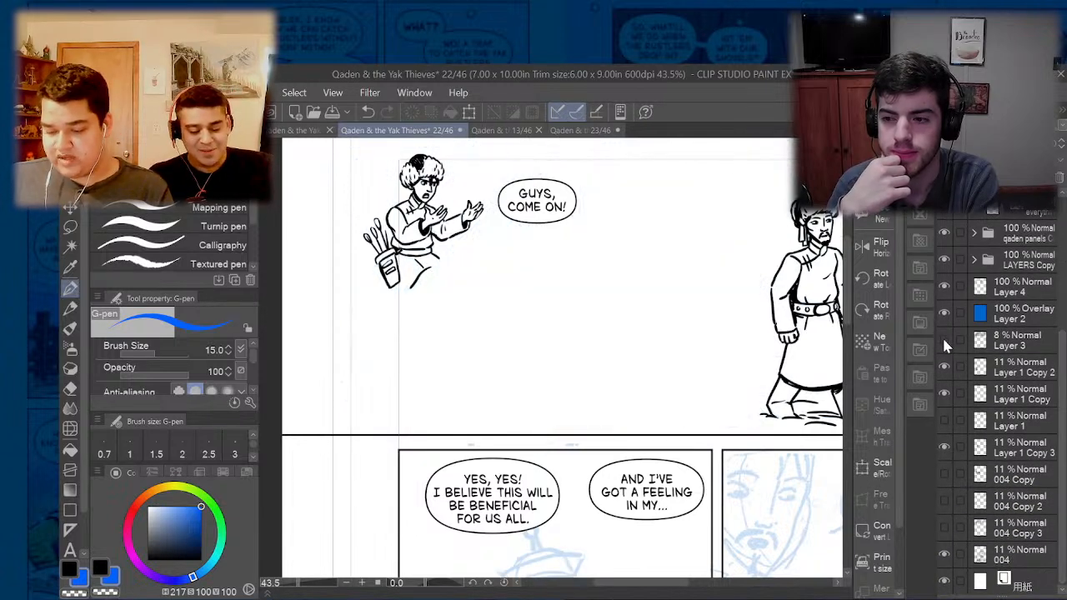
click(944, 340)
click(1013, 340)
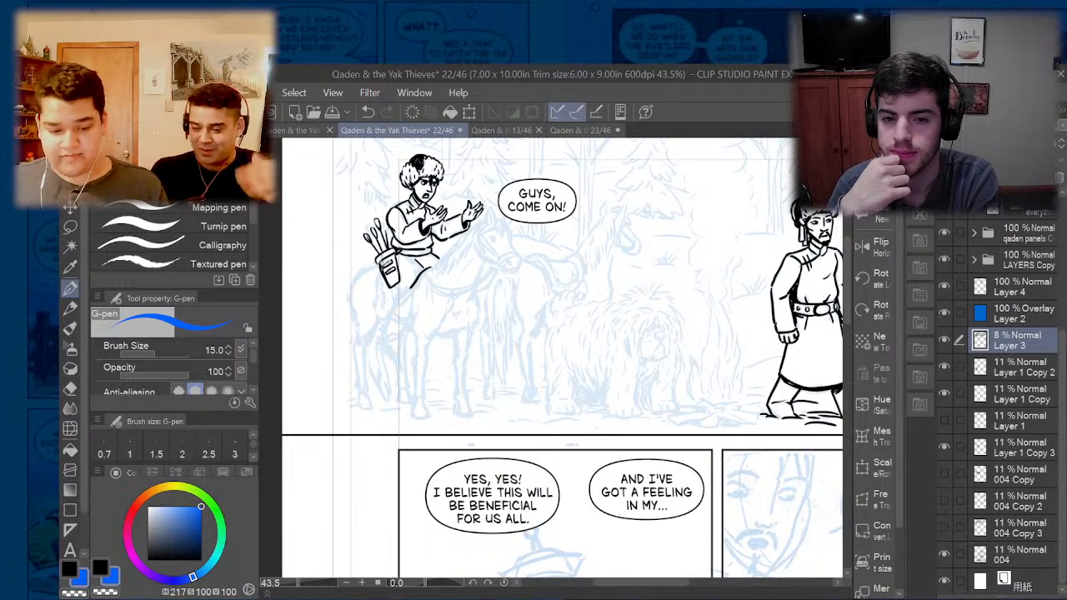
scroll(397, 275, up, 3)
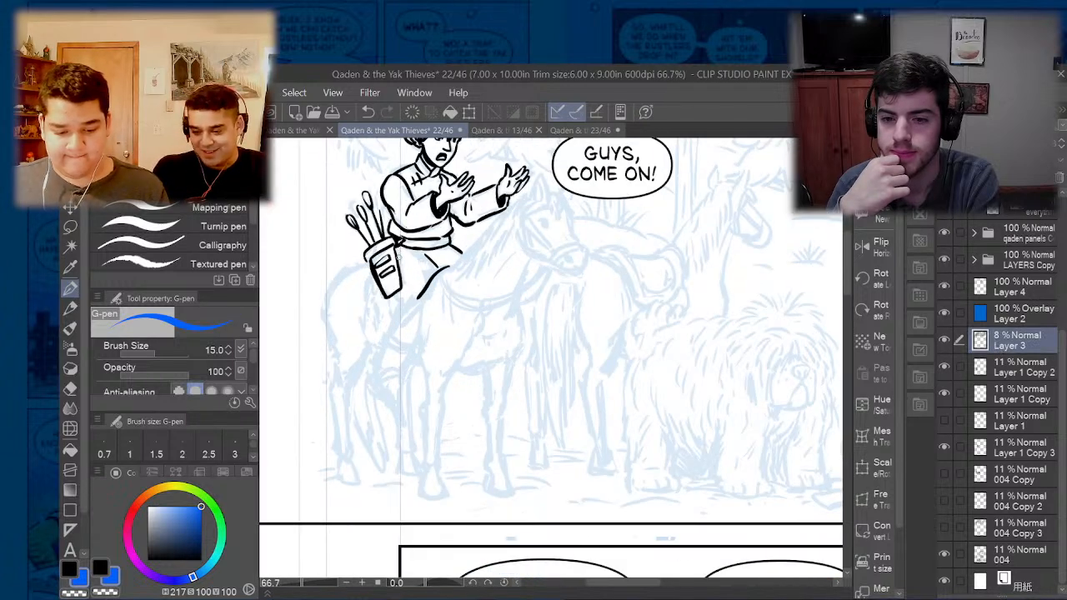
- Make Layer 4 the active inking layer and switch the drawing colour from blue to black
click(1009, 286)
scroll(400, 252, up, 3)
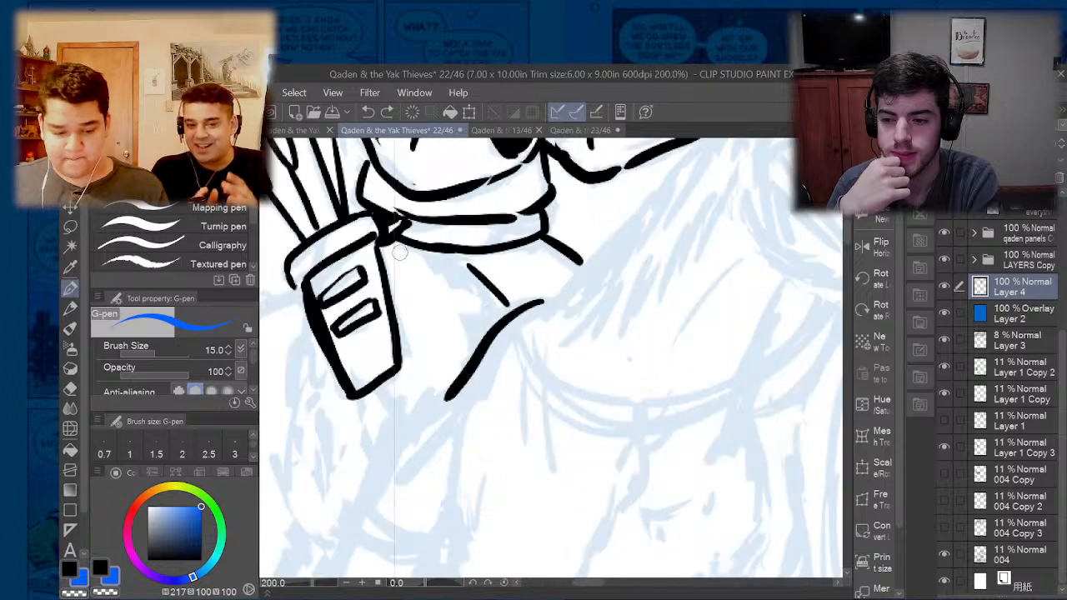
drag(404, 245, 458, 246)
key(ctrl+z)
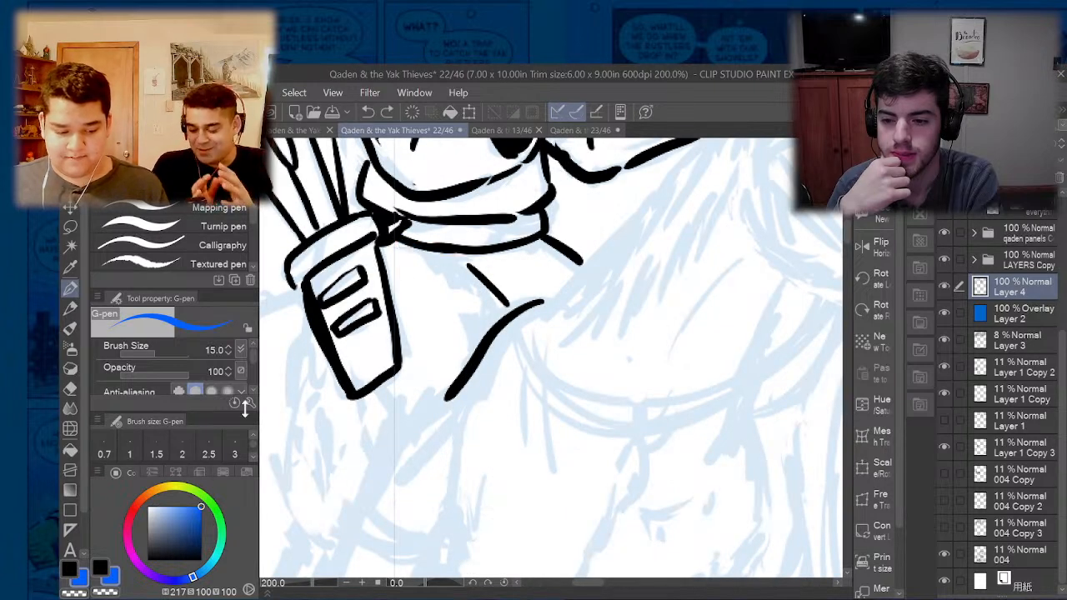
click(188, 538)
click(200, 560)
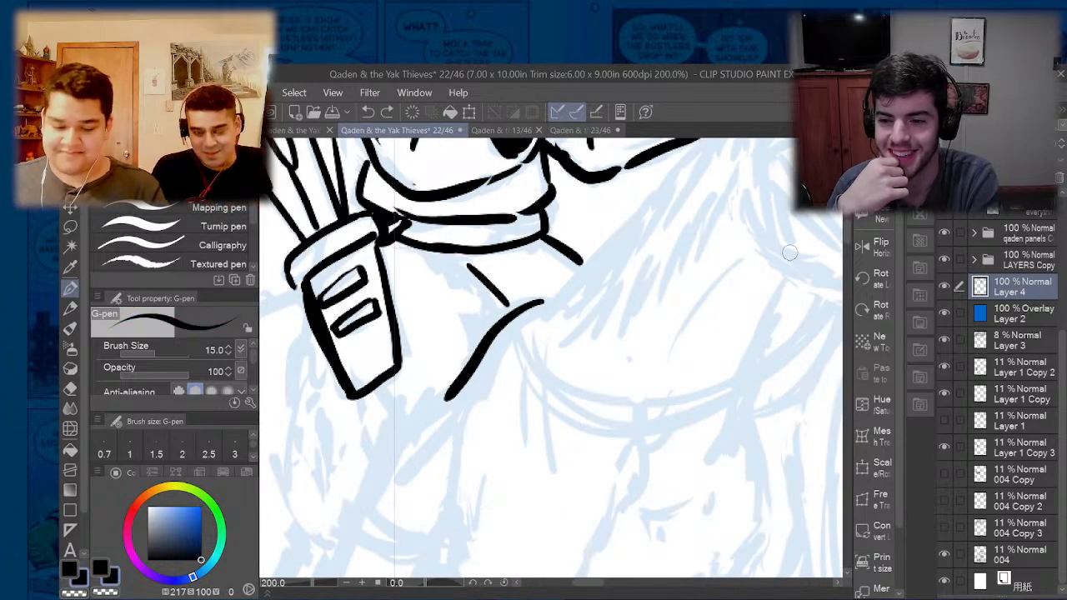
- Thicken the young archer's lower sash line, the inner edge of his quiver and the fold at his waist
drag(389, 242, 475, 247)
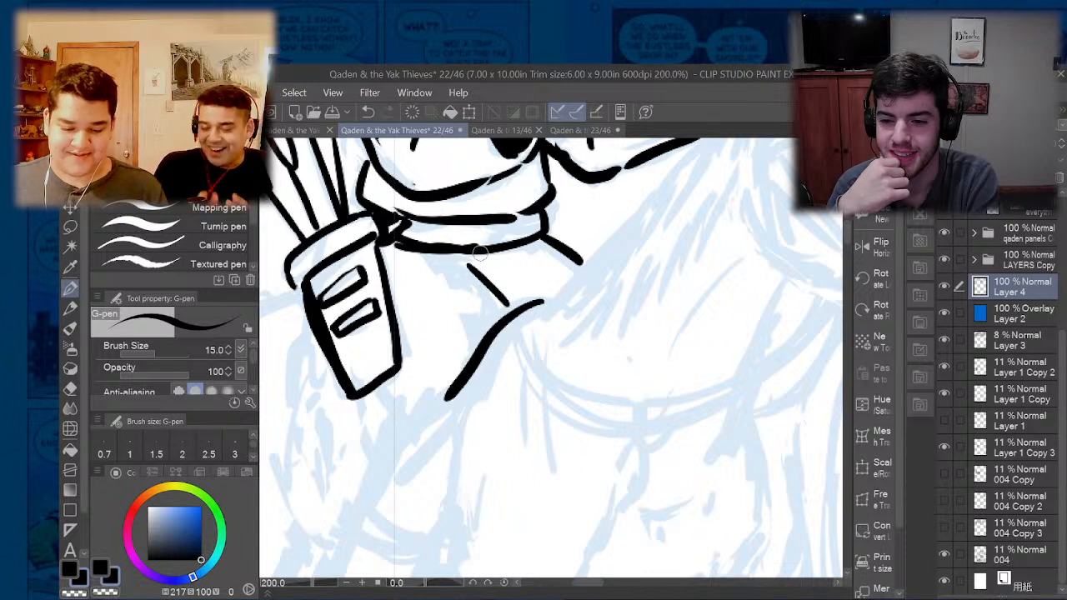
key(ctrl+z)
drag(400, 243, 480, 254)
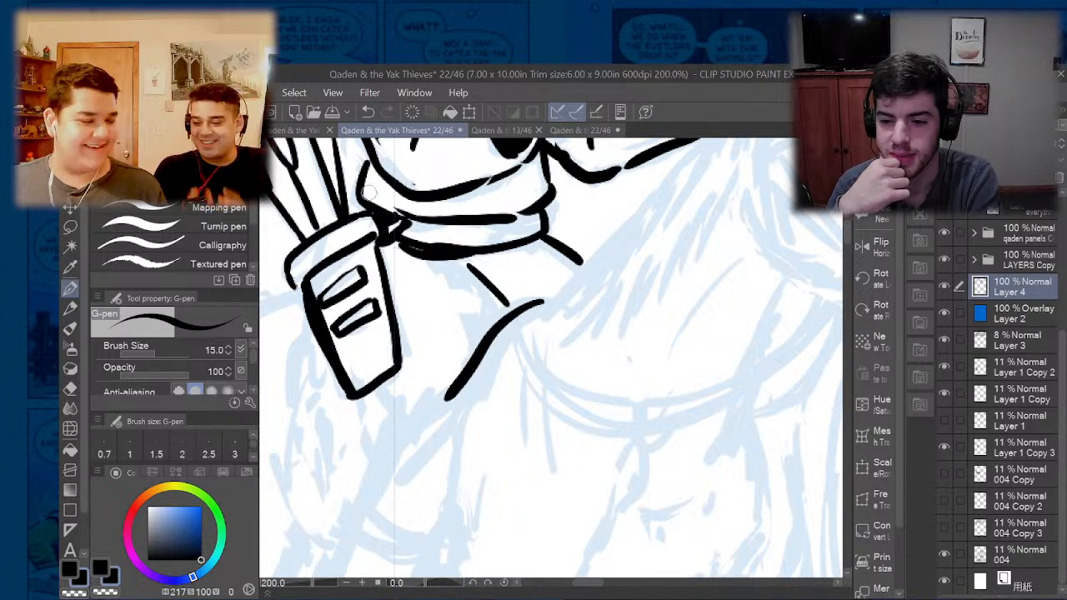
drag(389, 241, 404, 360)
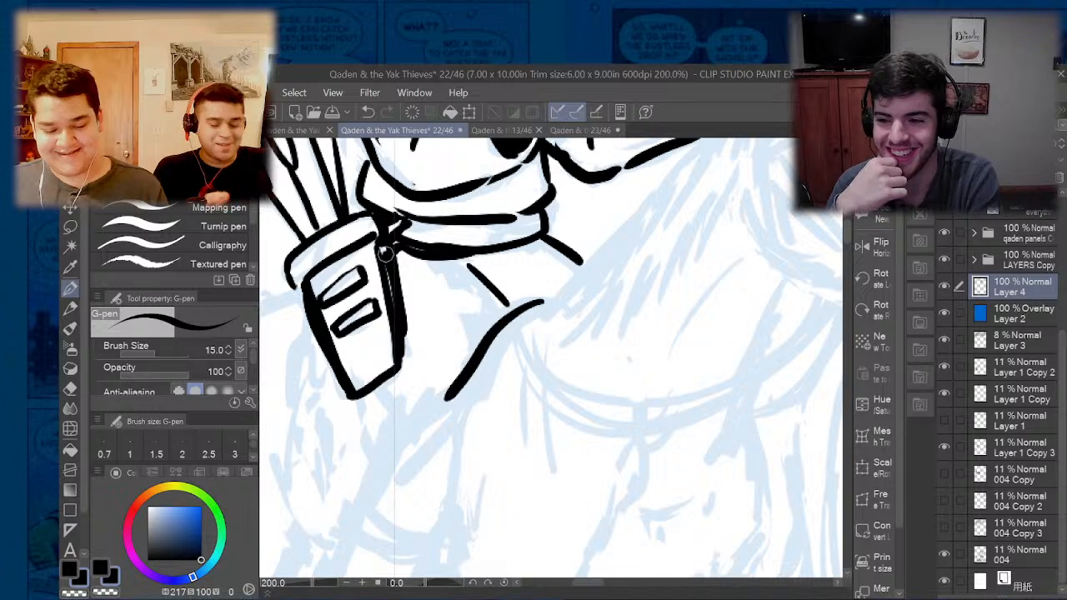
drag(371, 171, 389, 192)
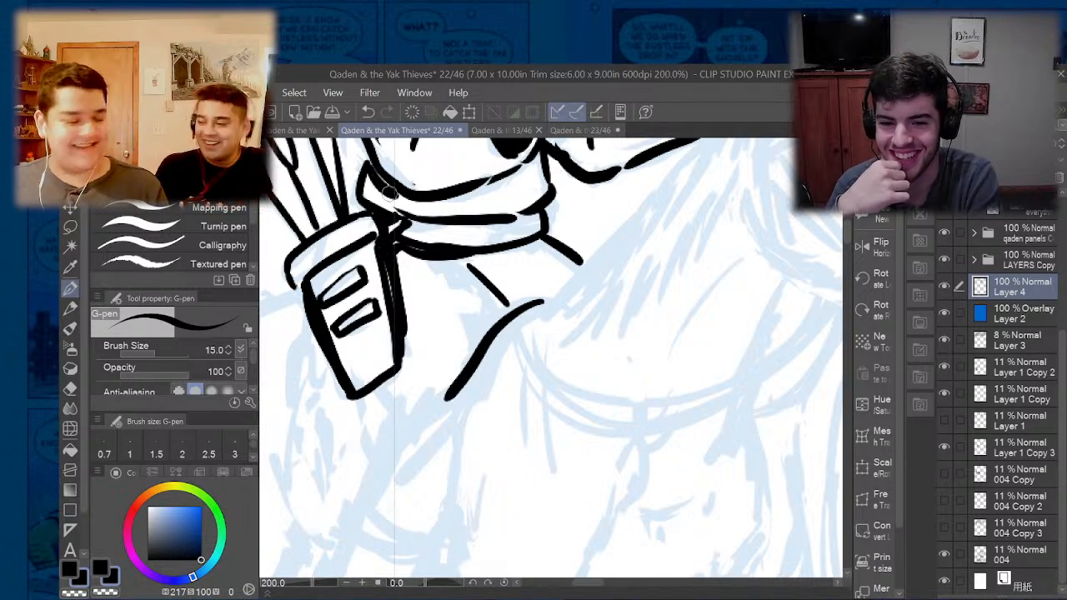
- Examine the inked archer and his quiver up close and at panel scale
scroll(388, 208, down, 3)
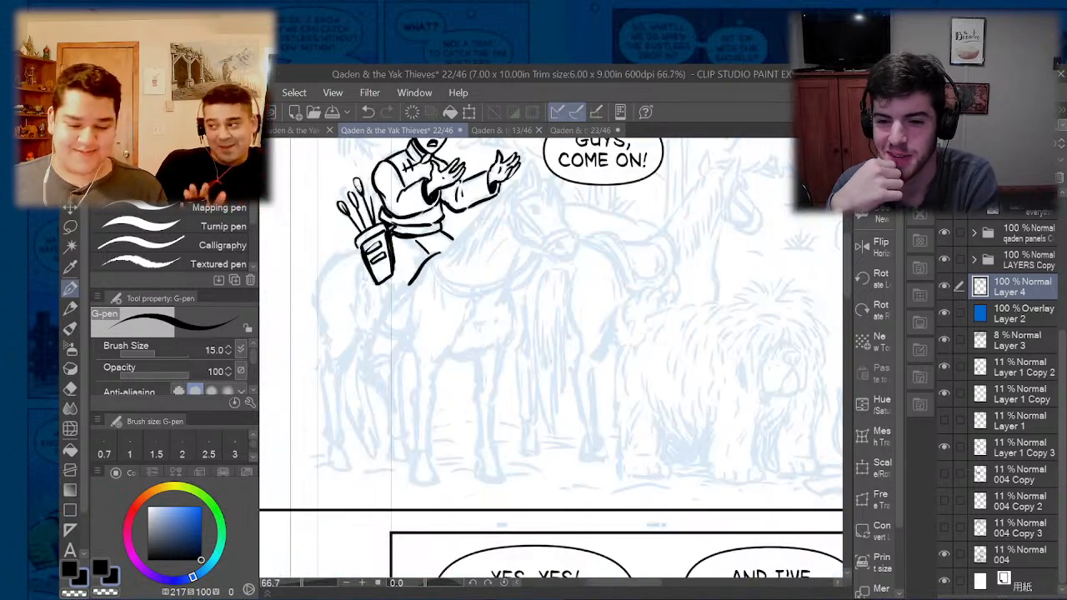
scroll(413, 154, up, 3)
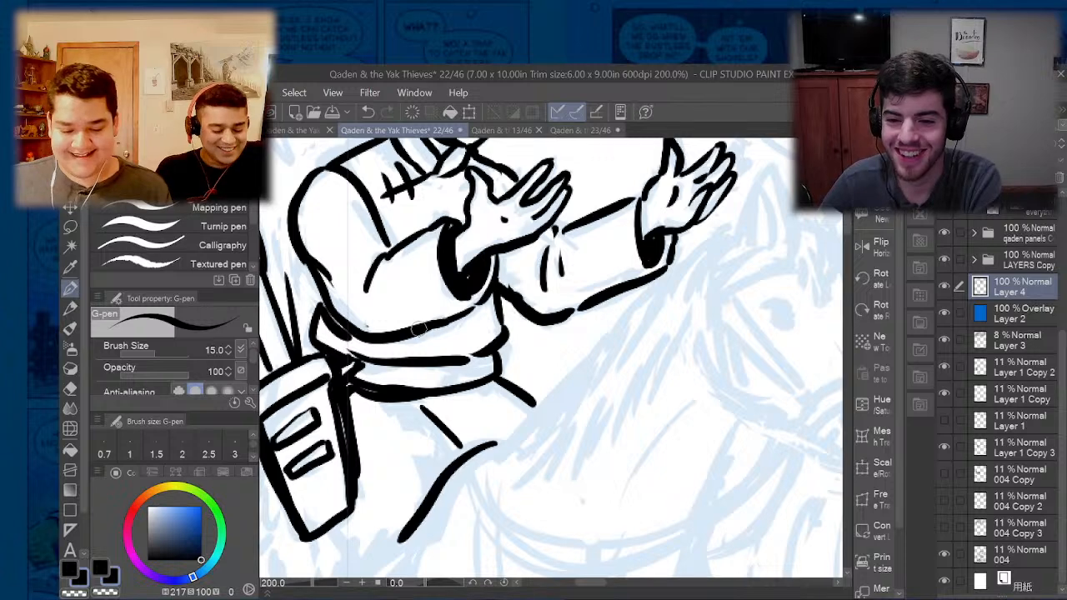
scroll(488, 325, down, 3)
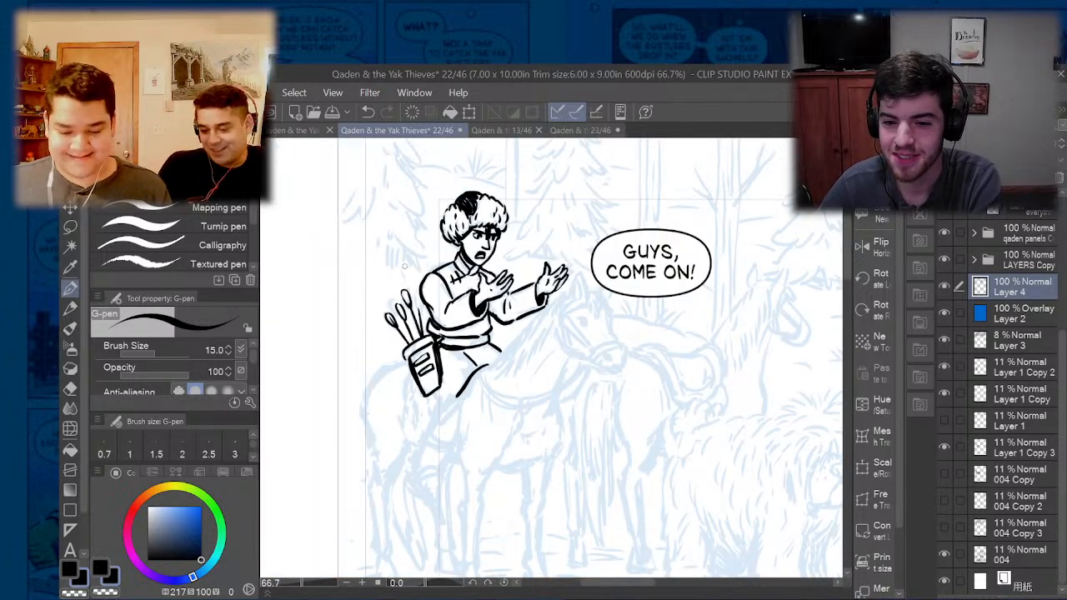
scroll(452, 298, up, 3)
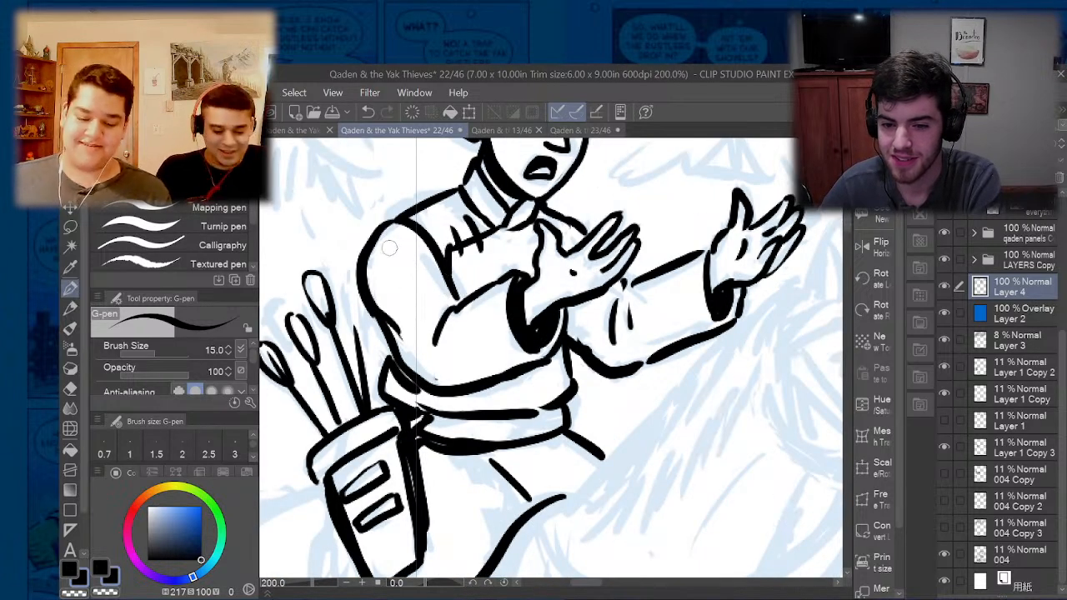
scroll(388, 248, down, 3)
scroll(415, 339, up, 3)
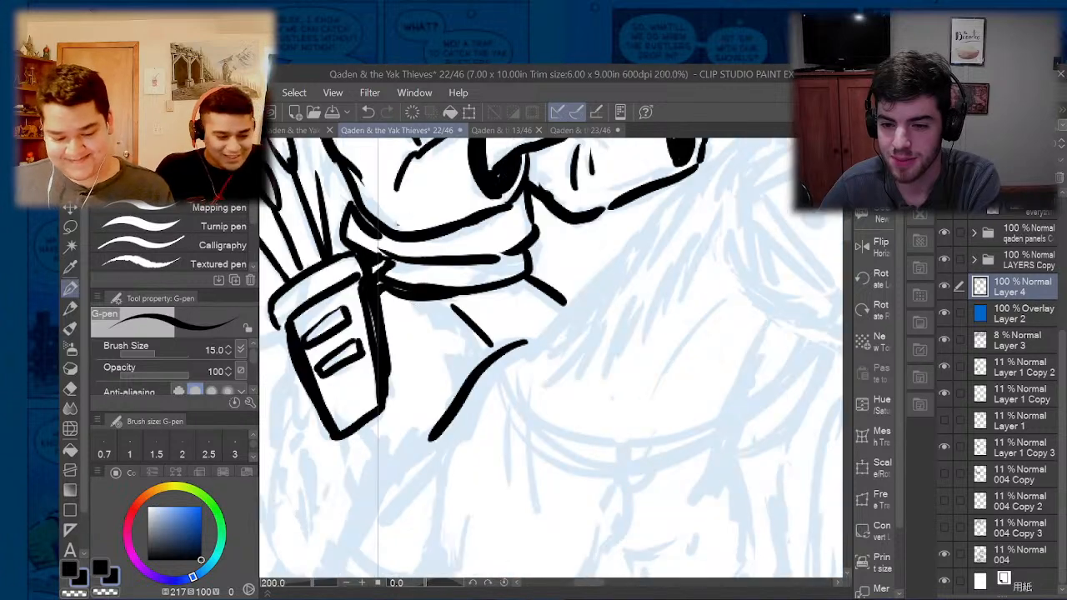
scroll(342, 404, down, 3)
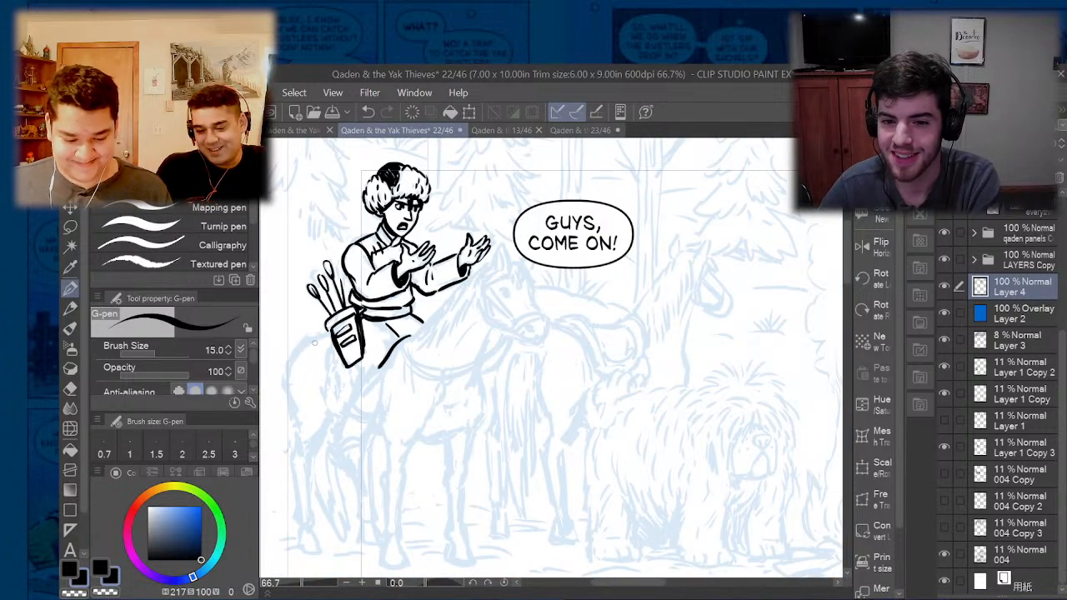
- Ink the collar edge below the third man's ear flap and the black shadow between flap and jaw
drag(634, 585, 710, 592)
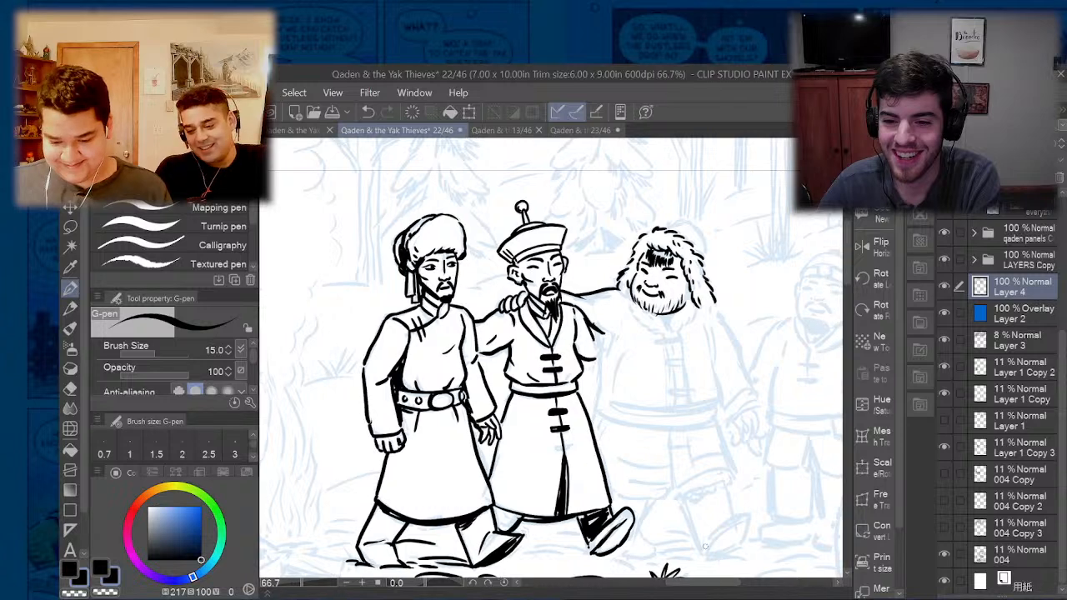
scroll(718, 324, up, 3)
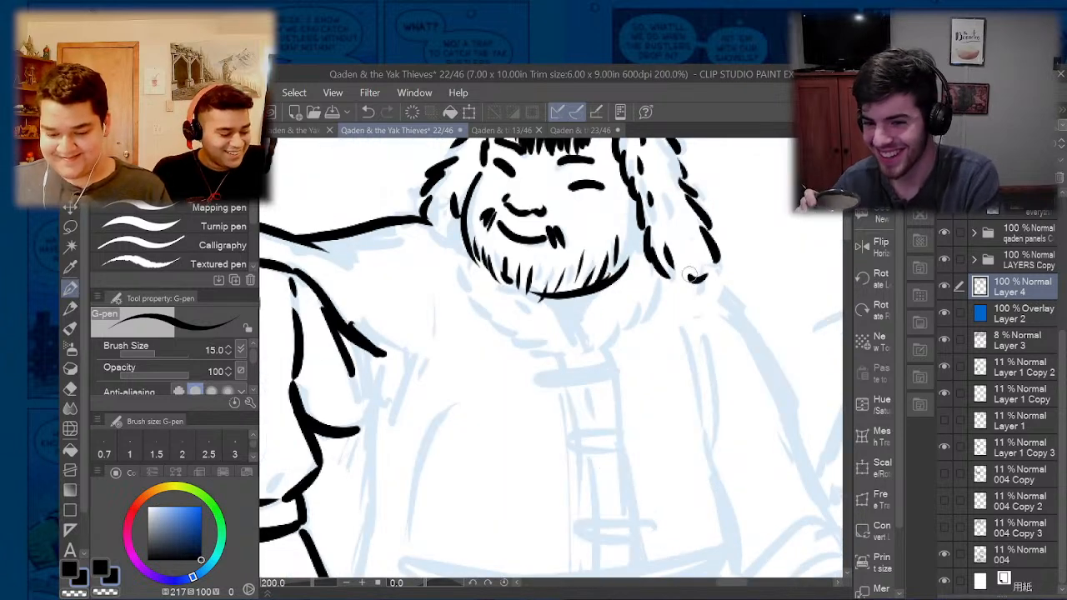
drag(656, 278, 648, 309)
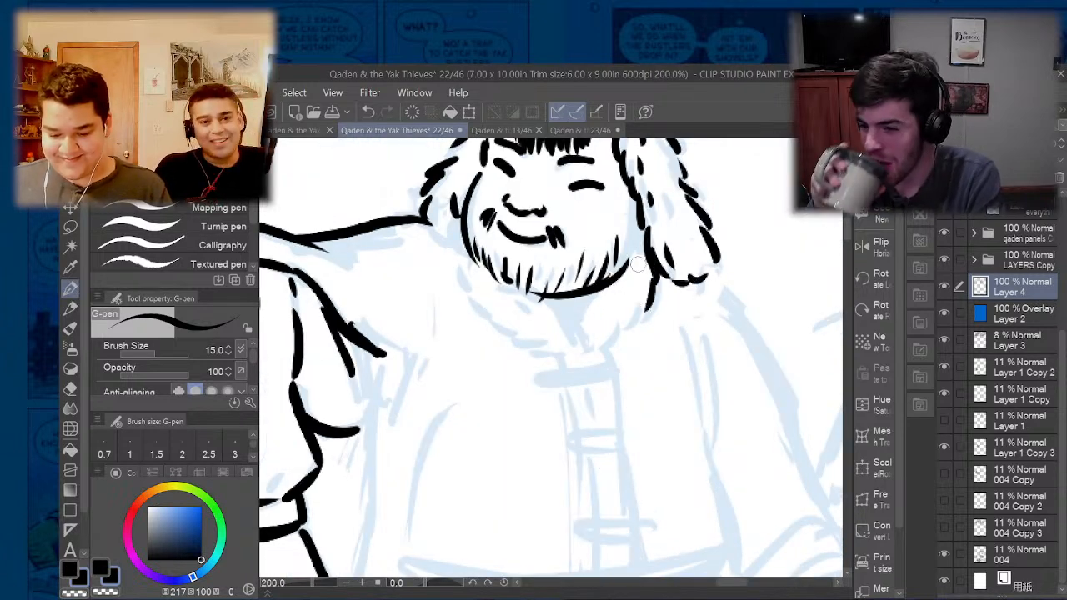
drag(627, 266, 639, 263)
mouse_move(632, 192)
mouse_down()
mouse_move(626, 250)
mouse_move(636, 248)
mouse_up()
scroll(617, 267, down, 3)
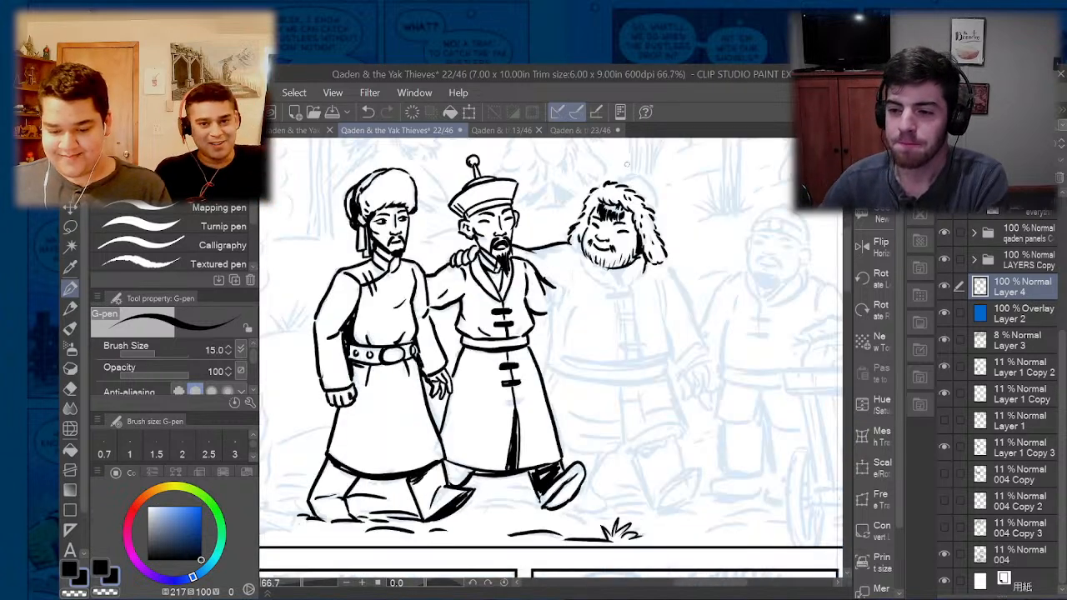
- Ink the crown of the third man's fur hat and shade its back edge with curved strokes
scroll(627, 164, up, 3)
mouse_move(555, 223)
mouse_down()
mouse_move(639, 195)
mouse_move(677, 216)
mouse_move(708, 305)
mouse_up()
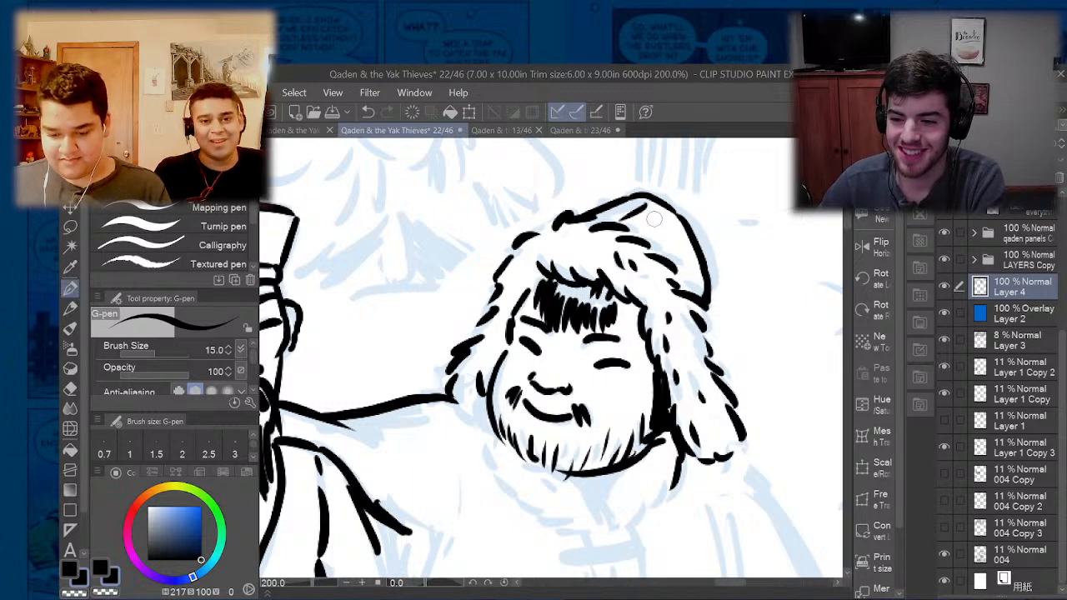
drag(654, 219, 692, 290)
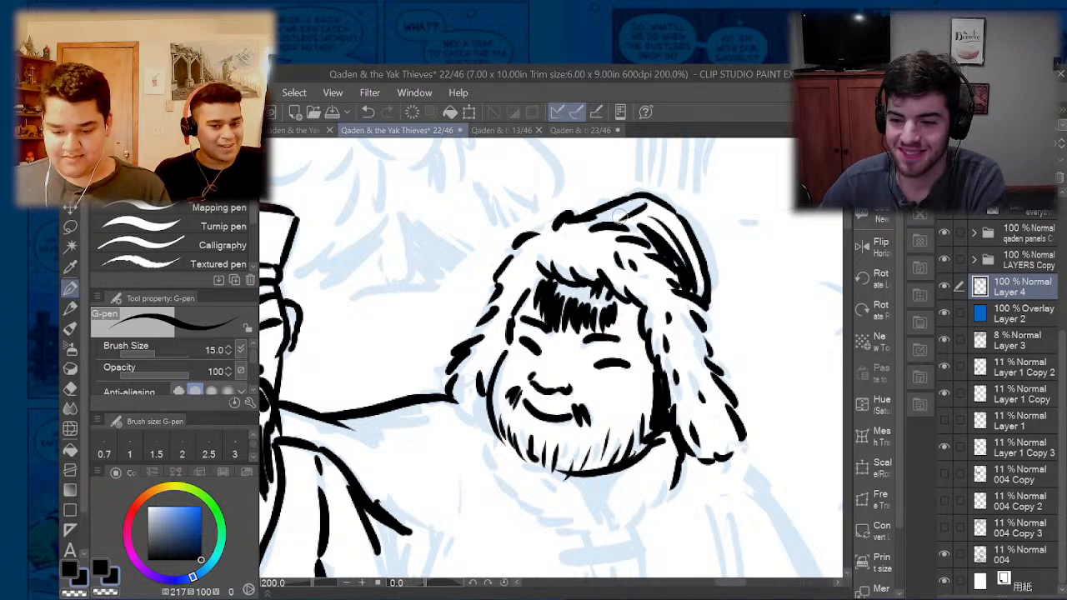
- Ink the third man's fur collar with short tufted strokes and fill the neck opening under his beard black
scroll(618, 215, down, 3)
scroll(573, 294, up, 3)
mouse_move(570, 239)
mouse_down()
mouse_move(542, 237)
mouse_move(557, 229)
mouse_move(570, 300)
mouse_move(633, 360)
mouse_up()
drag(622, 348, 677, 375)
drag(659, 340, 682, 365)
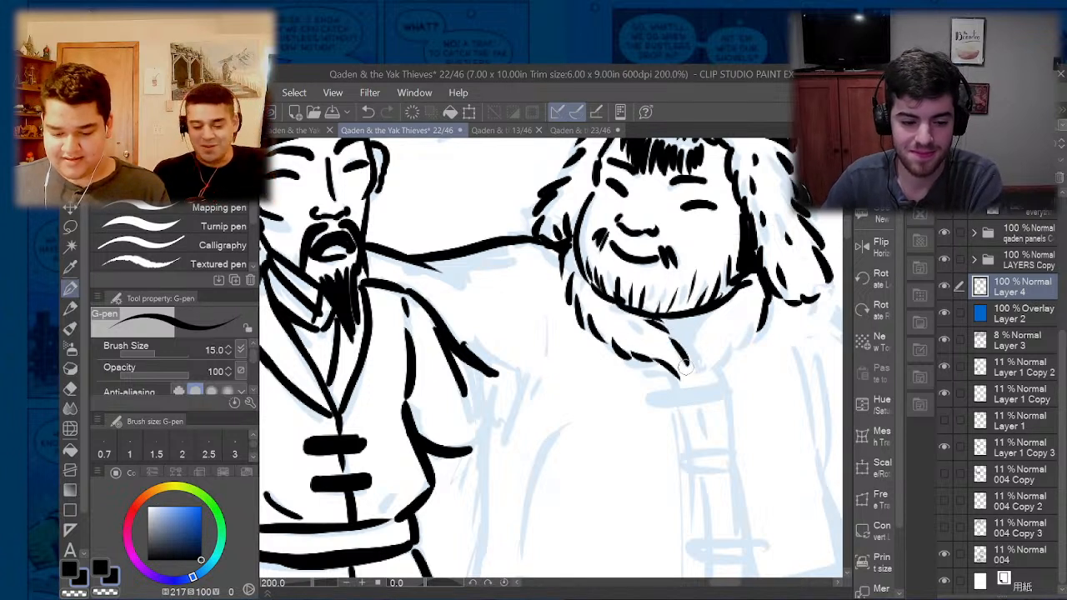
drag(720, 302, 697, 350)
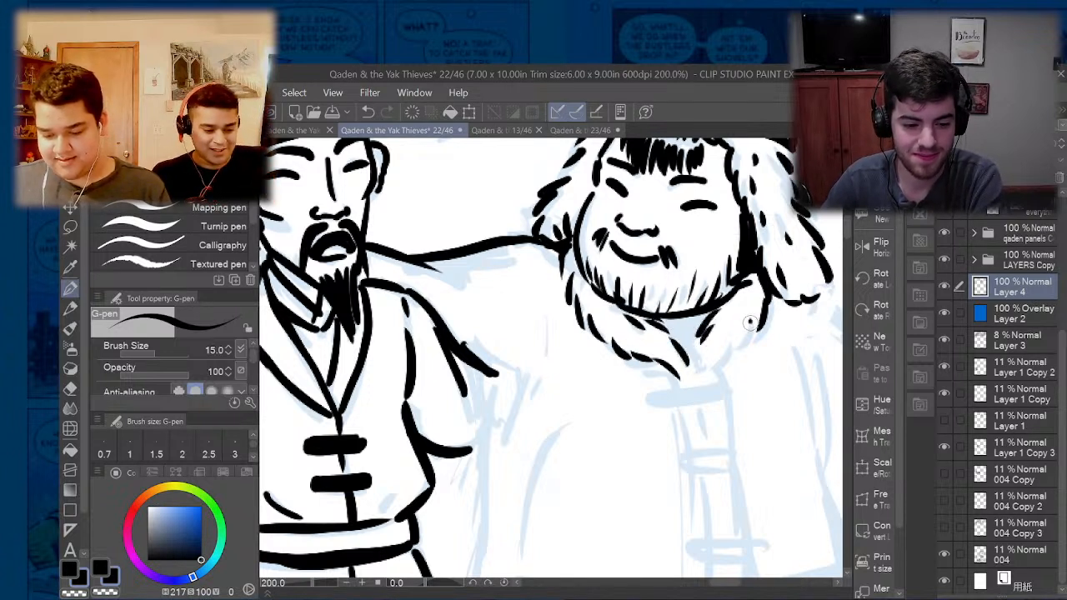
mouse_move(749, 325)
mouse_down()
mouse_move(711, 374)
mouse_move(697, 367)
mouse_up()
mouse_move(717, 320)
mouse_down()
mouse_move(697, 361)
mouse_move(702, 316)
mouse_move(682, 340)
mouse_move(677, 332)
mouse_move(703, 317)
mouse_move(658, 325)
mouse_up()
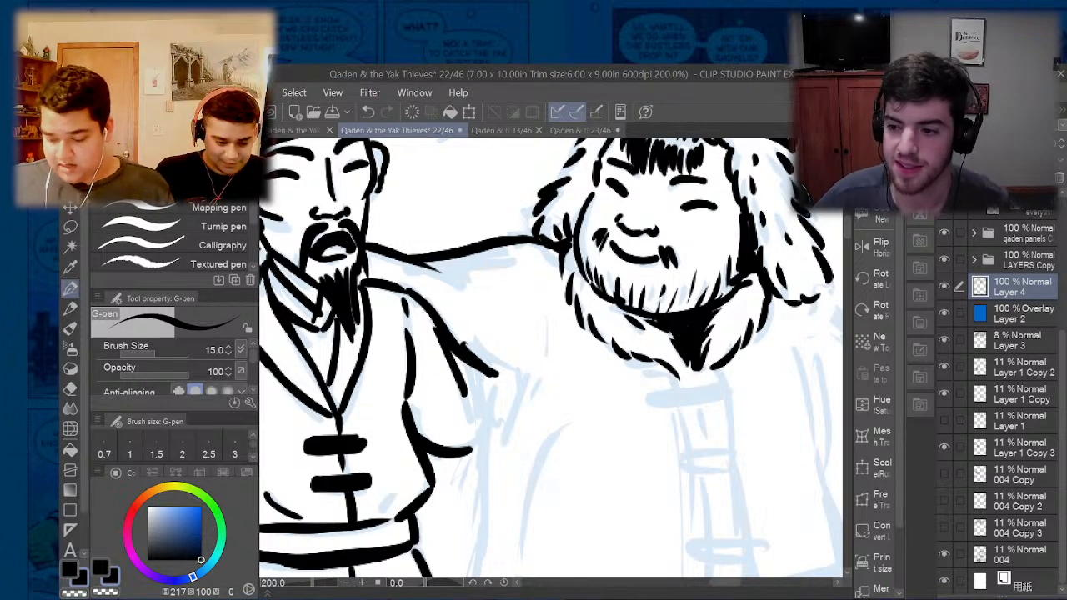
- Close the tip of the third man's ear flap and ink the shoulder and upper sleeve of his free arm
key(ctrl+0)
scroll(598, 308, up, 3)
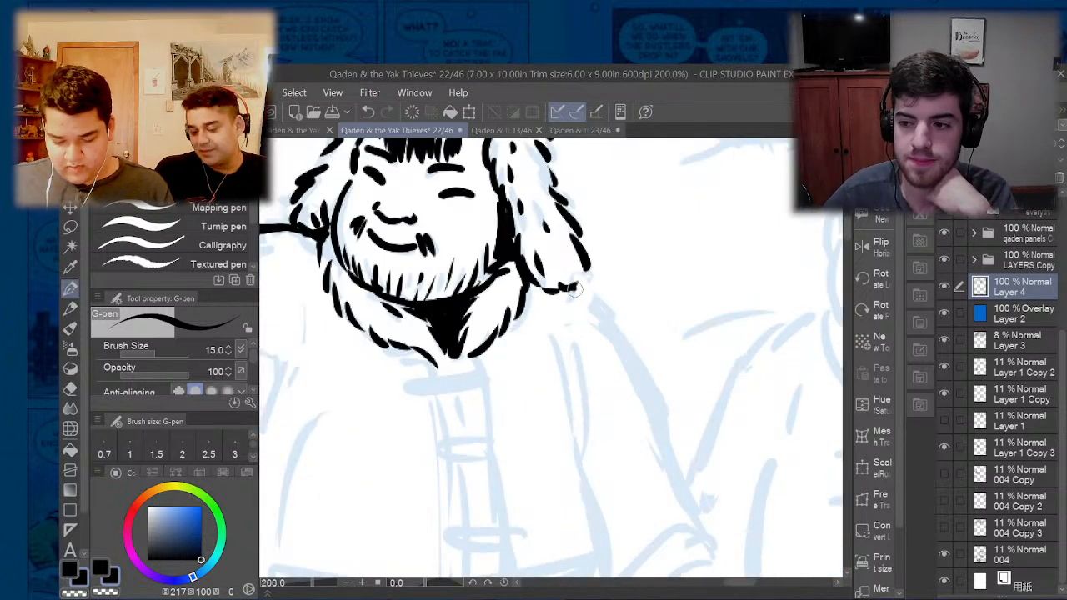
drag(572, 288, 590, 292)
drag(582, 269, 588, 278)
mouse_move(552, 247)
mouse_down()
mouse_move(569, 284)
mouse_move(564, 275)
mouse_move(546, 309)
mouse_move(566, 409)
mouse_up()
key(ctrl+0)
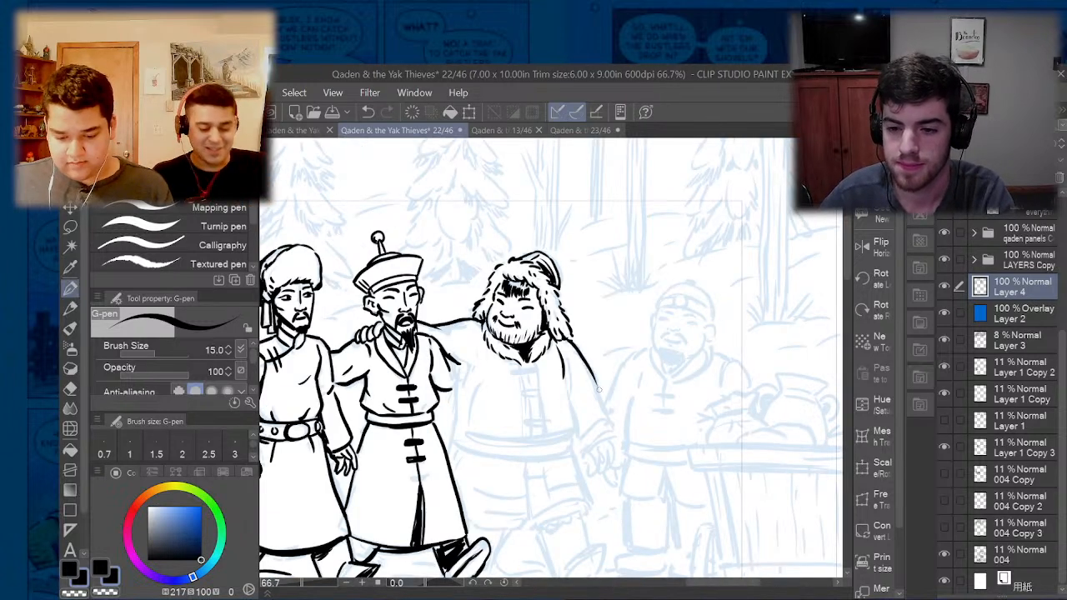
- Redo the third man's inner sleeve crease, clean up stray ink, and ink the sleeve down to its fur cuff
key(ctrl+z)
mouse_move(567, 342)
mouse_down()
mouse_move(600, 399)
mouse_move(590, 414)
mouse_move(624, 405)
mouse_move(567, 440)
mouse_up()
scroll(591, 456, up, 3)
key(ctrl+z)
key(e)
drag(652, 372, 642, 345)
key(p)
mouse_move(556, 399)
mouse_down()
mouse_move(617, 347)
mouse_move(652, 347)
mouse_move(661, 363)
mouse_move(665, 392)
mouse_move(625, 406)
mouse_move(552, 468)
mouse_up()
drag(639, 401, 657, 408)
- Ink the top toggle on the third man's coat as a narrow rounded bar just below the fur collar
scroll(638, 404, down, 3)
scroll(557, 335, up, 3)
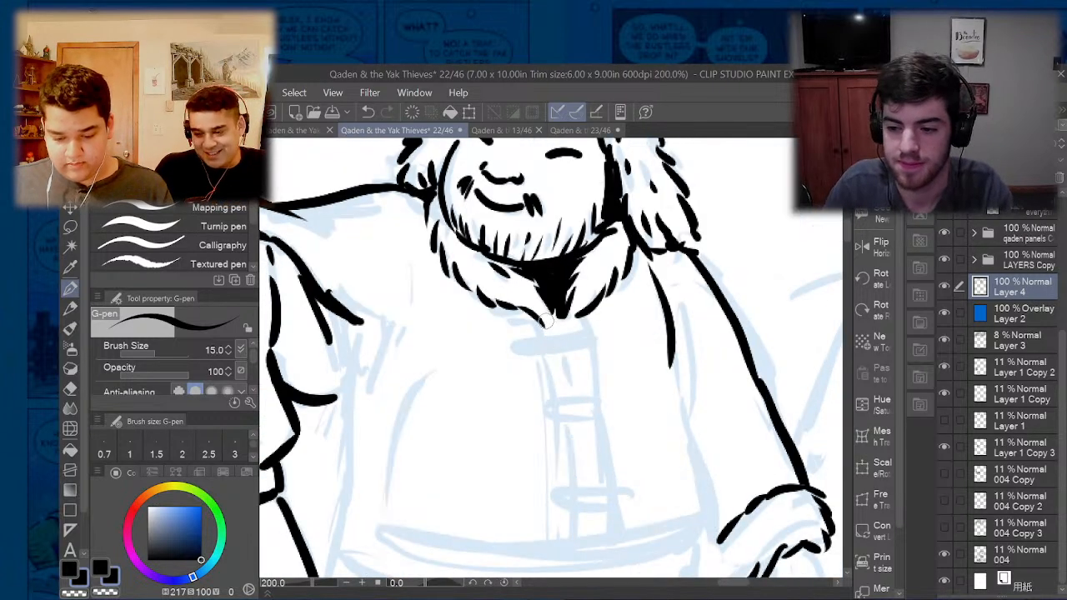
mouse_move(568, 344)
mouse_down()
mouse_move(525, 352)
mouse_move(570, 360)
mouse_move(593, 351)
mouse_up()
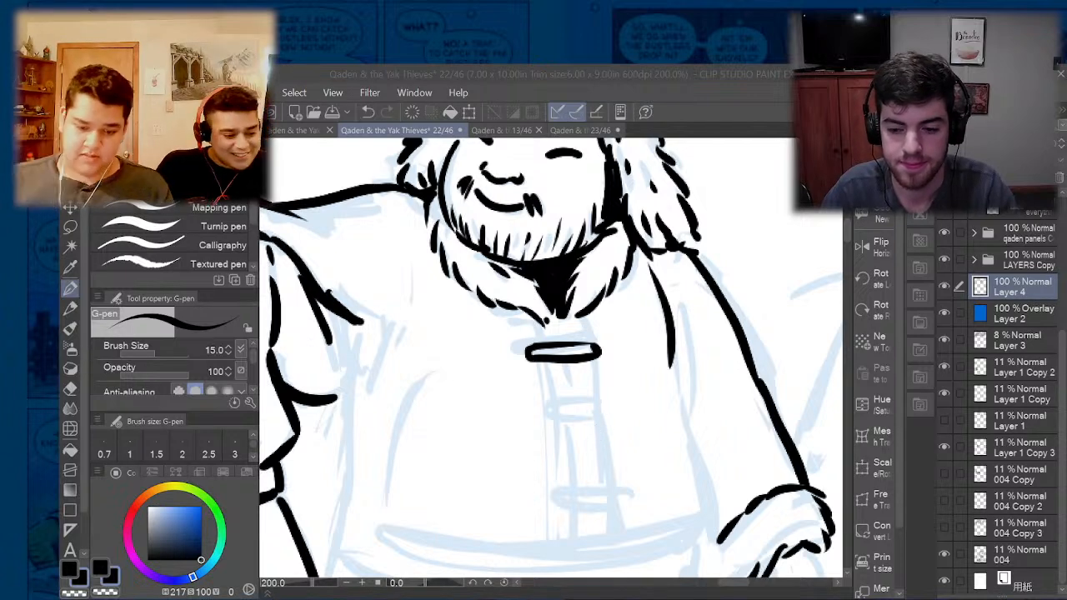
- Detach page 22 into a maximised floating window and ink a curved line along the top of the third man's belt
drag(374, 131, 177, 60)
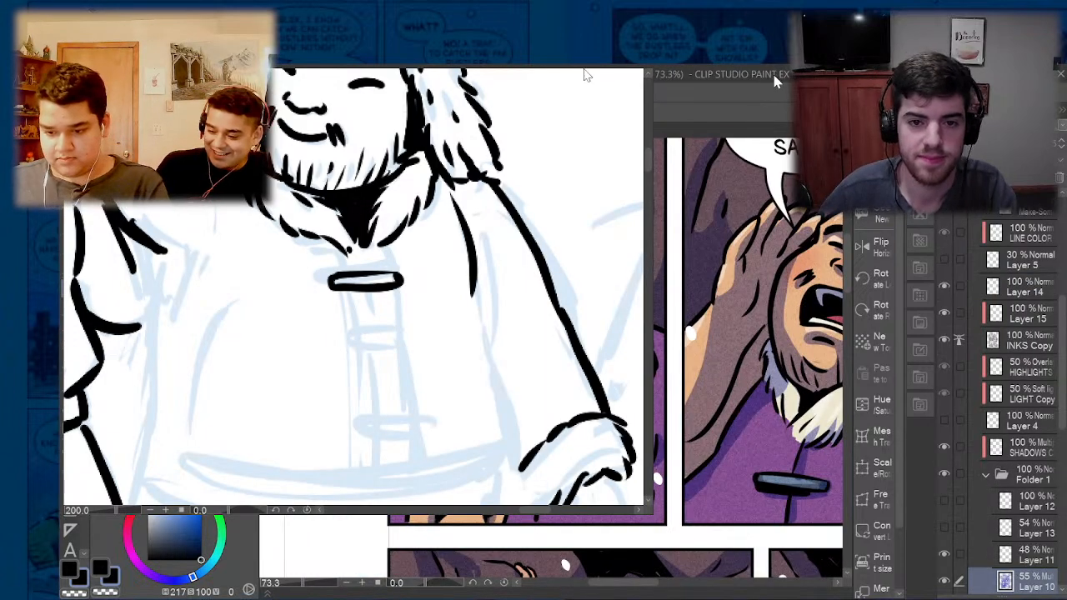
click(772, 75)
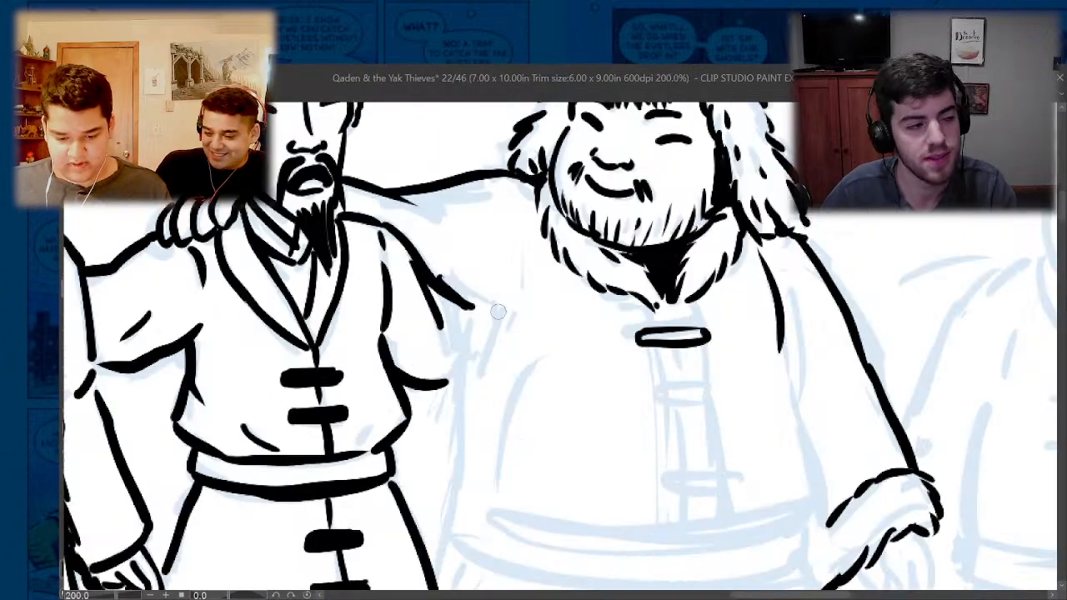
drag(506, 311, 465, 292)
scroll(485, 423, down, 3)
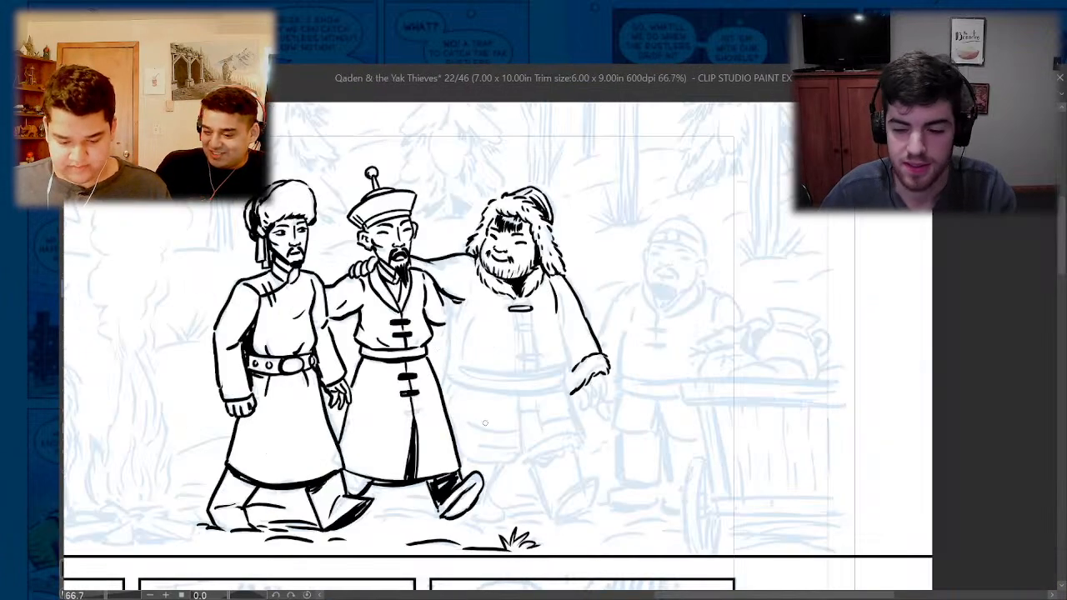
drag(562, 365, 463, 368)
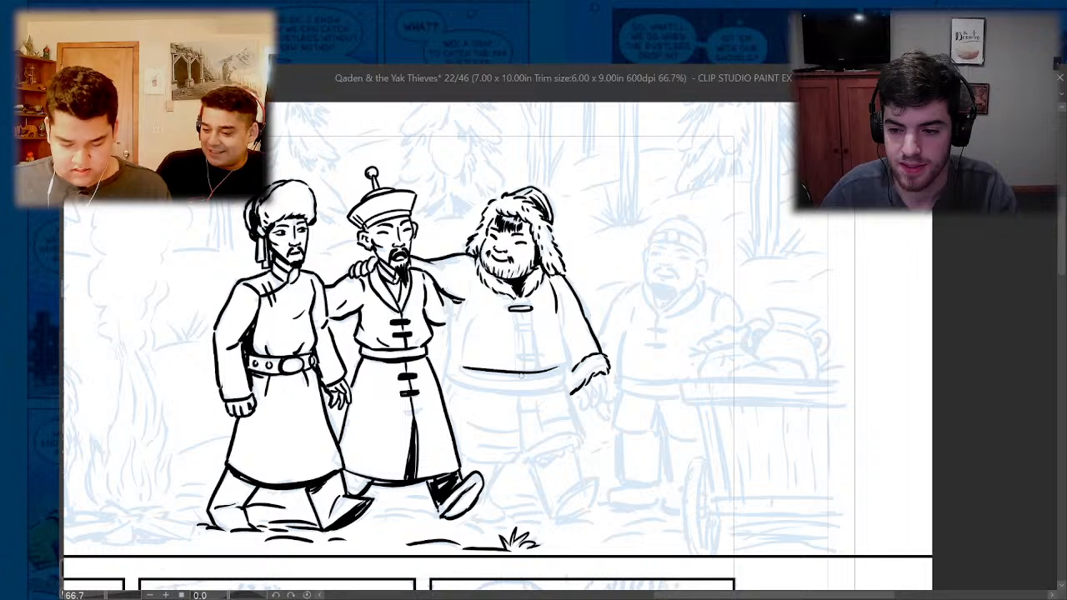
key(ctrl+z)
drag(560, 369, 464, 372)
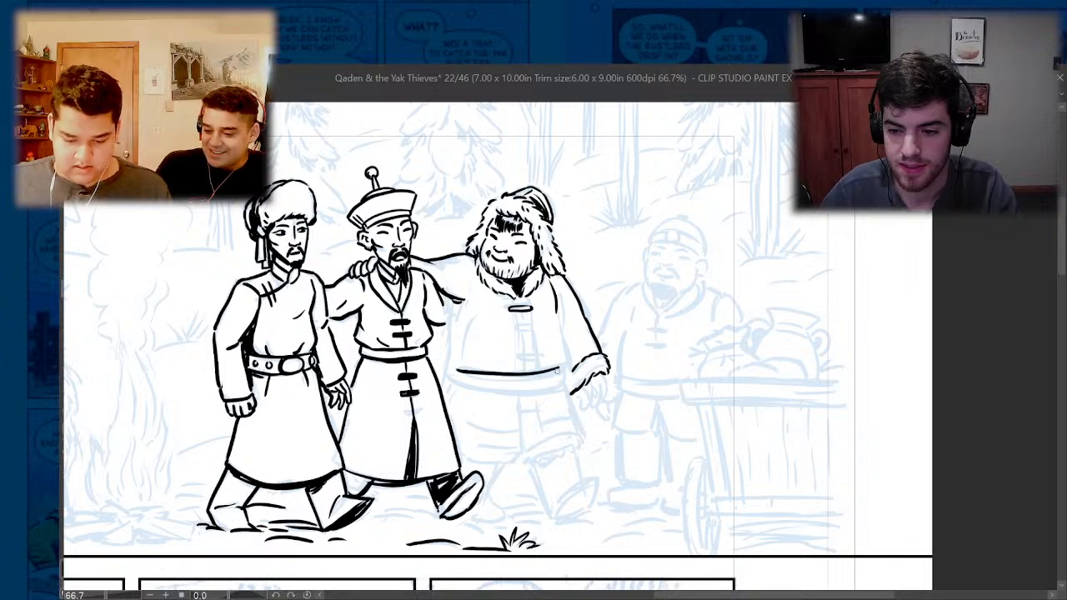
- Redo the curved top line of the third man's belt and ink its end and thicker lower edge
key(ctrl+z)
drag(560, 370, 453, 365)
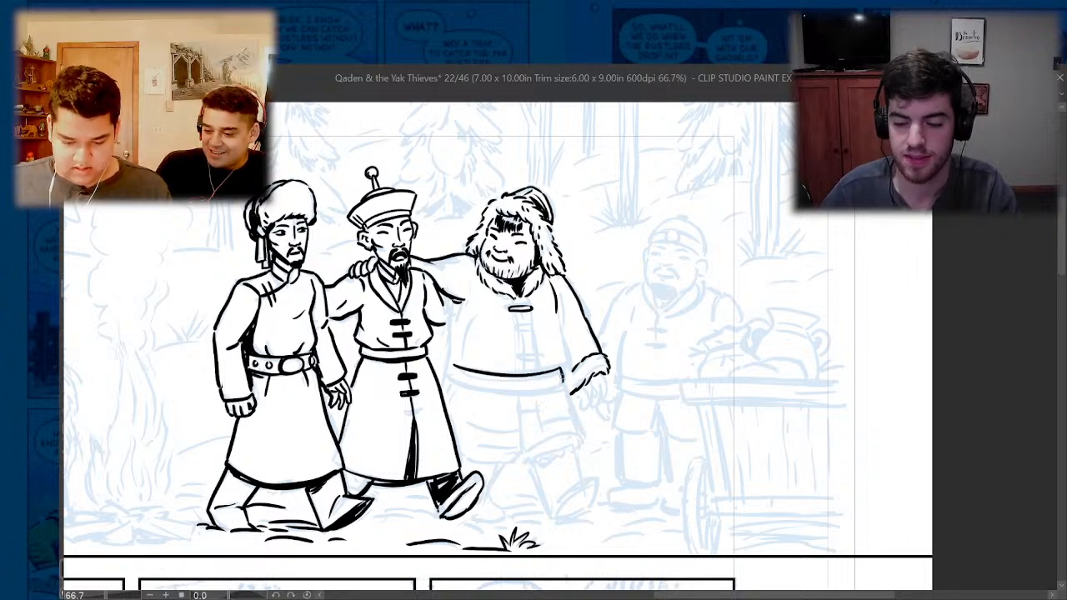
drag(563, 386, 446, 379)
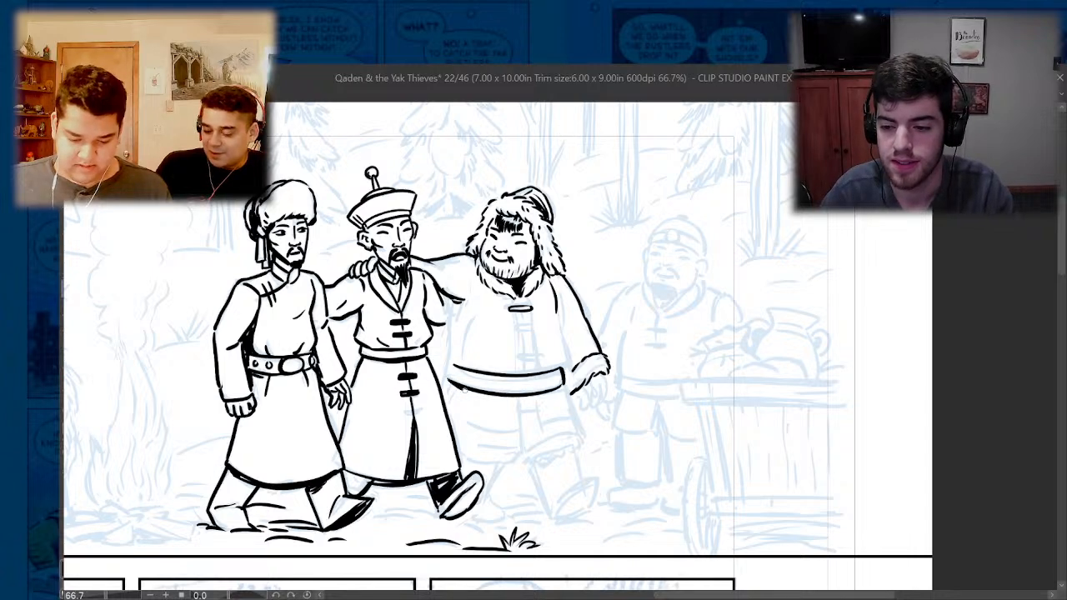
- Ink two more toggles down the third man's coat front and the vertical placket lines running between them to the belt
scroll(524, 319, up, 3)
mouse_move(523, 291)
mouse_down()
mouse_move(526, 316)
mouse_move(490, 330)
mouse_move(505, 344)
mouse_move(557, 332)
mouse_up()
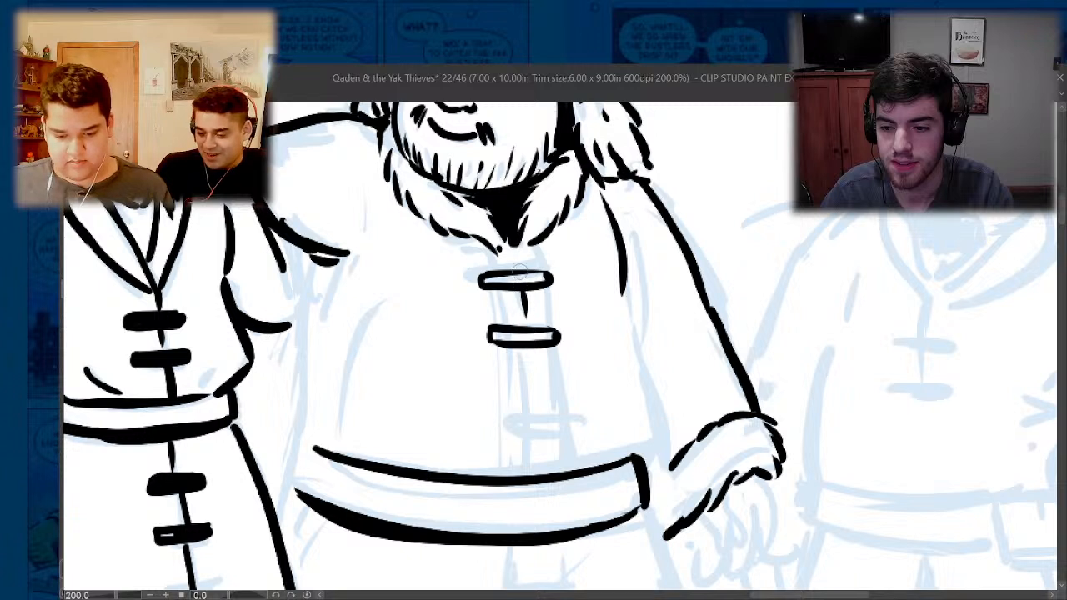
mouse_move(521, 254)
mouse_down()
mouse_move(523, 269)
mouse_move(494, 271)
mouse_move(498, 327)
mouse_move(534, 279)
mouse_up()
mouse_move(543, 290)
mouse_down()
mouse_move(535, 371)
mouse_move(539, 408)
mouse_move(550, 409)
mouse_move(494, 424)
mouse_move(567, 429)
mouse_move(574, 414)
mouse_move(575, 435)
mouse_move(497, 444)
mouse_up()
drag(574, 426, 498, 427)
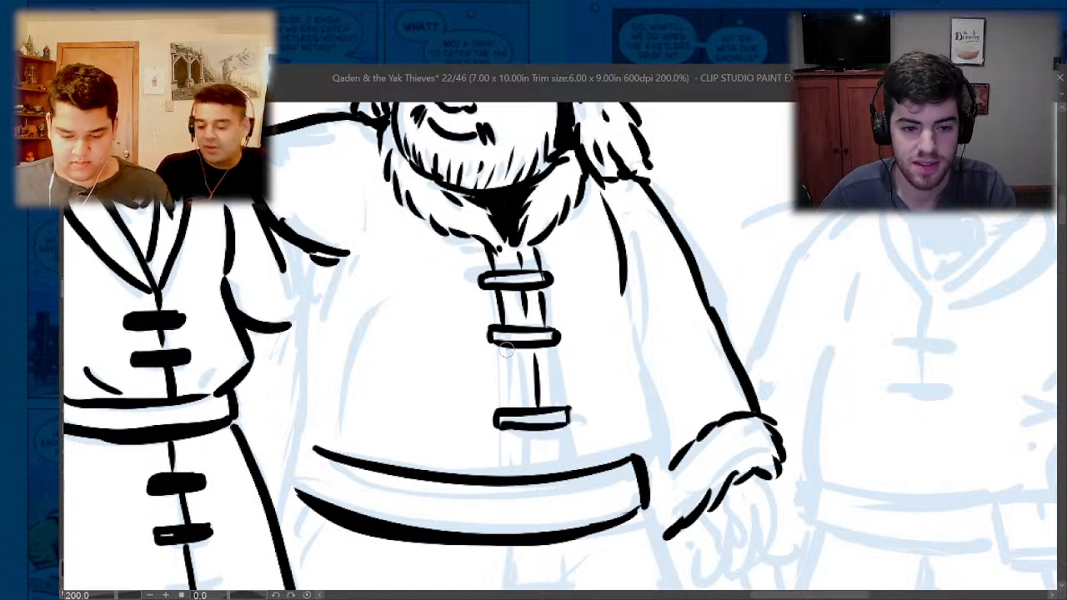
drag(508, 346, 508, 407)
drag(551, 346, 551, 407)
drag(555, 429, 549, 477)
drag(511, 427, 511, 470)
- Ink the third man's coat side beneath his free arm and a curved crease on the opposite side of his belly
scroll(505, 302, down, 4)
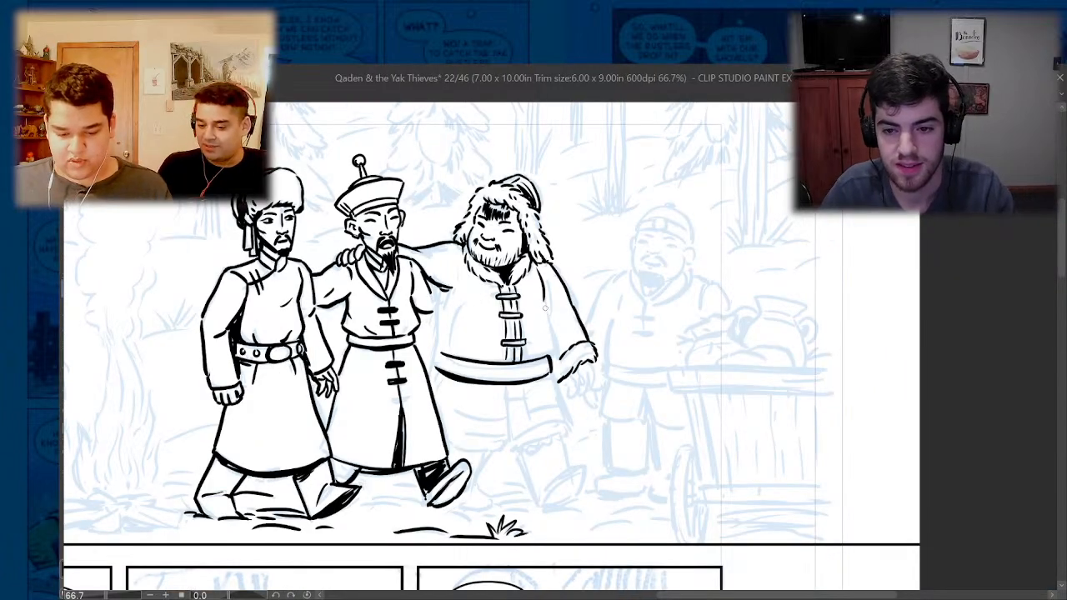
drag(547, 311, 547, 357)
key(ctrl+z)
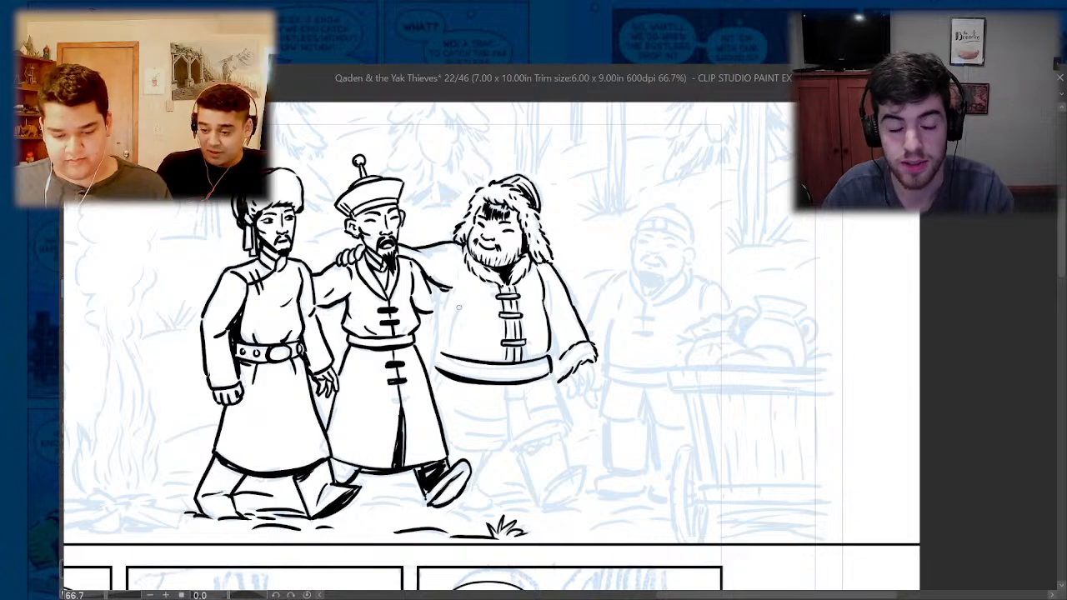
drag(459, 307, 442, 339)
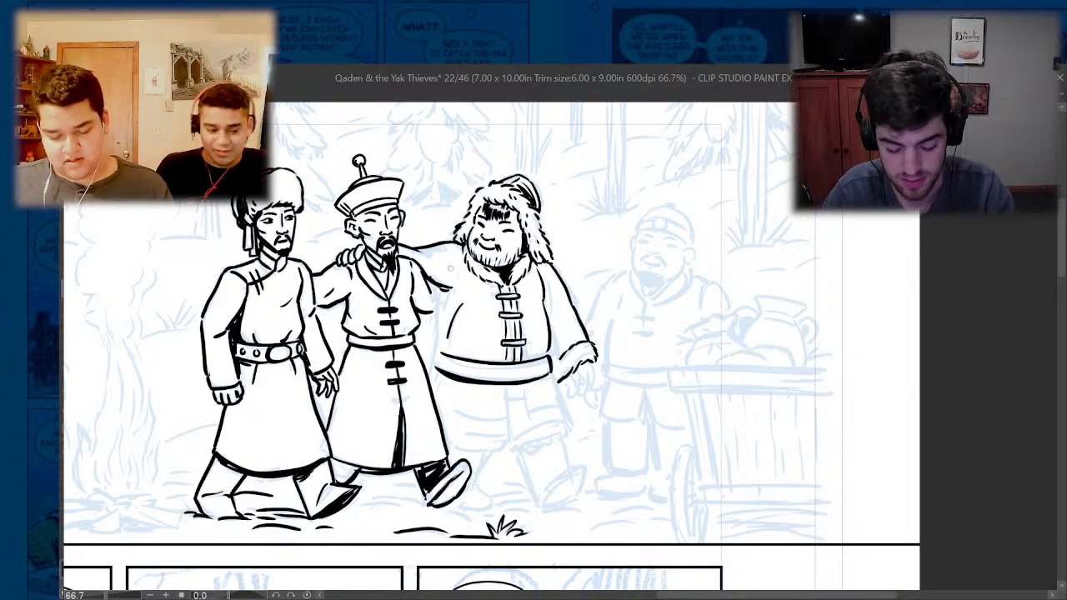
- Close the second man's sleeve edge and ink the third man's rounded belly outline from there down to the belt
scroll(463, 303, up, 4)
scroll(476, 254, down, 4)
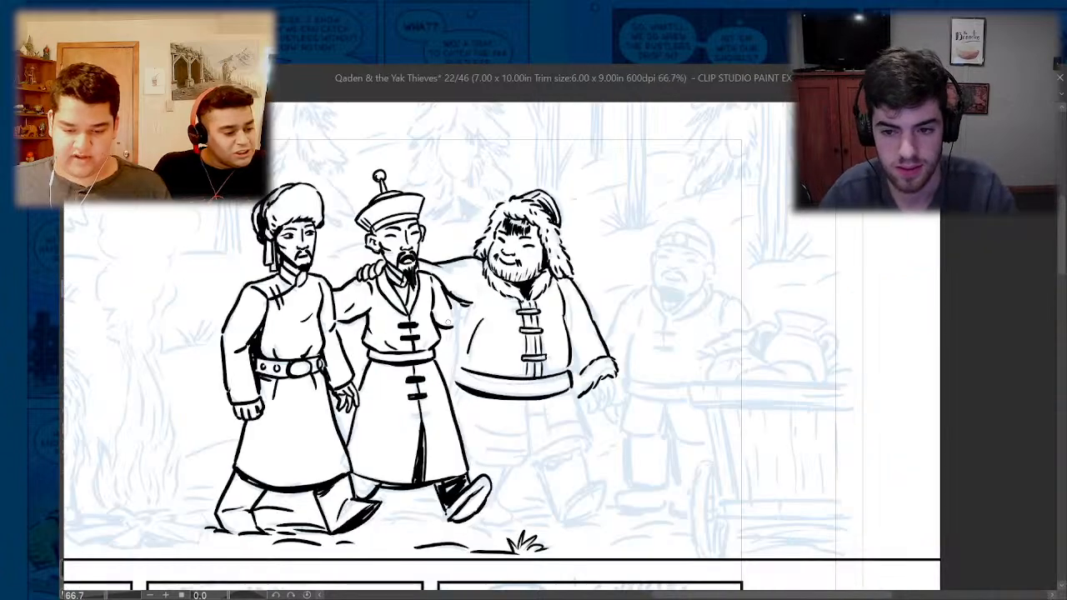
scroll(445, 305, up, 4)
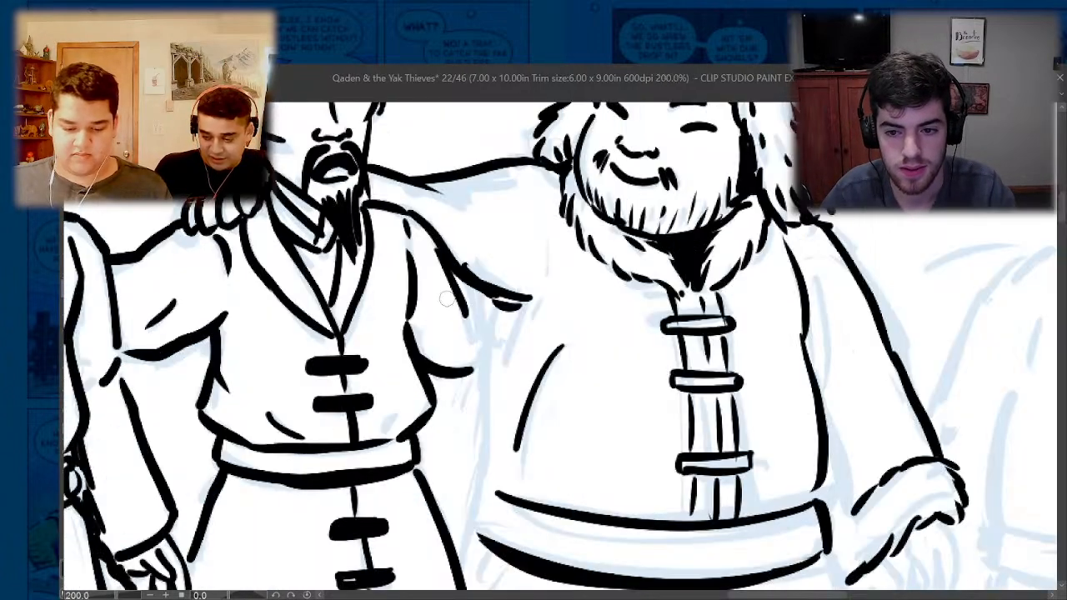
mouse_move(488, 298)
mouse_down()
mouse_move(477, 378)
mouse_move(506, 492)
mouse_move(471, 435)
mouse_move(501, 489)
mouse_up()
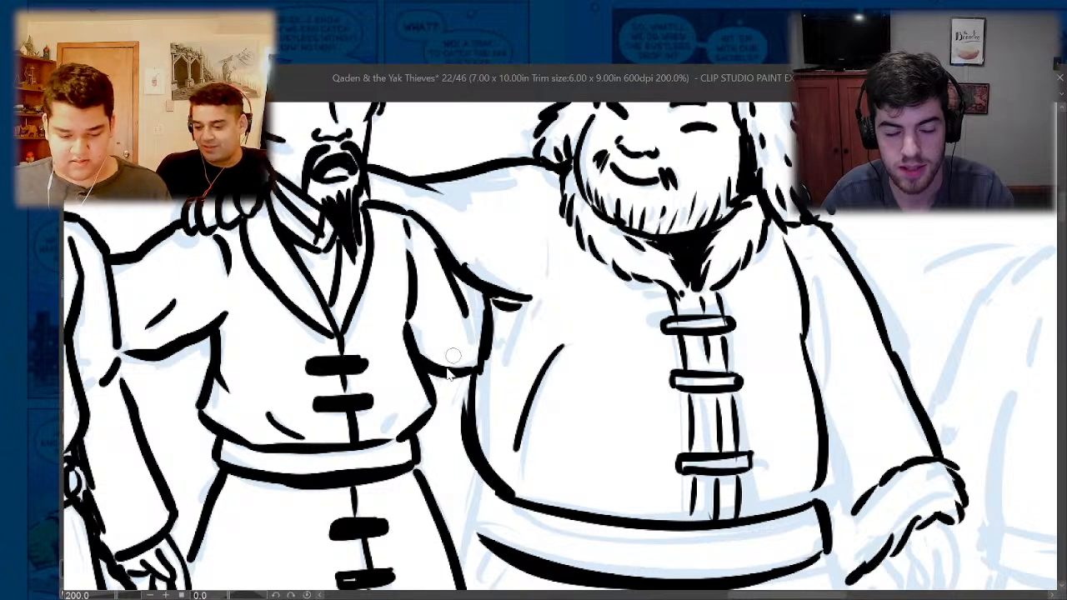
- Touch up the end and lower edge of the third man's belt
scroll(452, 366, down, 4)
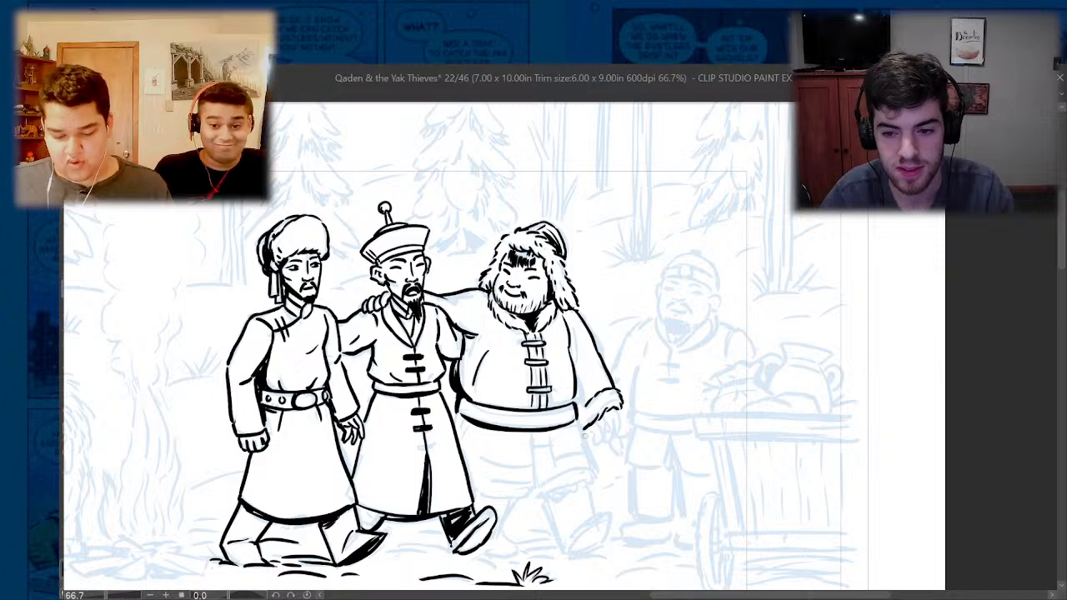
mouse_move(573, 418)
mouse_down()
mouse_move(574, 407)
mouse_move(485, 408)
mouse_move(576, 403)
mouse_up()
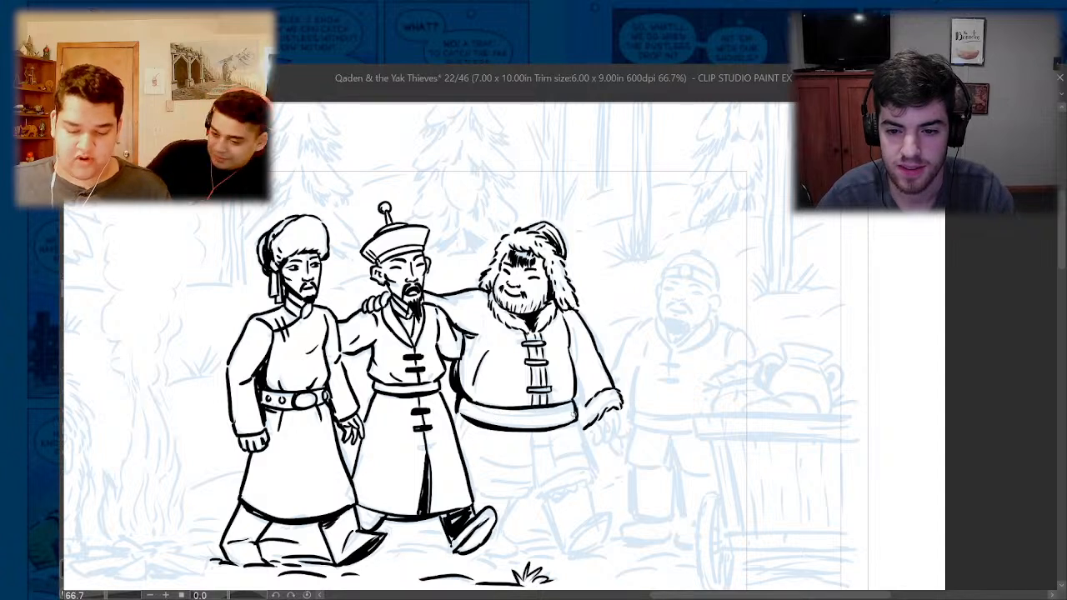
drag(575, 419, 501, 436)
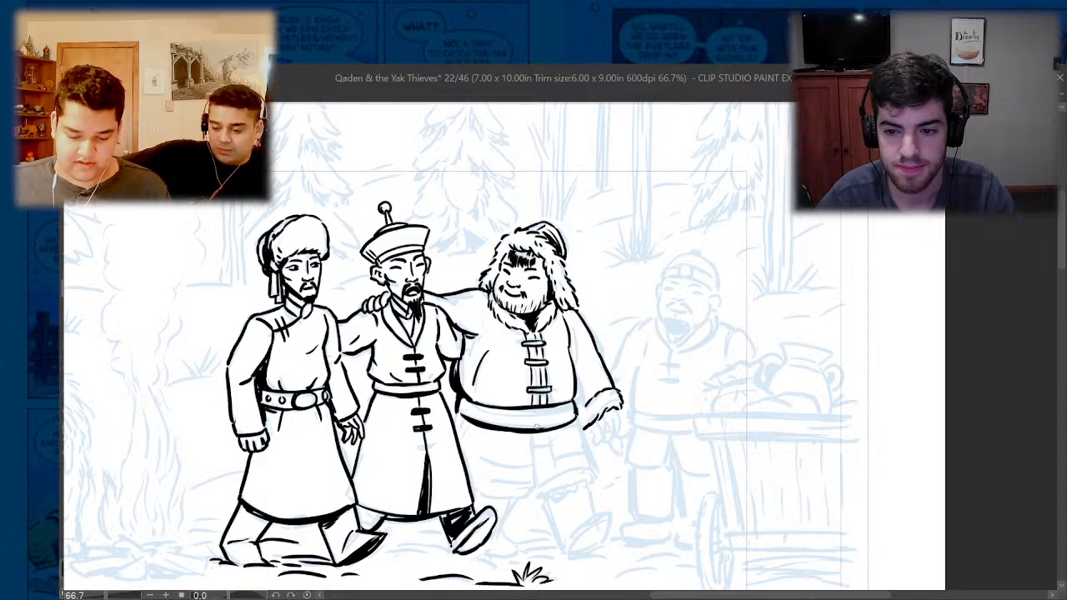
- Ink the third man's coat skirt below the belt, with its outer side, front opening, flap edges and horizontal band line
mouse_move(575, 424)
mouse_down()
mouse_move(520, 430)
mouse_move(589, 456)
mouse_up()
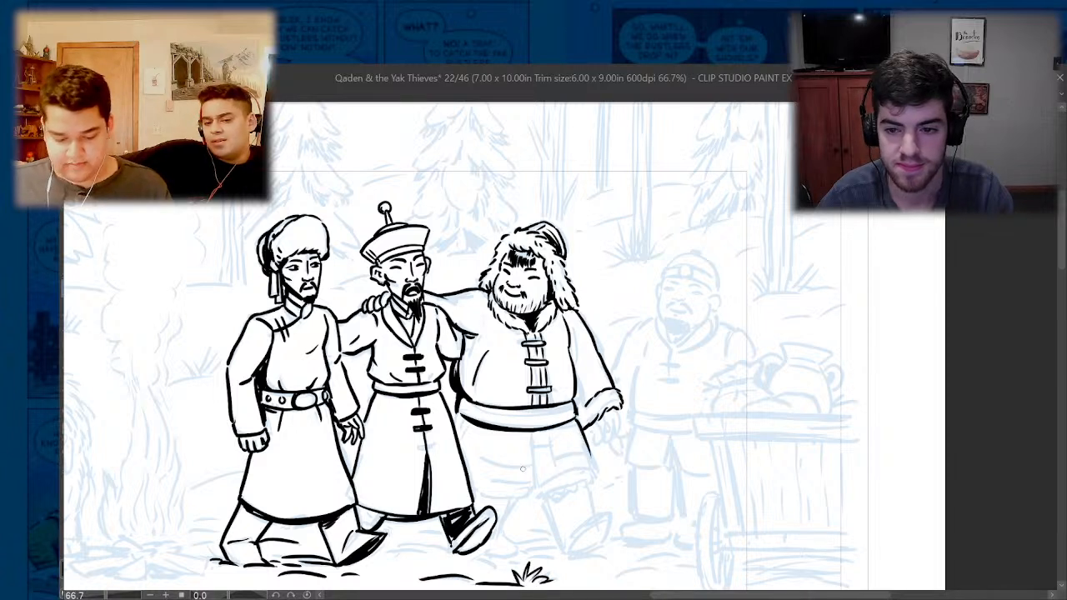
drag(530, 431, 536, 480)
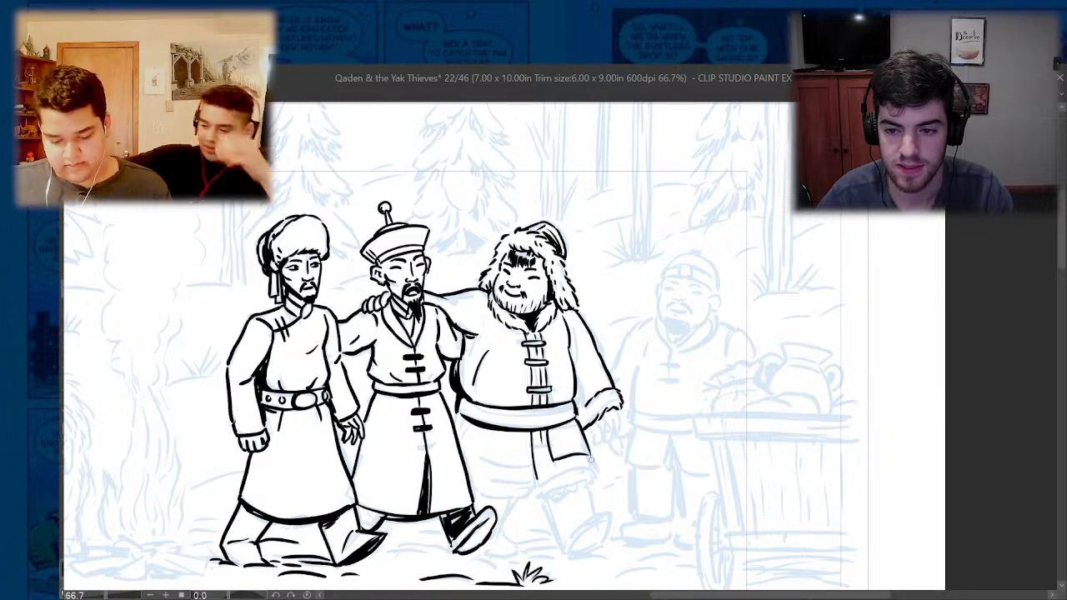
mouse_move(592, 470)
mouse_down()
mouse_move(534, 490)
mouse_move(472, 459)
mouse_up()
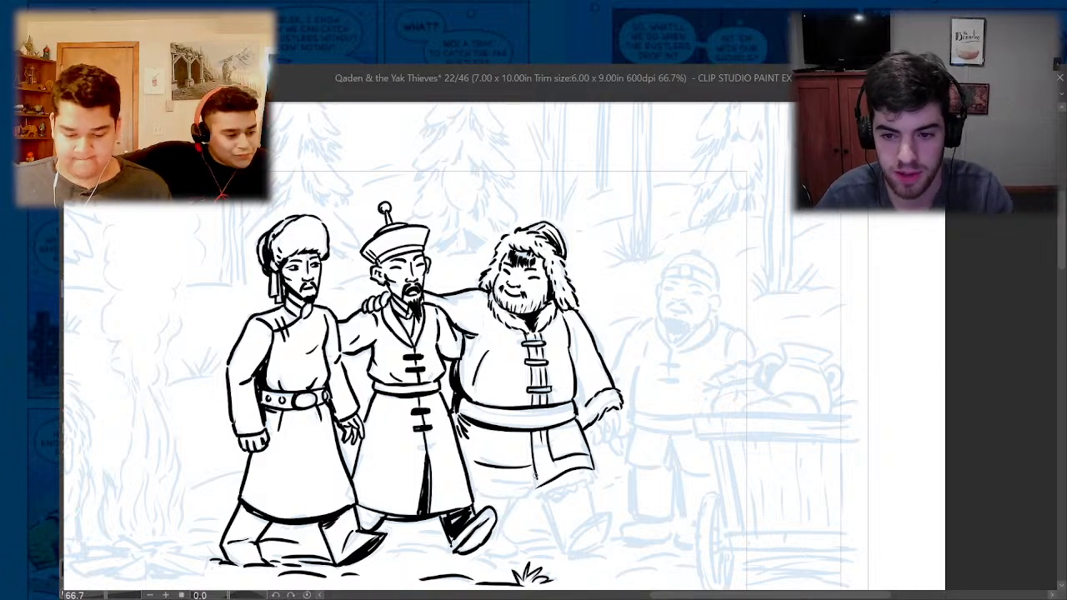
drag(536, 463, 537, 486)
drag(529, 431, 532, 472)
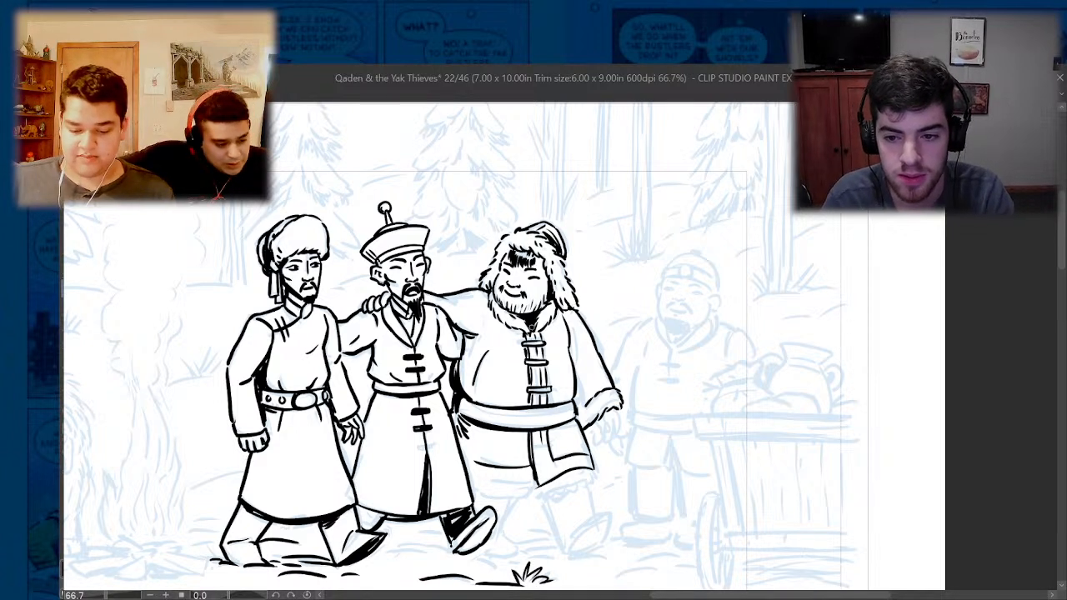
- Ink the lower hem line of the coat skirt's rear half and trim its end where it meets the front flap
scroll(454, 271, down, 1)
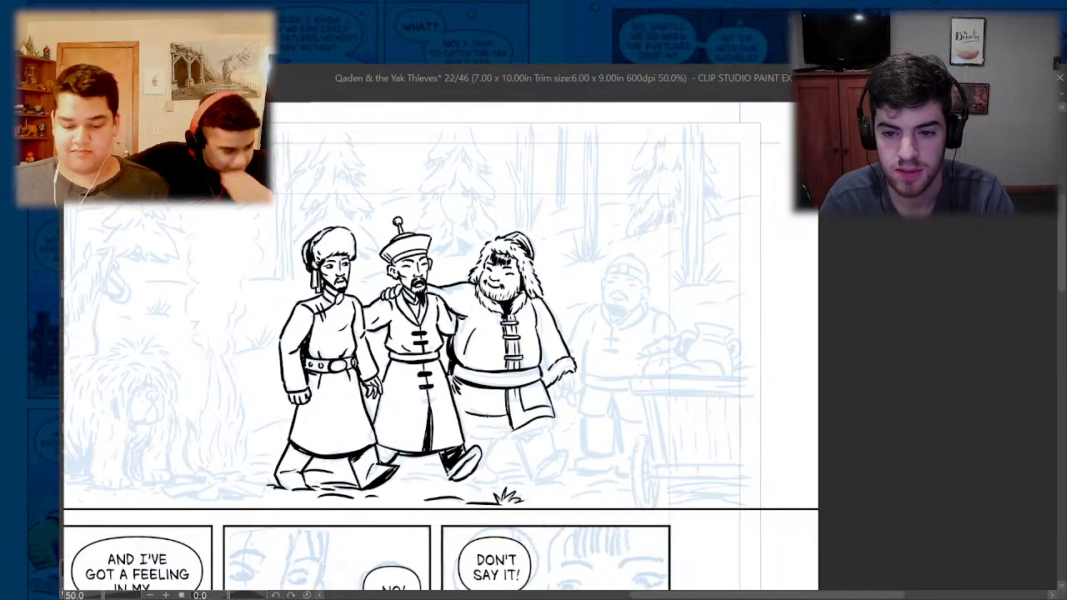
scroll(504, 433, up, 5)
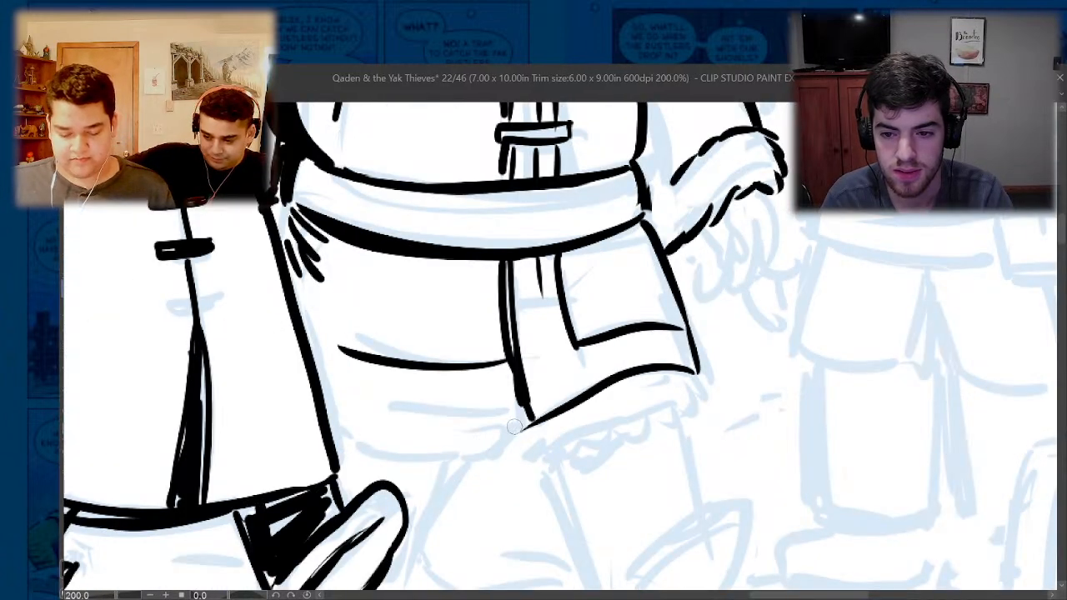
mouse_move(521, 427)
mouse_down()
mouse_move(432, 454)
mouse_move(357, 444)
mouse_up()
key(e)
mouse_move(490, 448)
mouse_down()
mouse_move(367, 449)
mouse_move(468, 454)
mouse_move(514, 432)
mouse_up()
key(p)
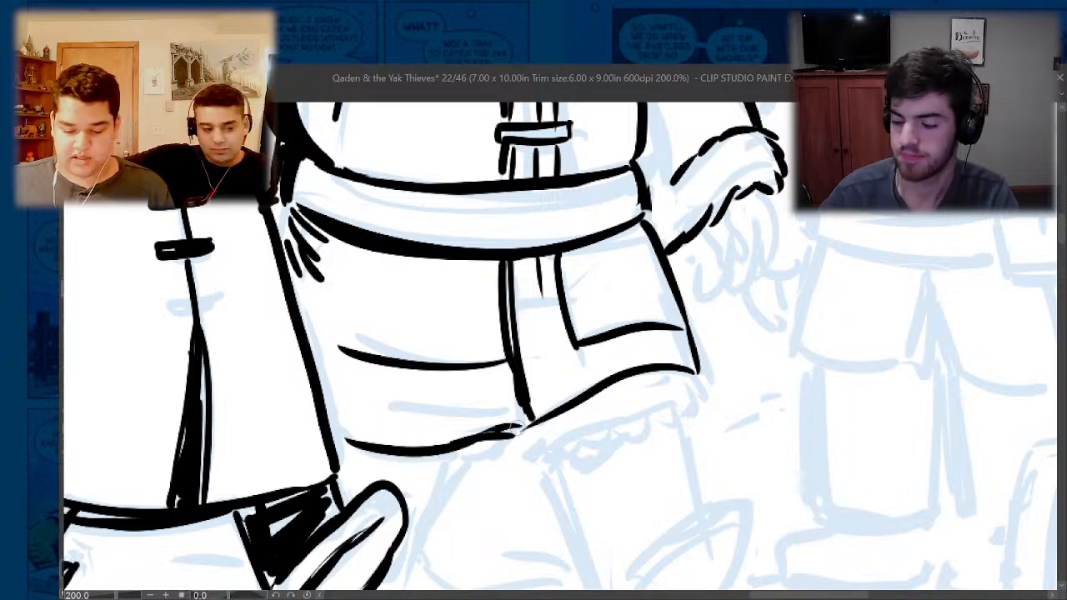
- Ink a fringe of short fur strokes along the bottom of the third man's front coat flap
scroll(511, 416, down, 3)
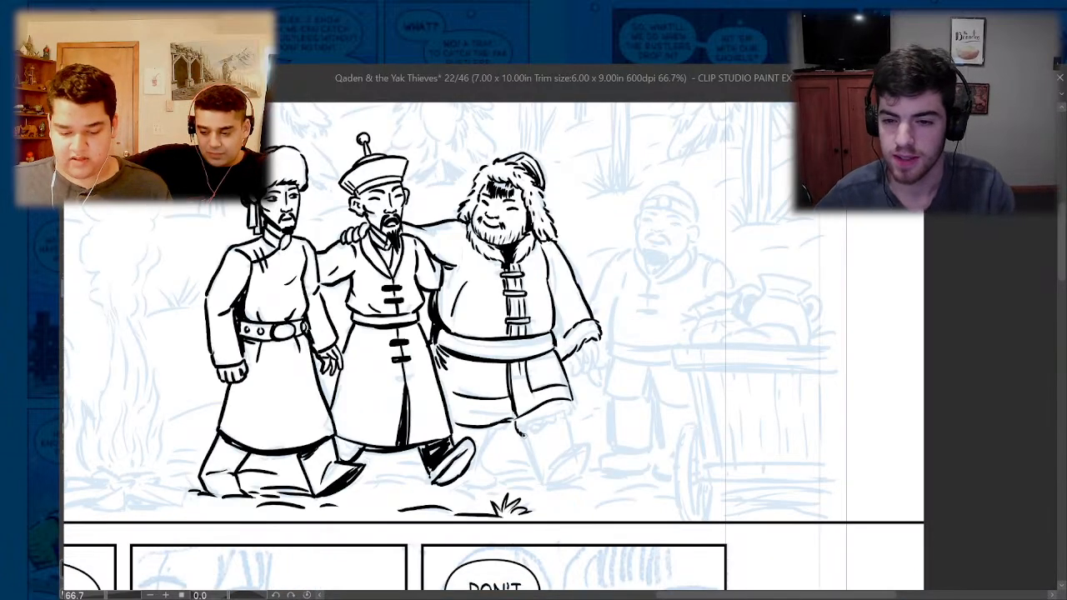
drag(521, 428, 550, 433)
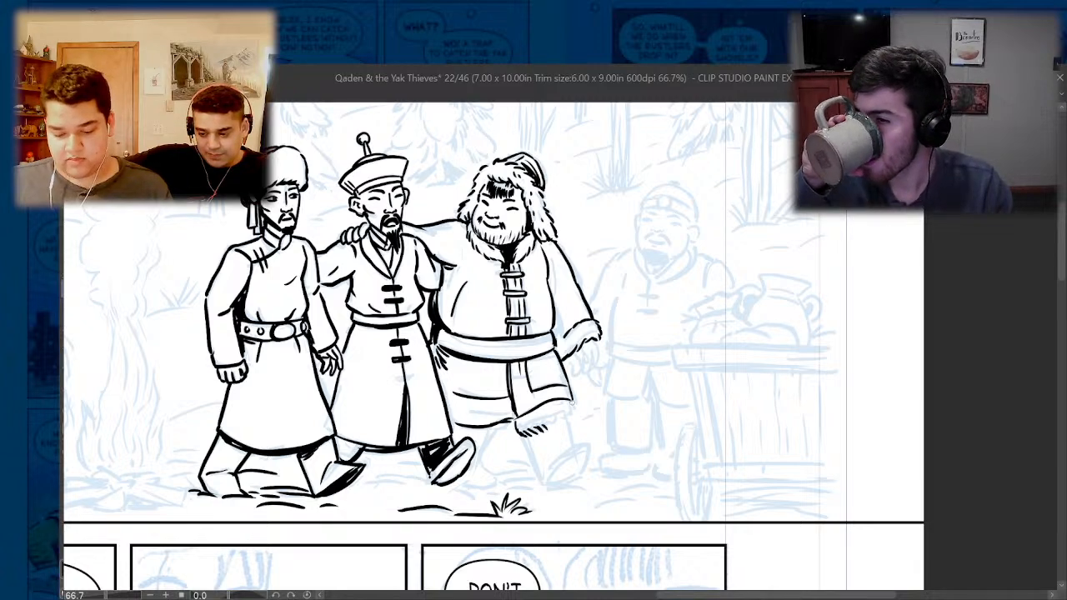
scroll(563, 417, up, 3)
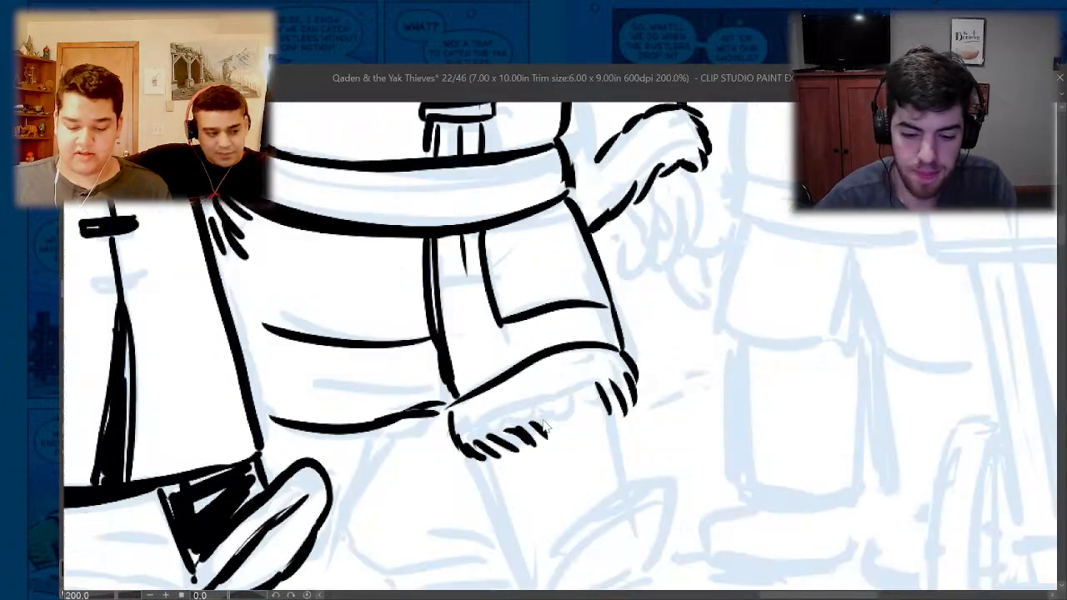
drag(542, 420, 566, 435)
drag(565, 417, 577, 432)
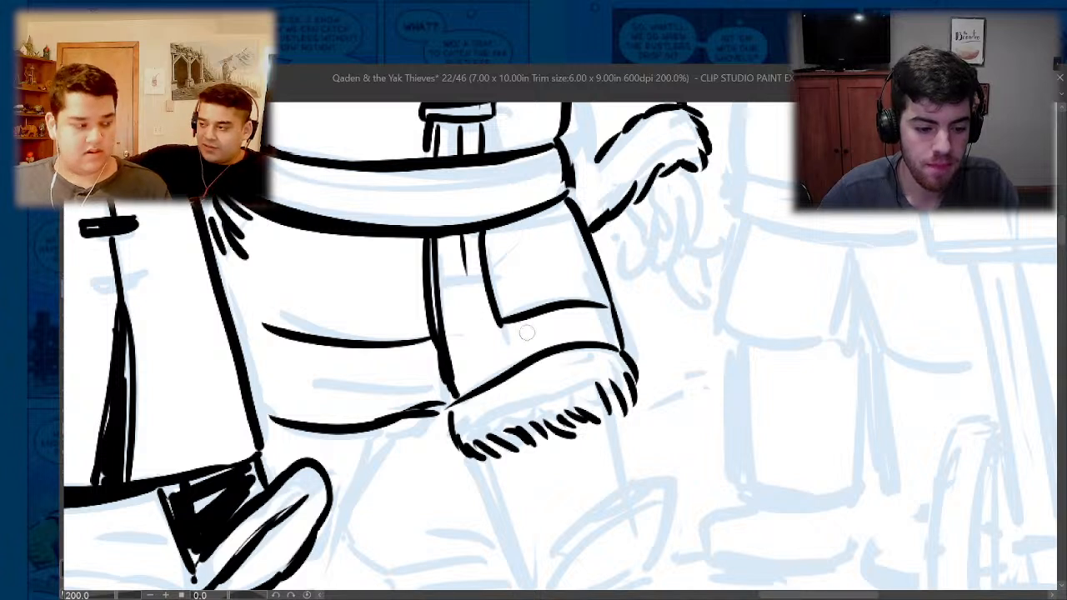
- Erase the middle fur strokes on the front flap's trim and redraw them as longer slanted strokes
mouse_move(524, 411)
mouse_down()
mouse_move(538, 436)
mouse_move(567, 432)
mouse_move(467, 458)
mouse_up()
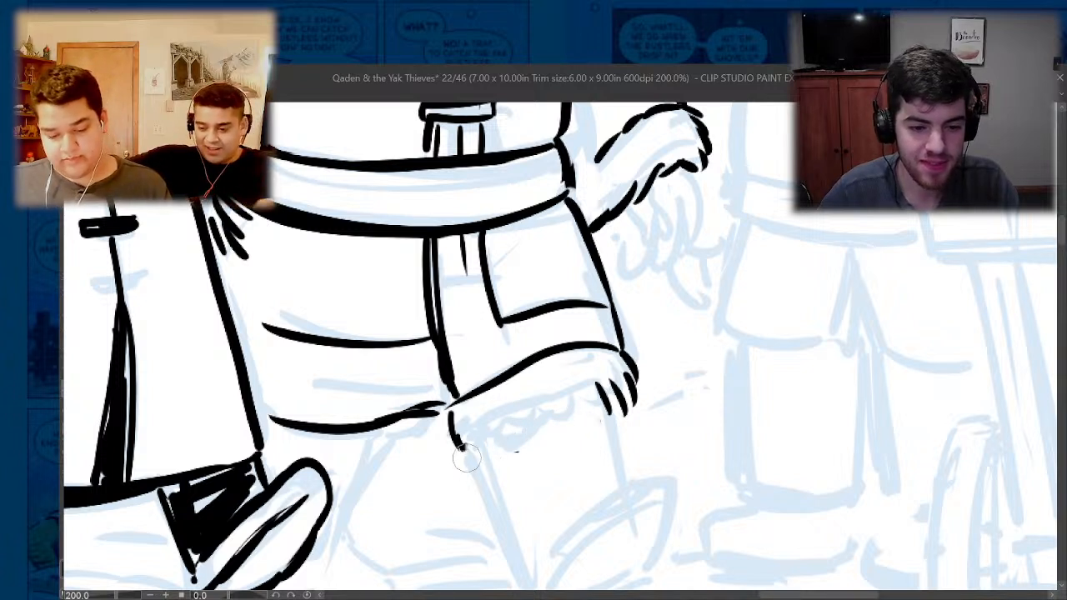
key(p)
drag(594, 394, 572, 427)
mouse_move(580, 407)
mouse_down()
mouse_move(536, 423)
mouse_move(523, 464)
mouse_up()
mouse_move(529, 428)
mouse_down()
mouse_move(515, 467)
mouse_move(497, 464)
mouse_up()
drag(492, 438, 476, 461)
- Ink the fur fringe under the rear half of the coat hem, redoing its last strokes
scroll(473, 402, down, 3)
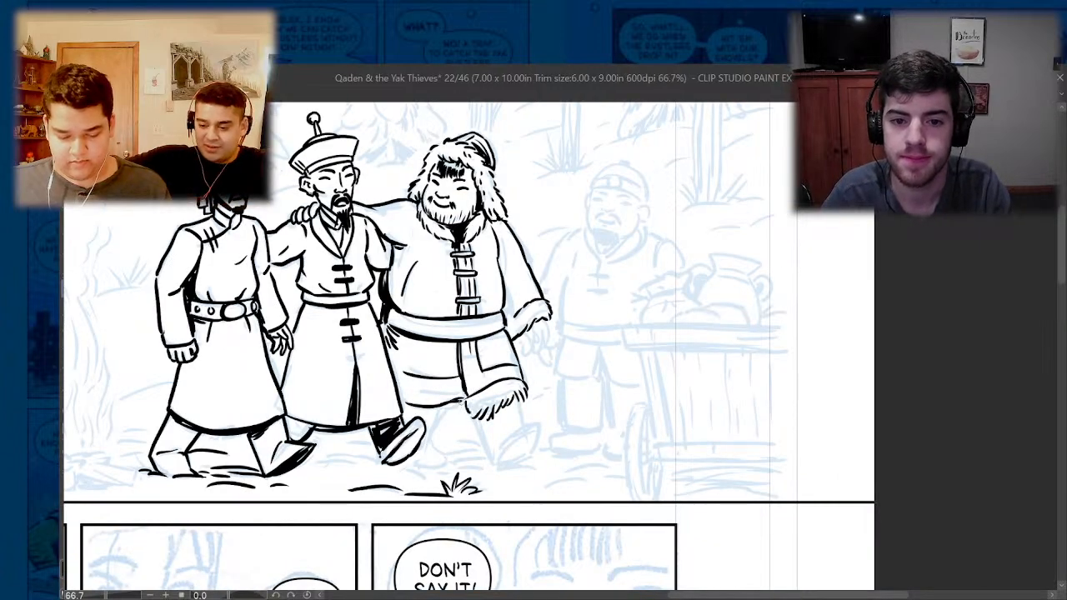
drag(461, 403, 456, 417)
drag(457, 407, 440, 424)
drag(442, 415, 439, 424)
key(ctrl+z)
key(ctrl+z)
mouse_move(440, 415)
mouse_down()
mouse_move(426, 425)
mouse_move(490, 461)
mouse_up()
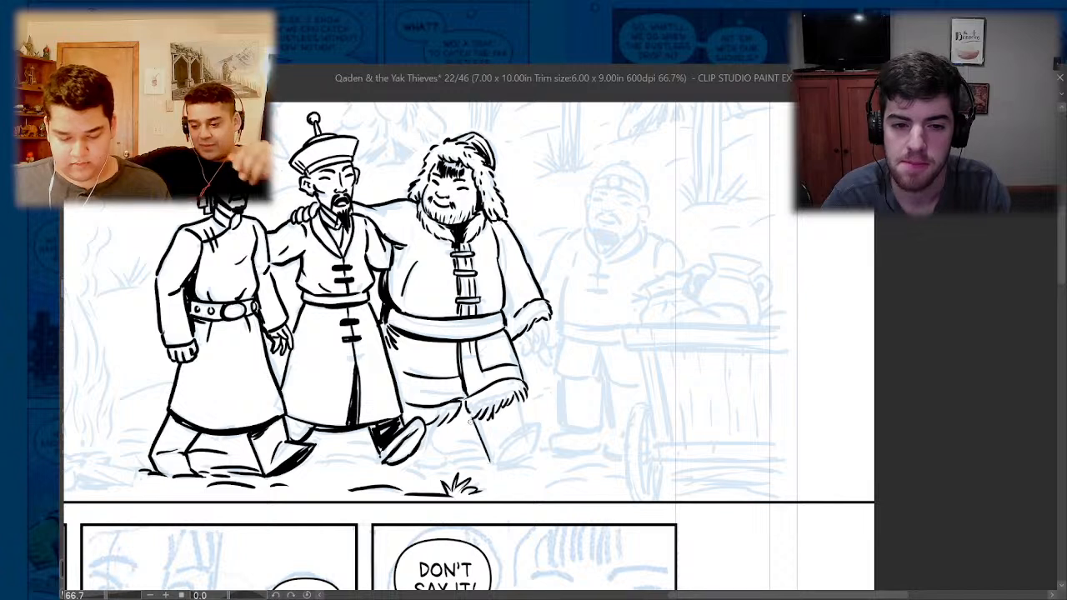
- Ink the third man's forward leg and upturned boot, the ground lines beneath it and the dark shadow under the hem
drag(471, 418, 491, 461)
mouse_move(517, 402)
mouse_down()
mouse_move(538, 440)
mouse_move(531, 455)
mouse_move(538, 424)
mouse_up()
key(ctrl+z)
mouse_move(510, 427)
mouse_down()
mouse_move(488, 458)
mouse_move(497, 439)
mouse_move(541, 463)
mouse_move(456, 465)
mouse_up()
key(ctrl+z)
mouse_move(426, 426)
mouse_down()
mouse_move(438, 425)
mouse_move(428, 443)
mouse_move(465, 408)
mouse_move(465, 420)
mouse_up()
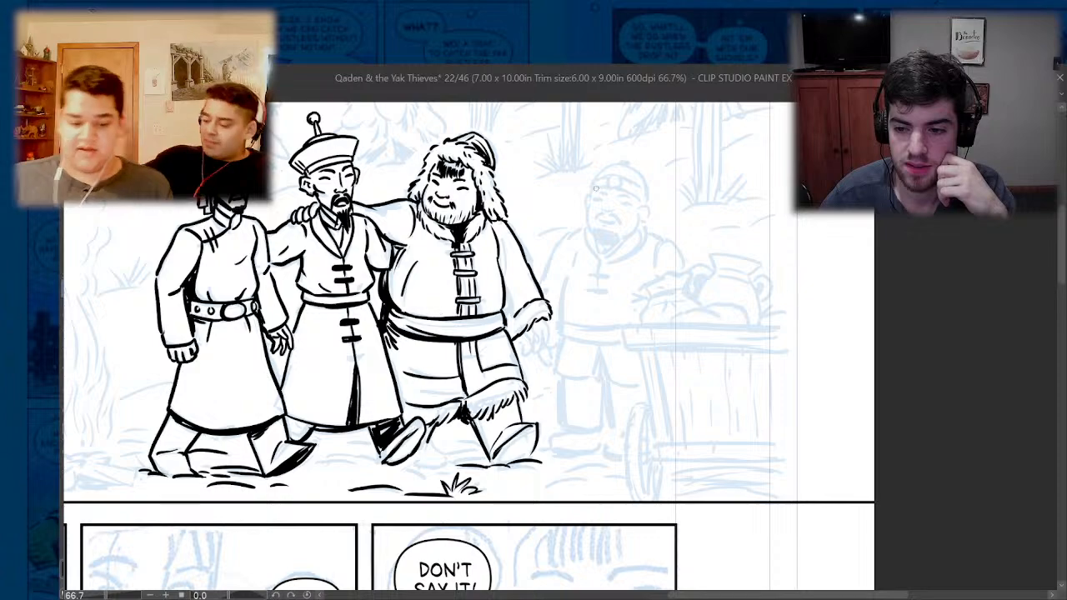
- Shrink the page 22 window to reveal the coloured page behind it and maximise page 22 again
scroll(638, 394, down, 2)
scroll(436, 473, up, 4)
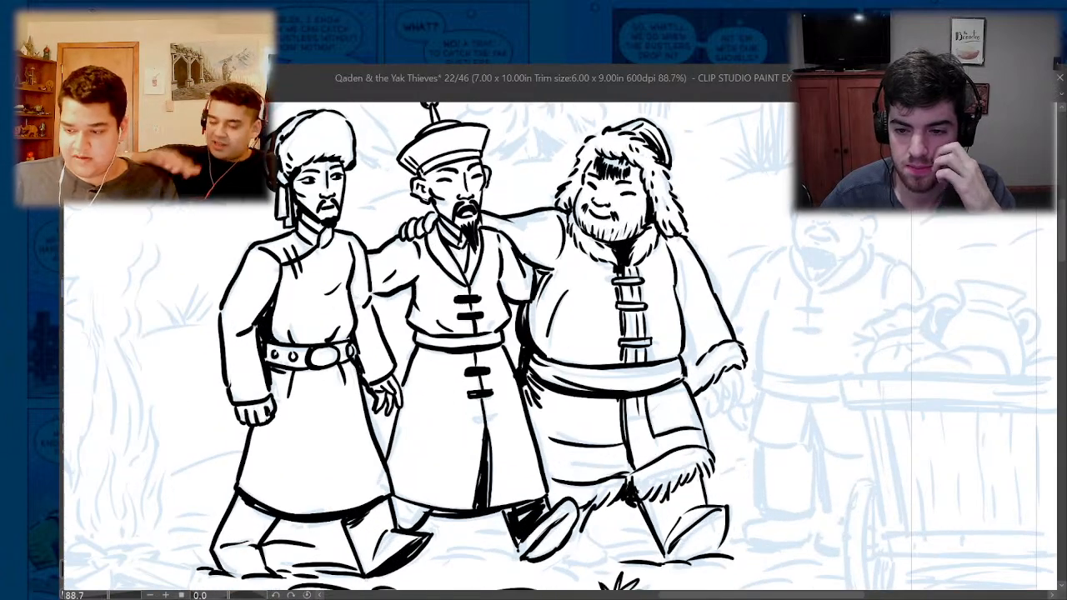
click(1046, 77)
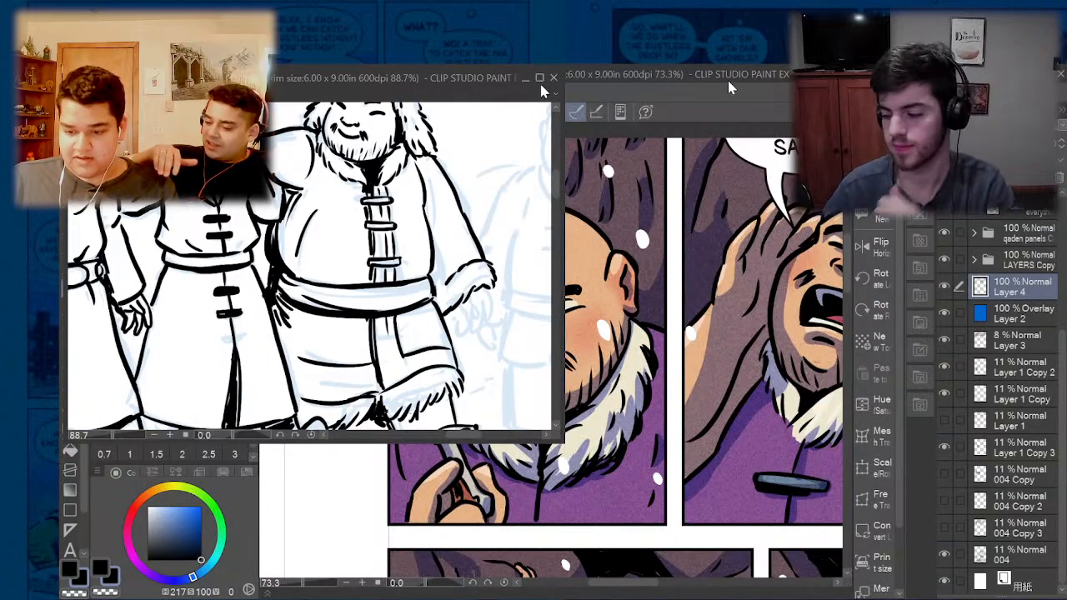
click(538, 80)
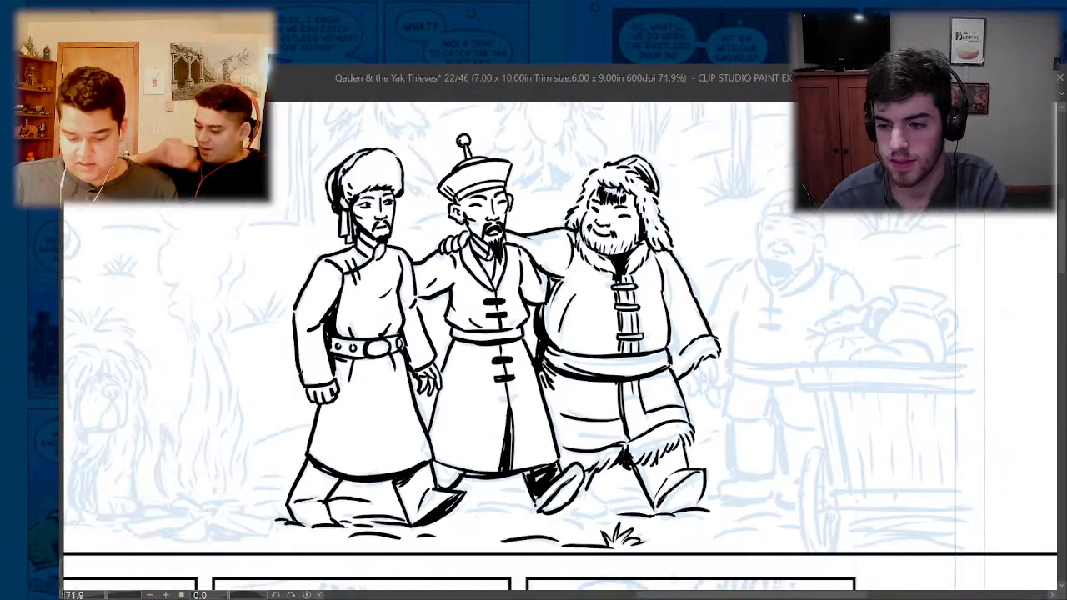